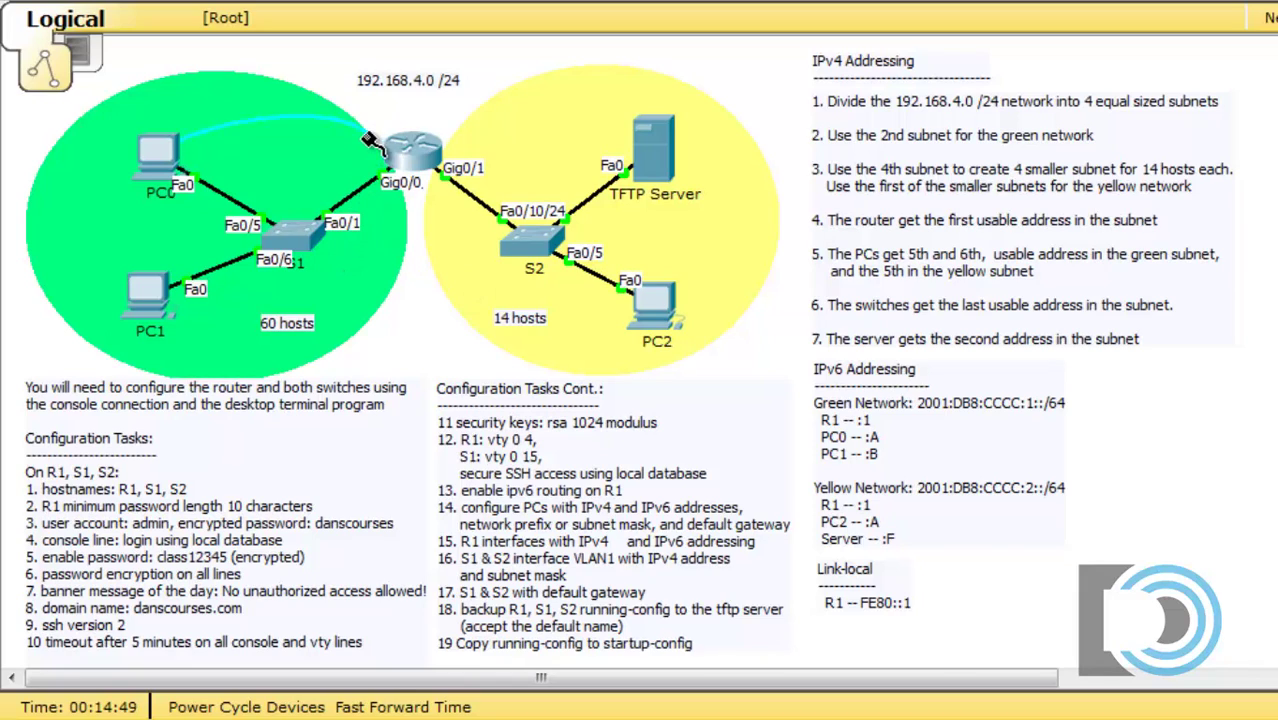
Step: Connect PC0's console cable to switch S1's Console port
click(303, 237)
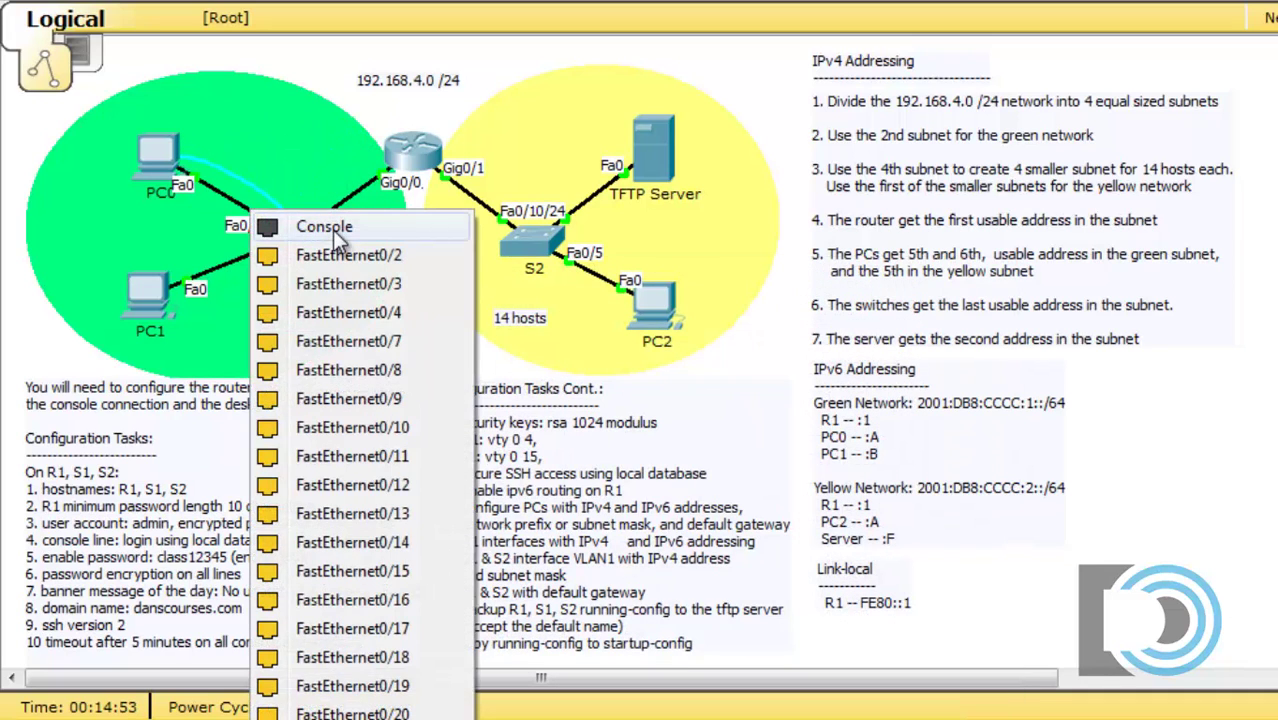
click(315, 225)
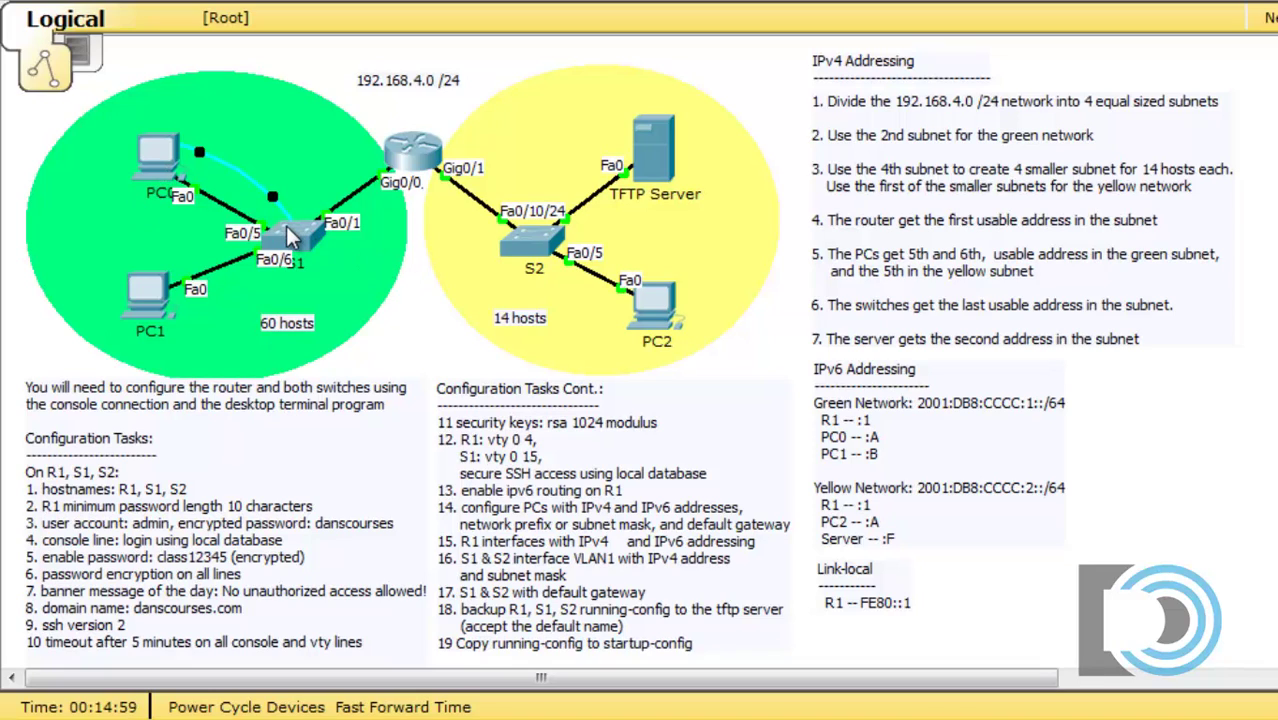
Step: Start PC0's Terminal with default settings and bring up the switch prompt
click(157, 154)
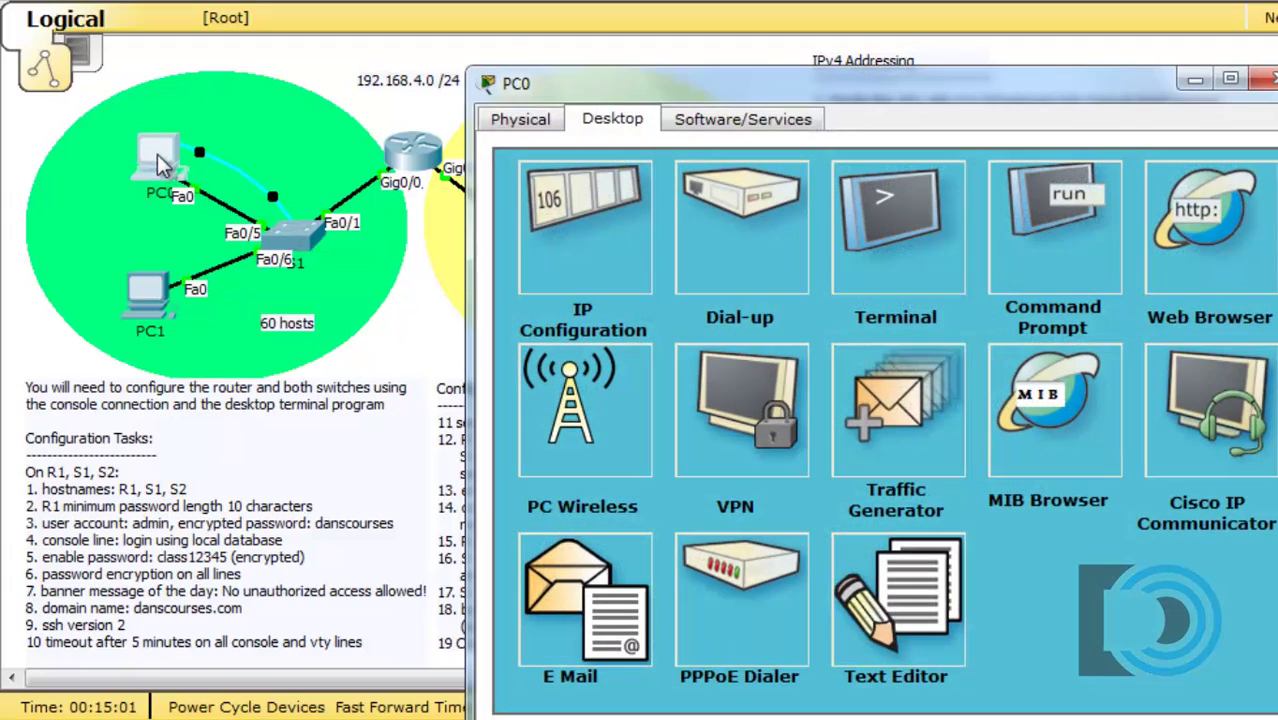
drag(660, 95, 546, 44)
click(770, 190)
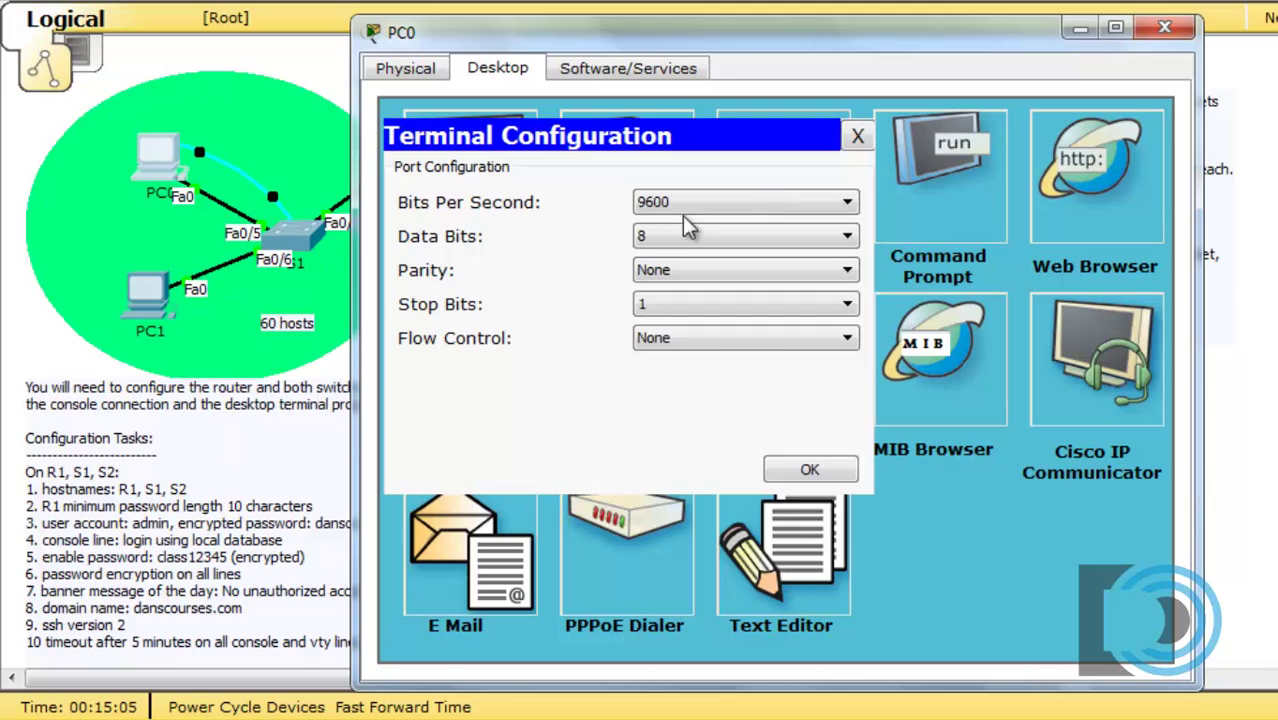
click(810, 474)
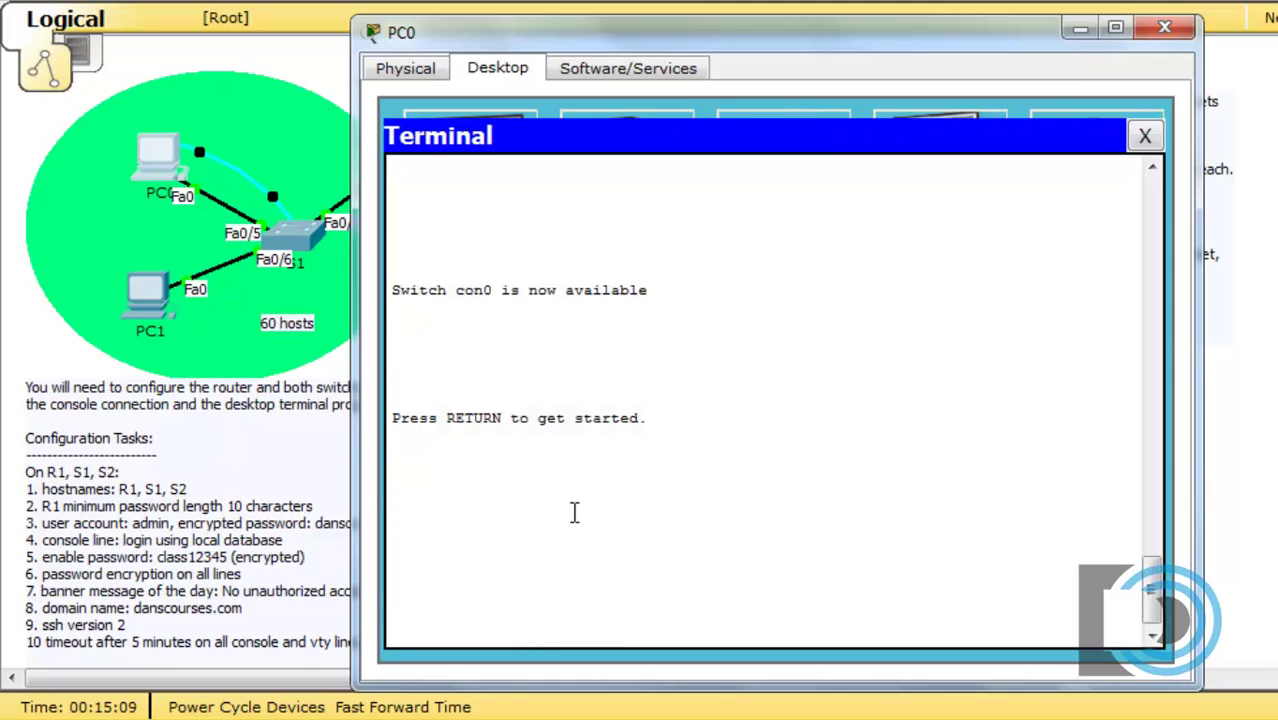
click(558, 528)
key(Return)
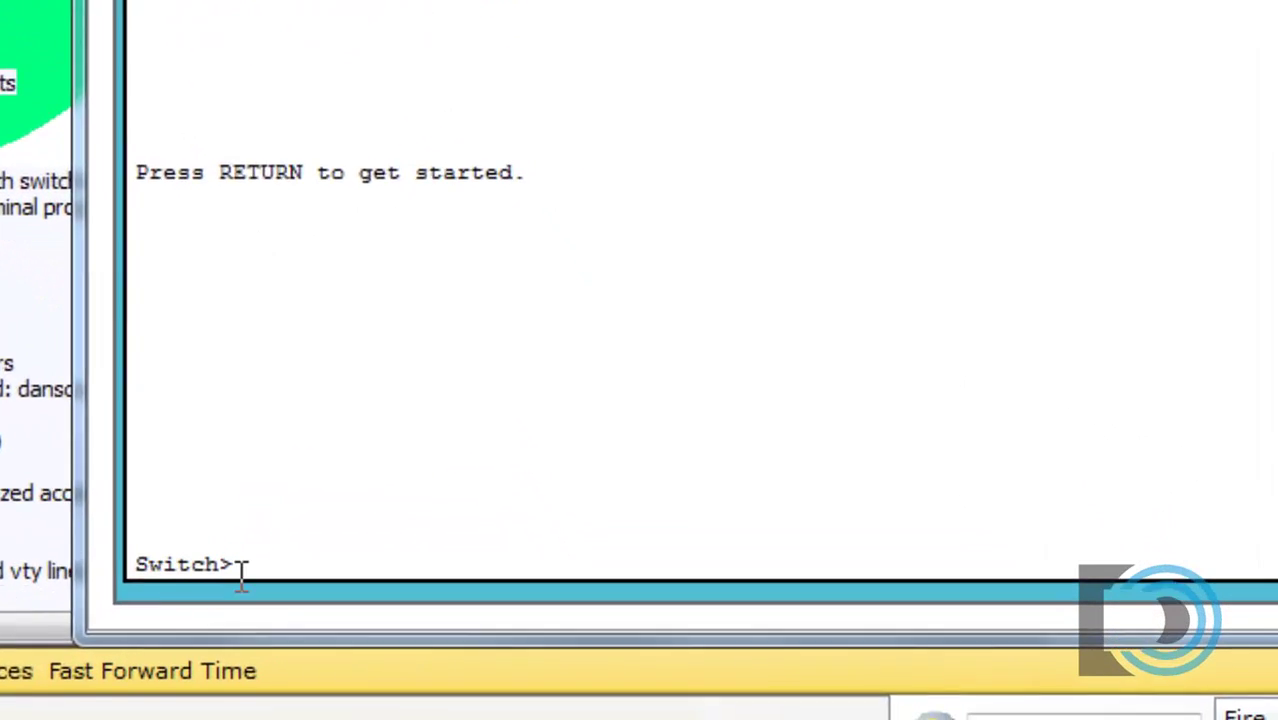
Step: Enter privileged mode (enable), then global configuration (conf t), and type hostname S1
text(en)
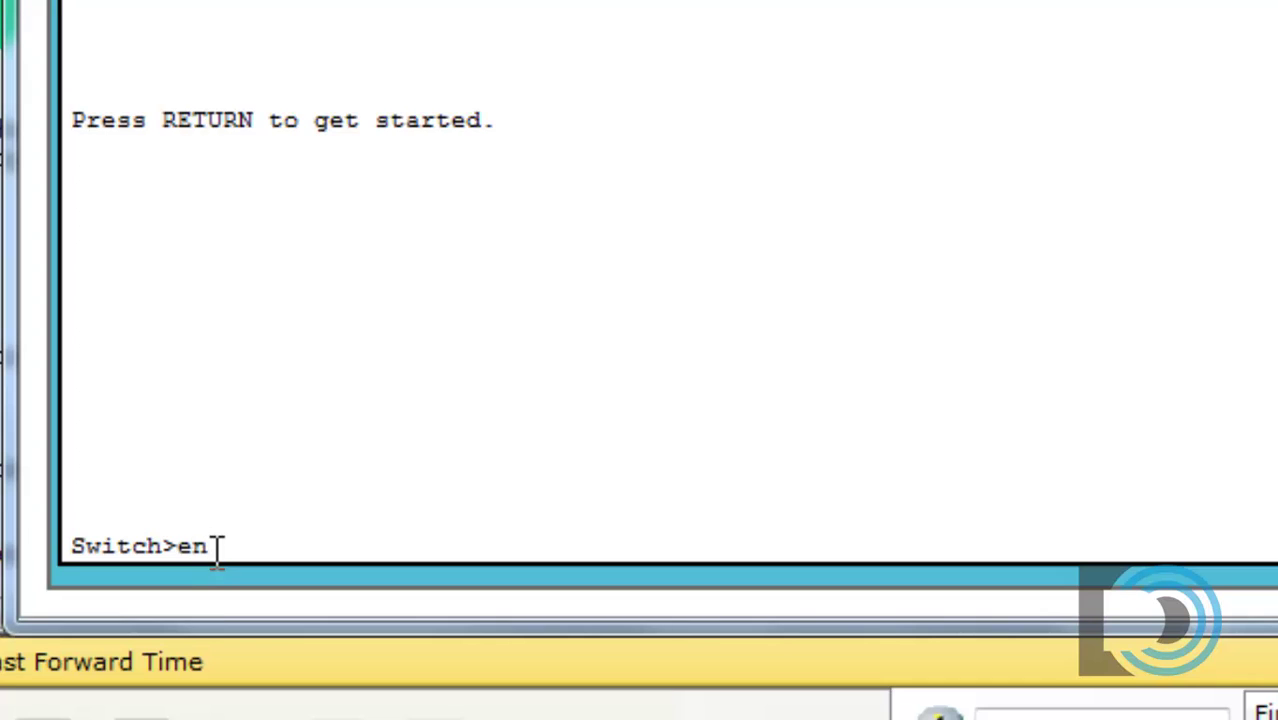
text(able)
key(Return)
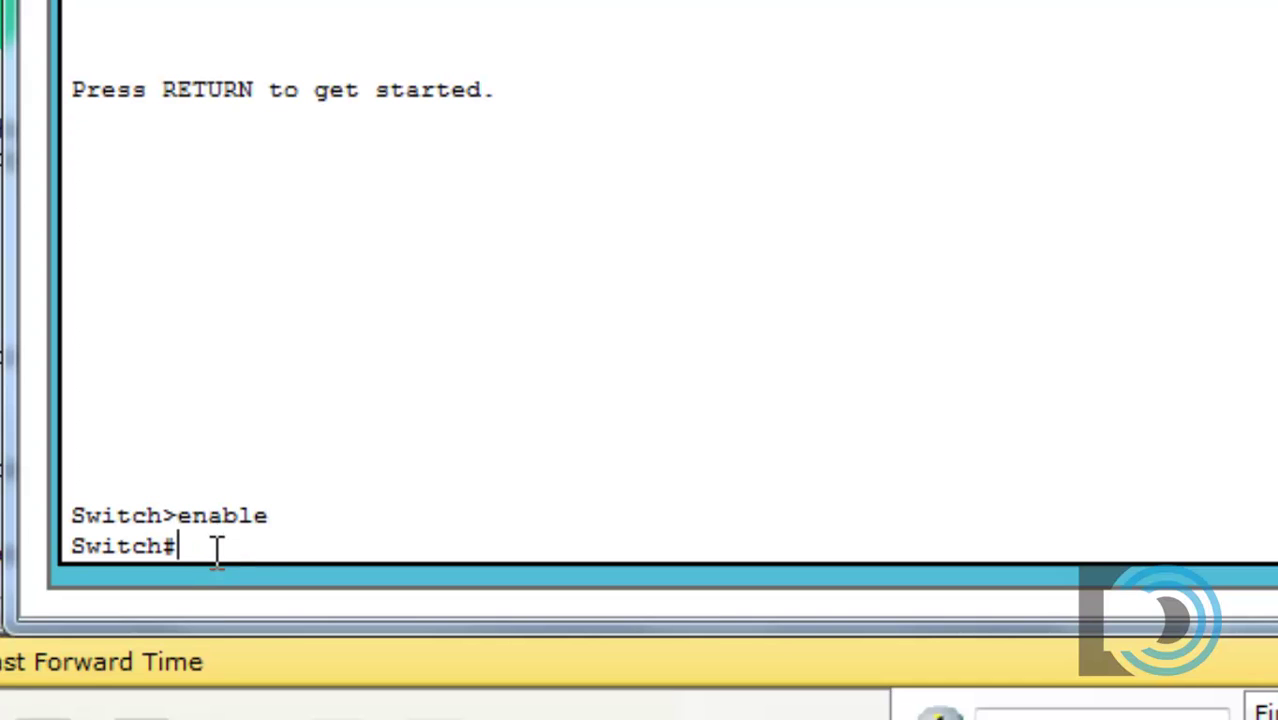
text(conf t)
key(Return)
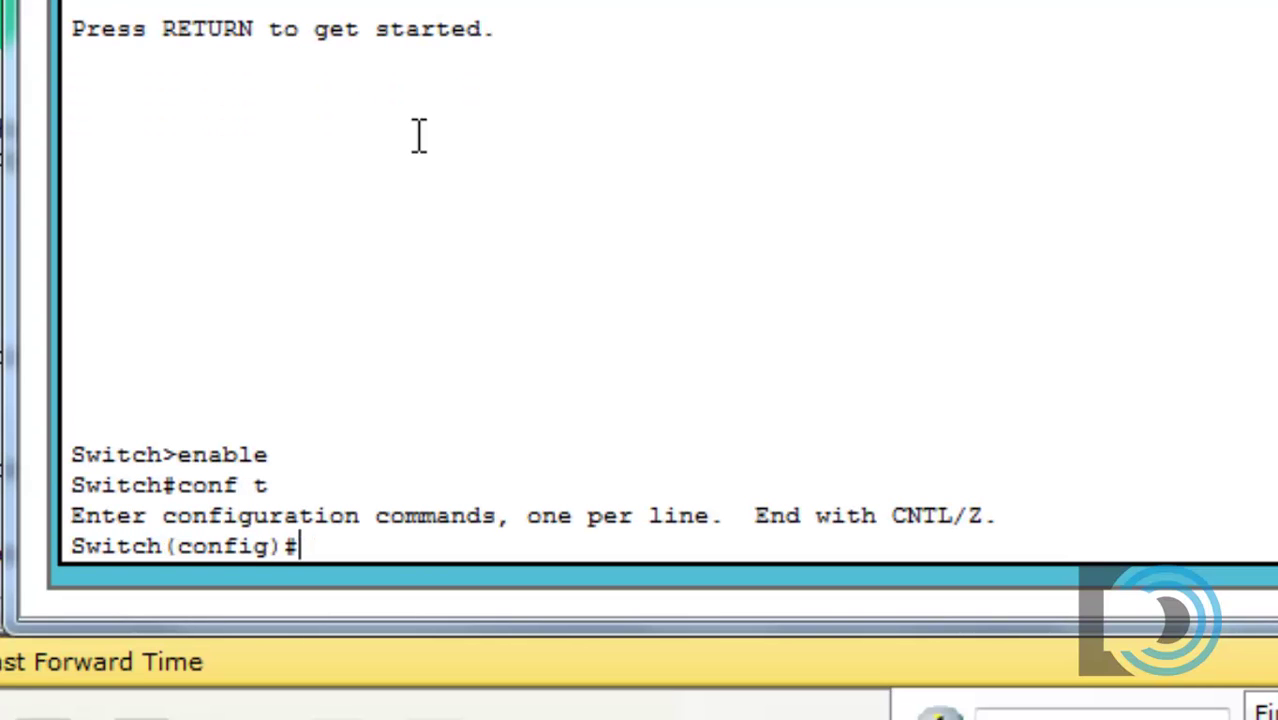
text(hostna)
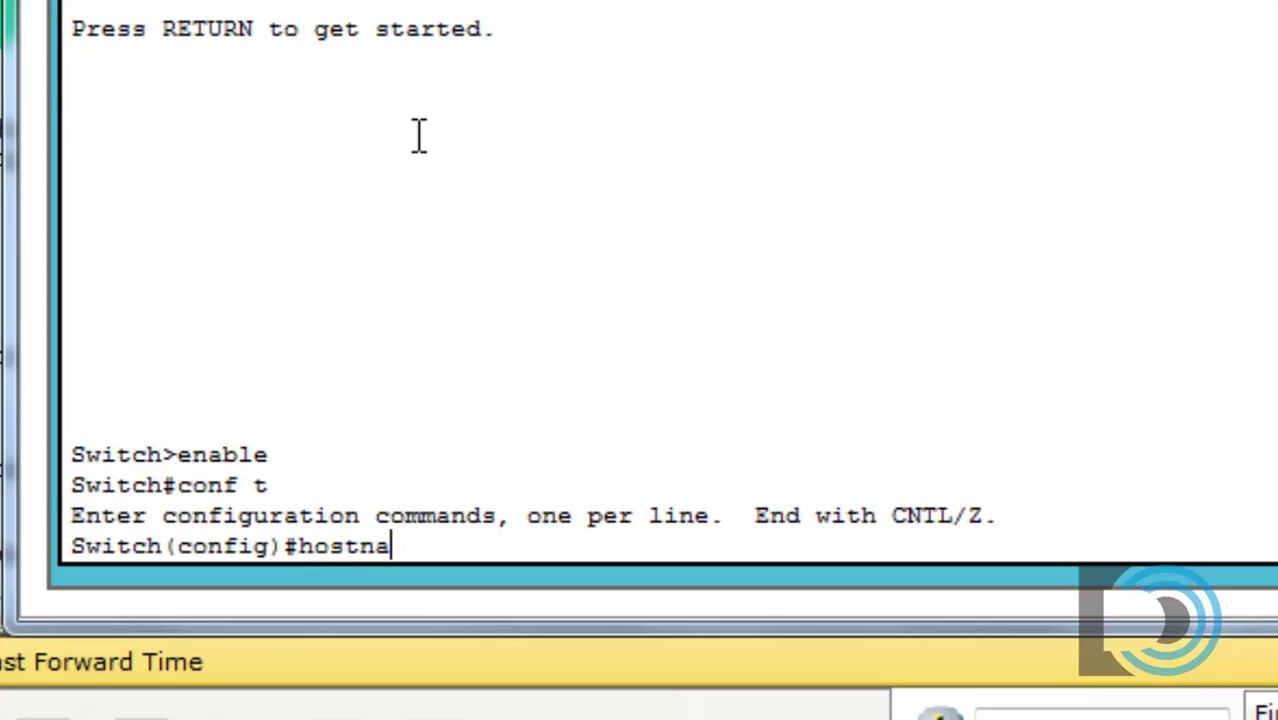
text(me S1)
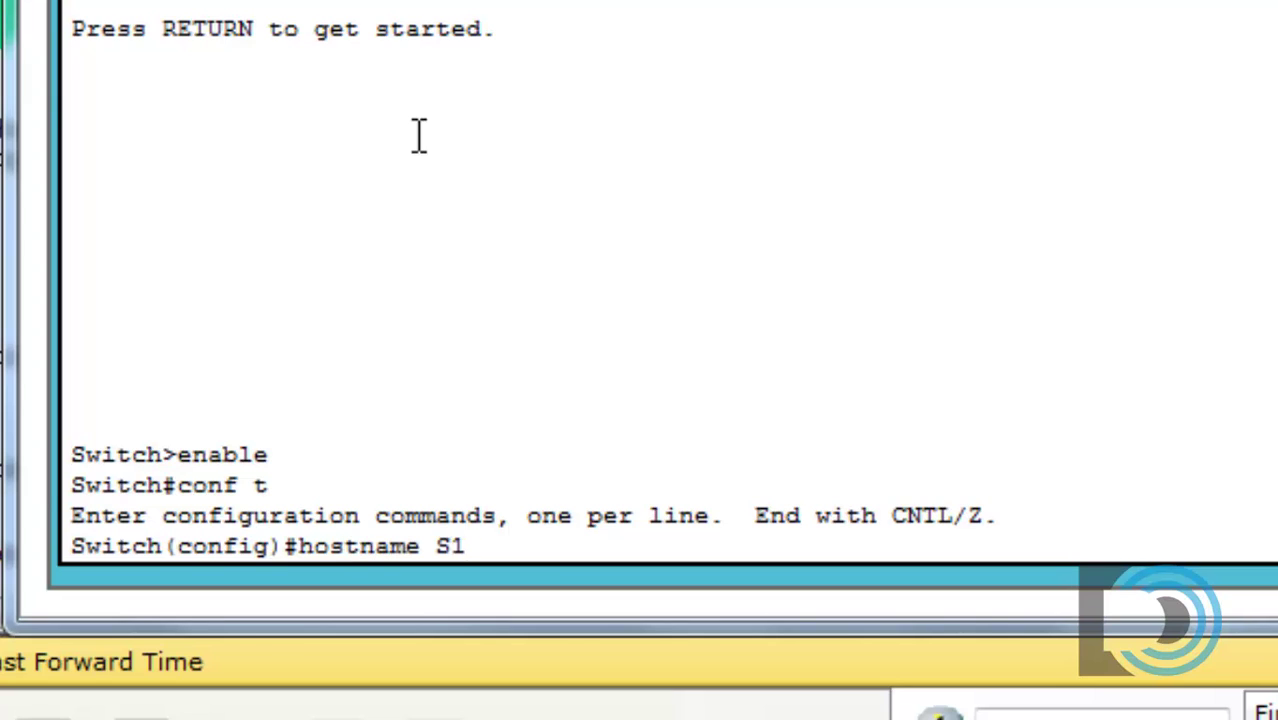
Step: Apply hostname S1 and set the MOTD banner 'No unauthorized access allowed!'
key(Return)
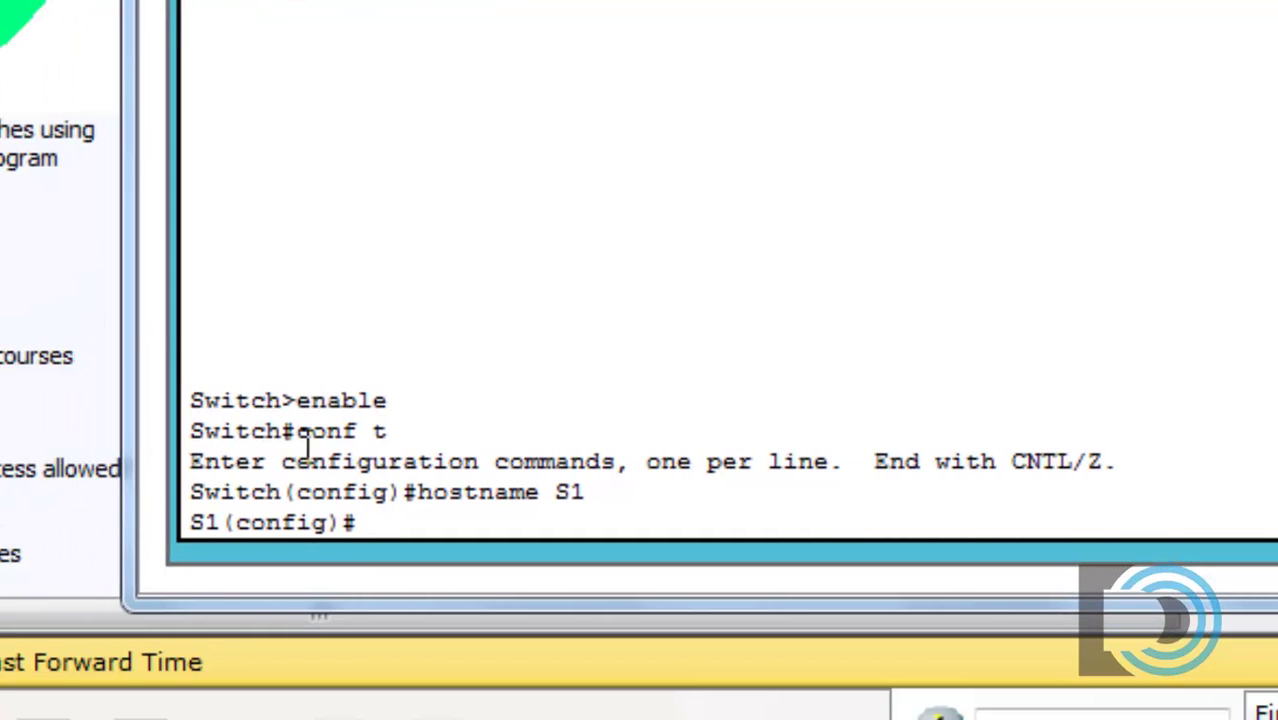
text(ban)
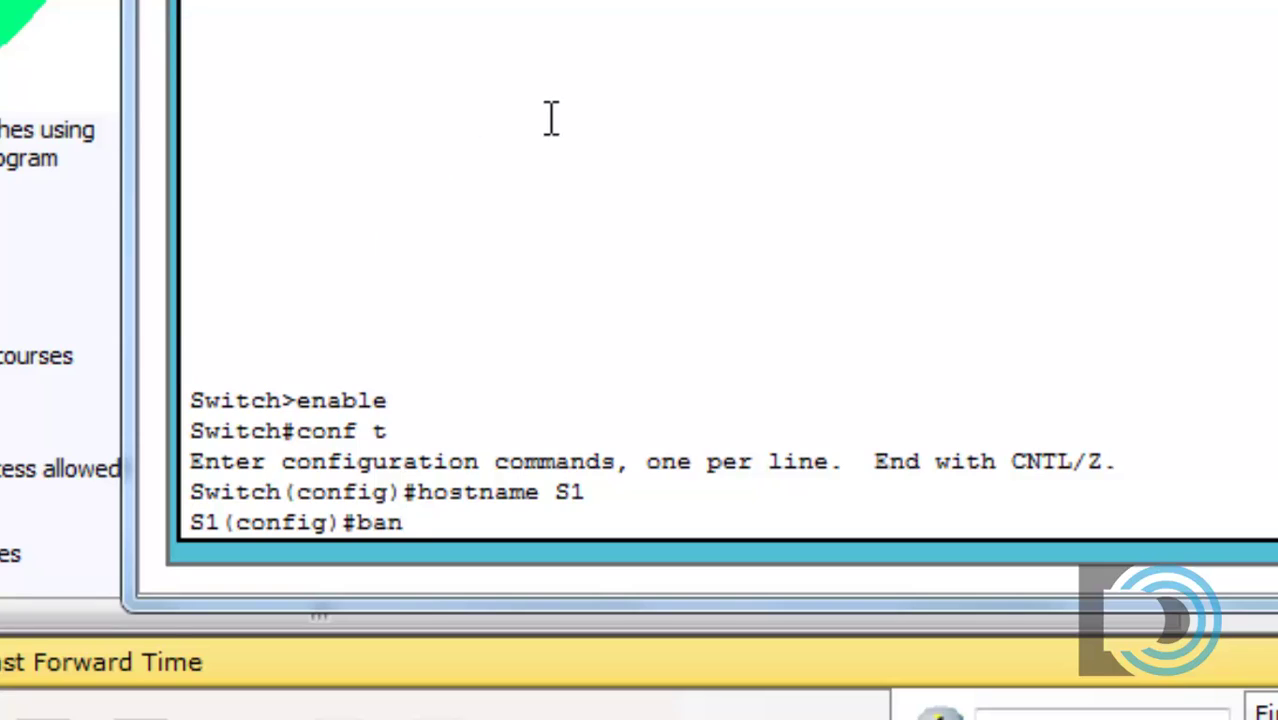
text(ne)
key(BackSpace)
text(ner motd )
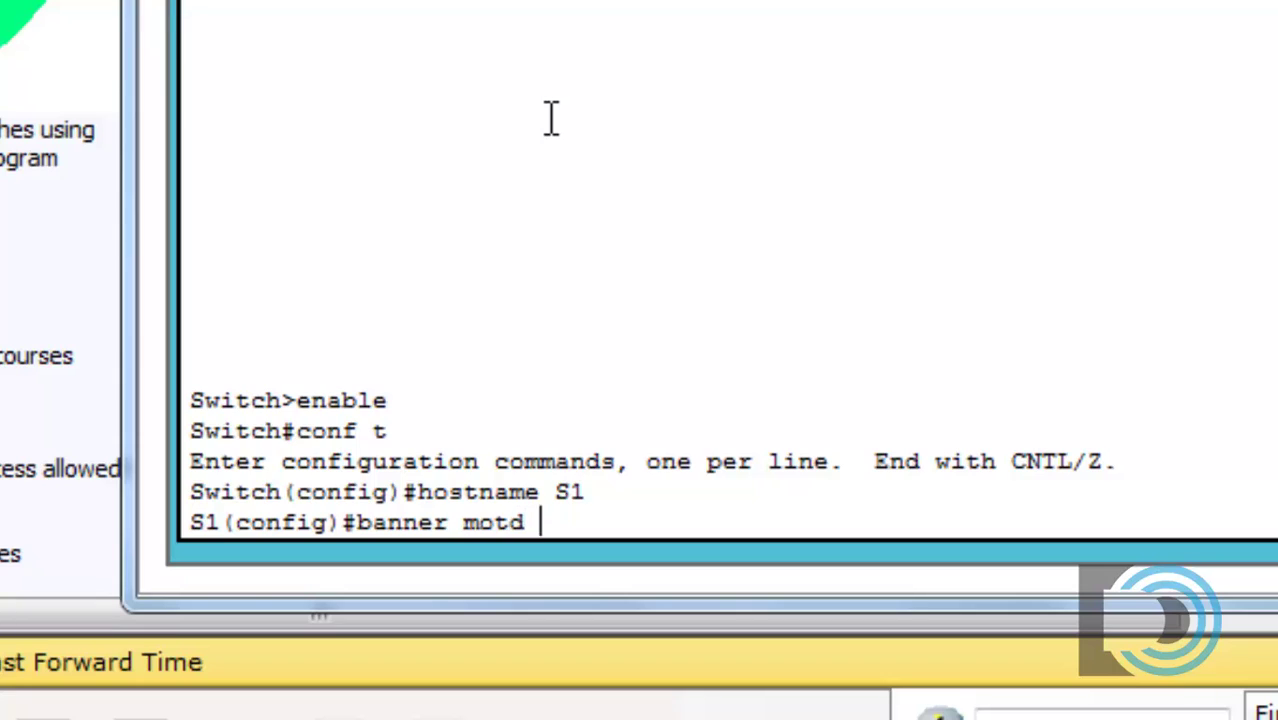
text("No unauth)
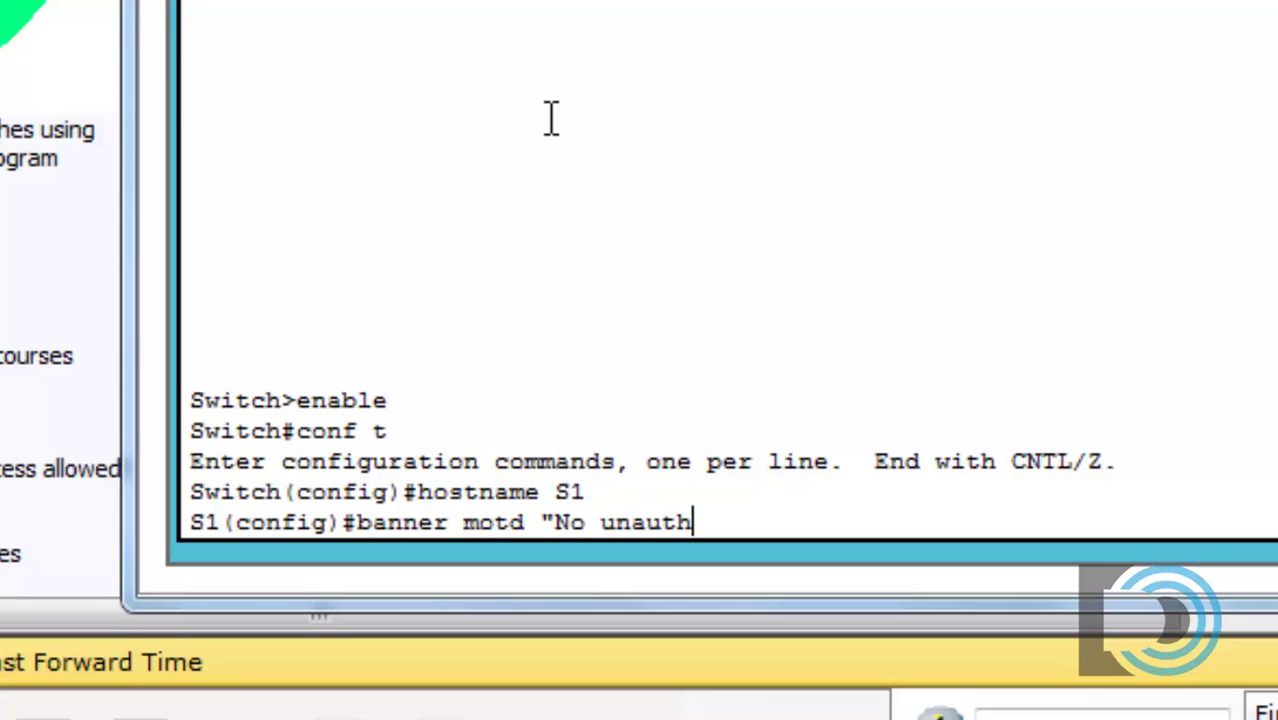
text(orized access all)
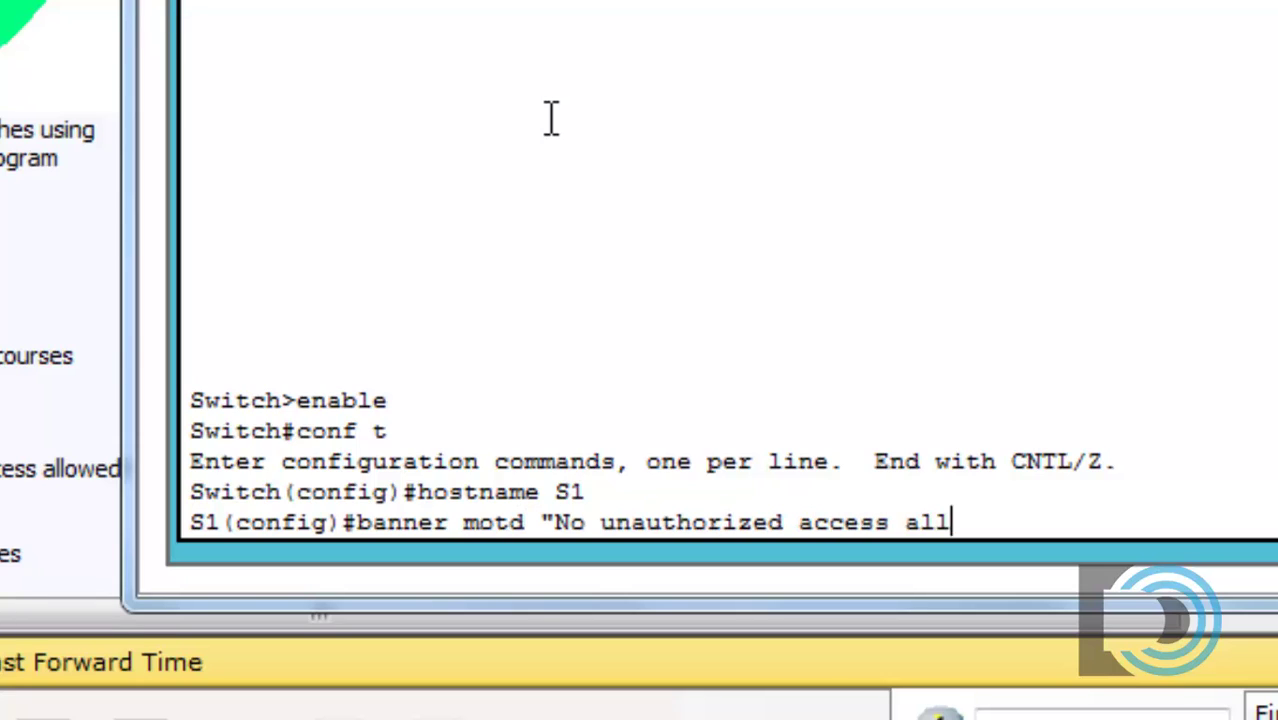
text(owed)
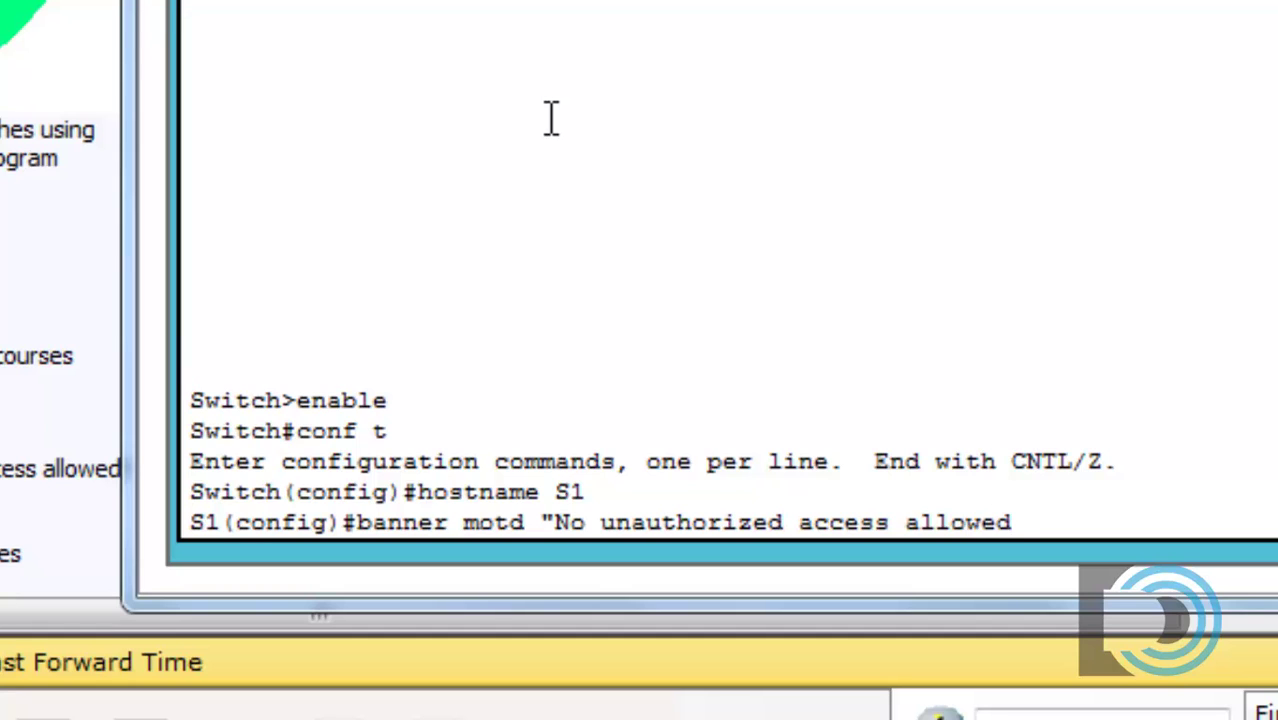
text(!)
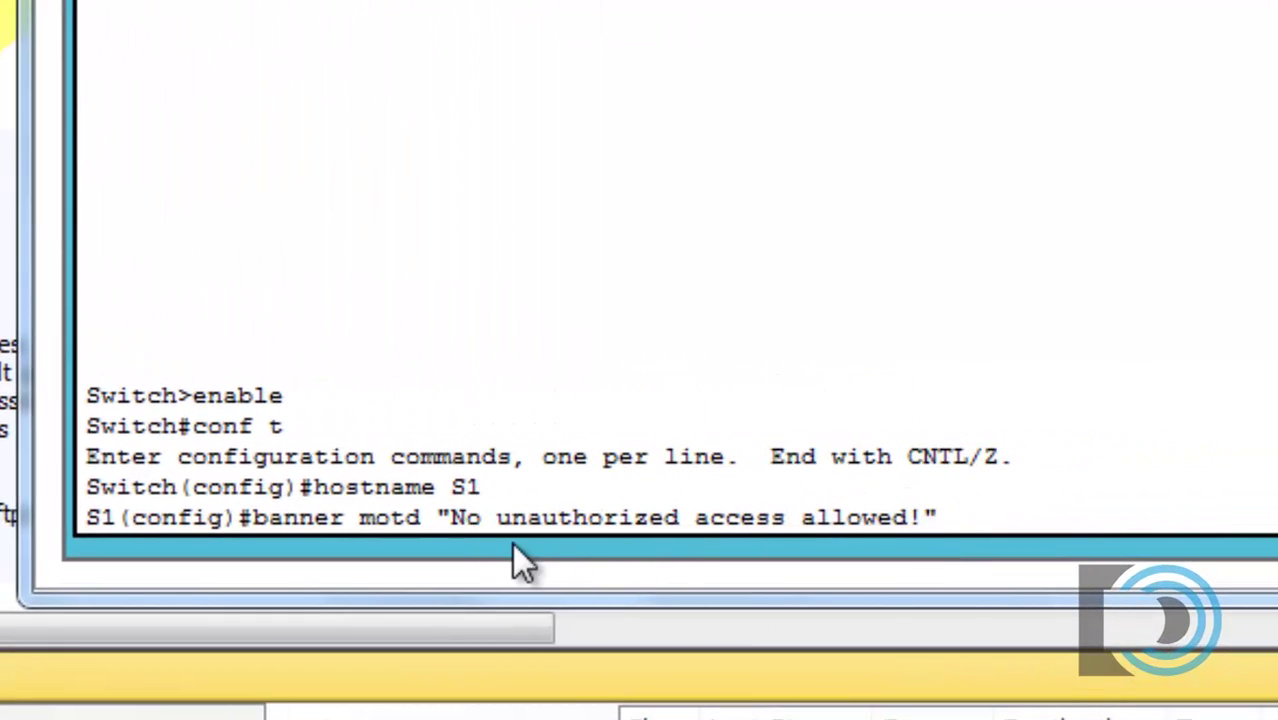
key(Return)
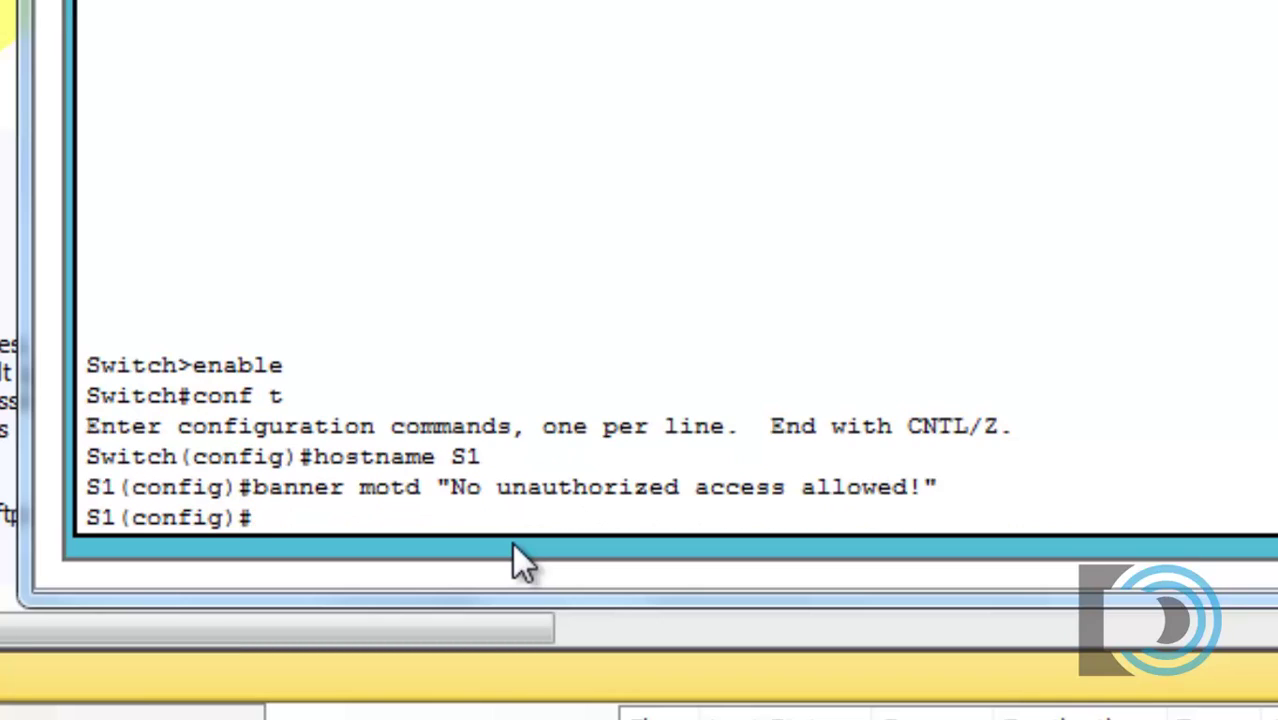
Step: Enable service password-encryption on the switch
text(servi)
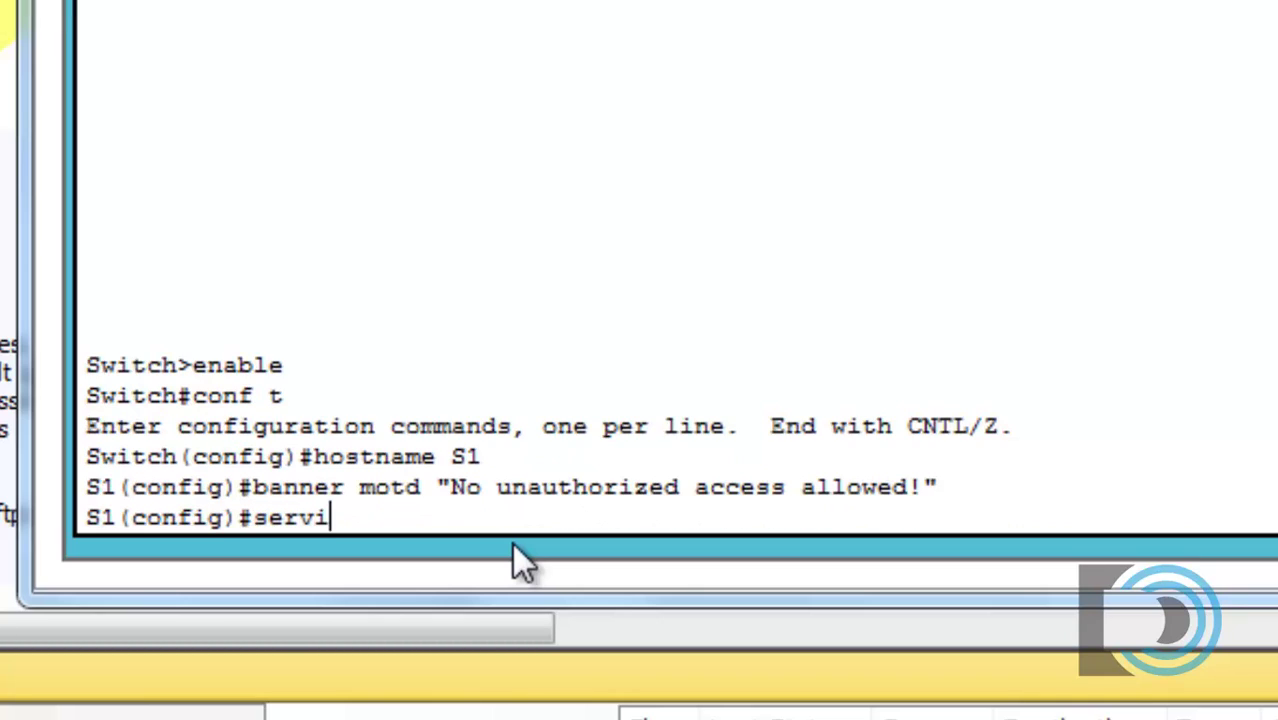
text(ce pass)
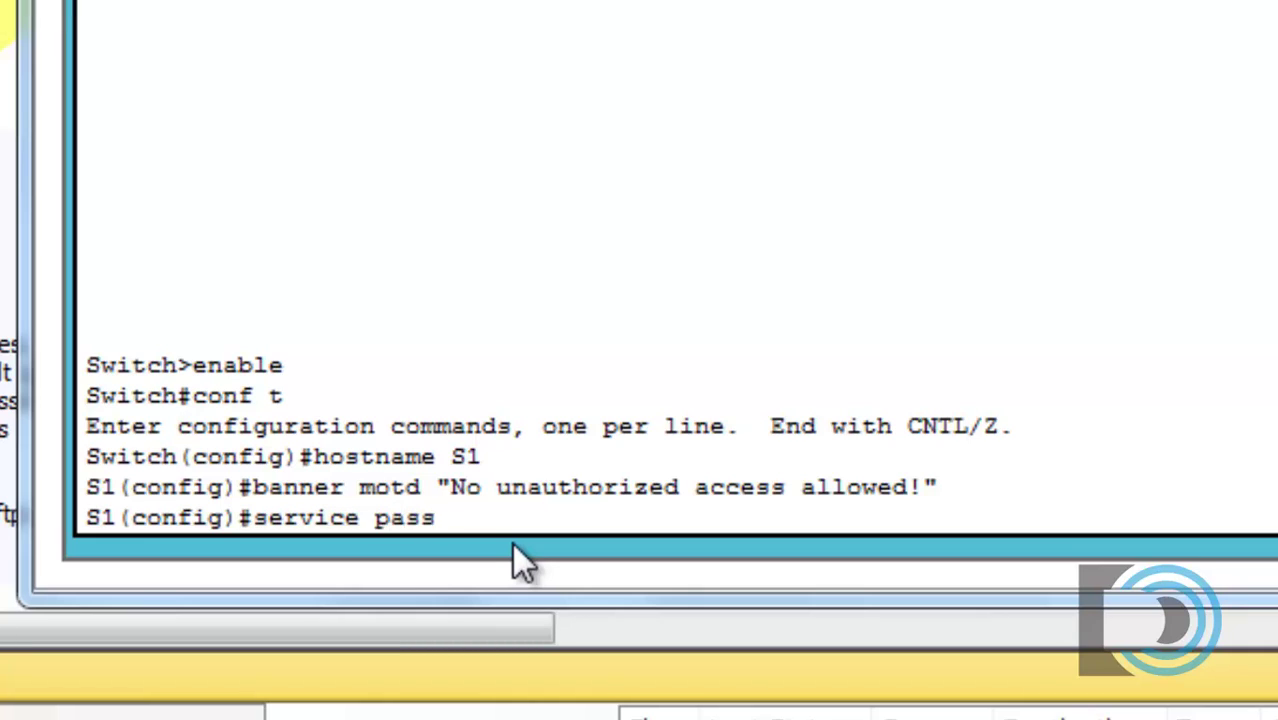
key(Tab)
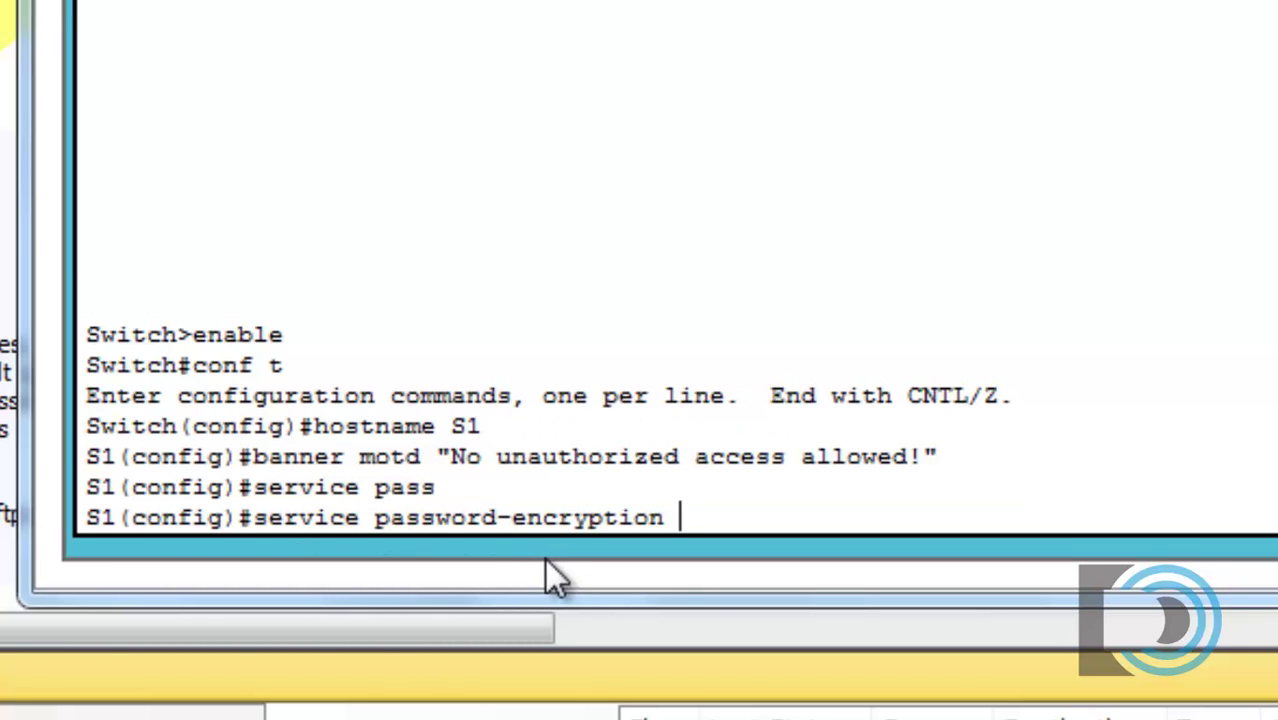
key(Return)
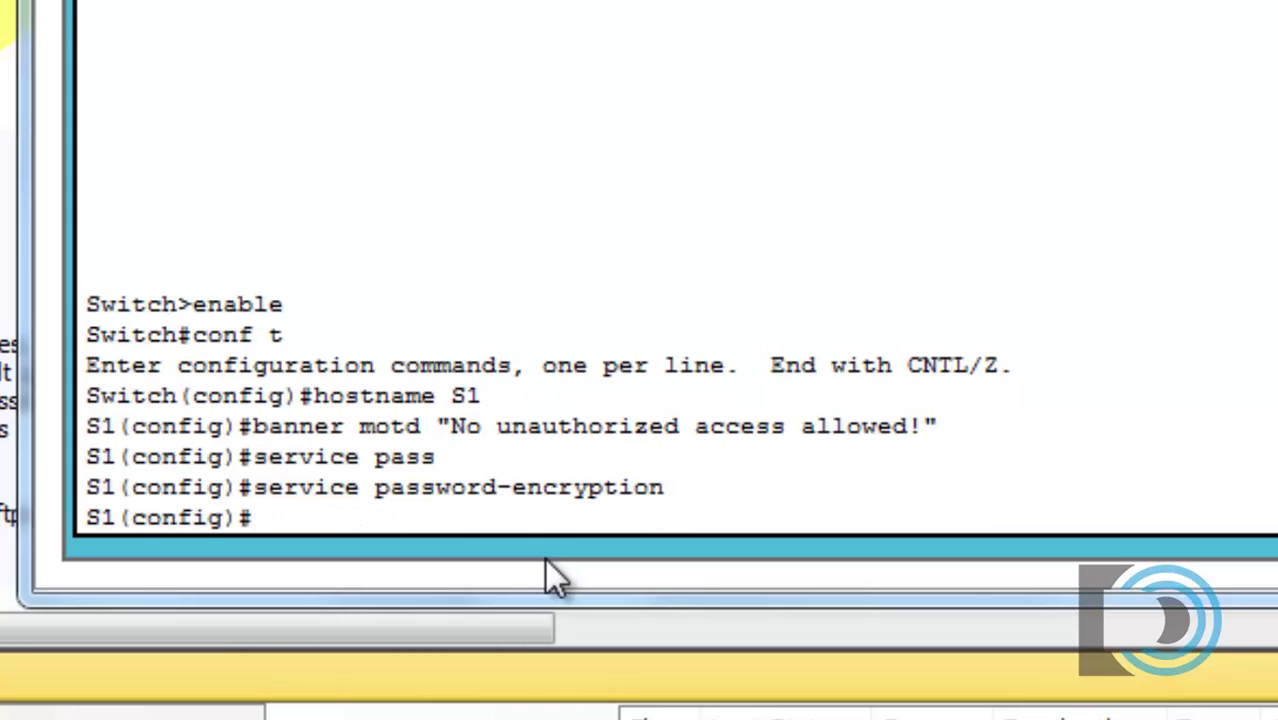
Step: Set an enable secret password for privileged mode on S1
text(enable secre)
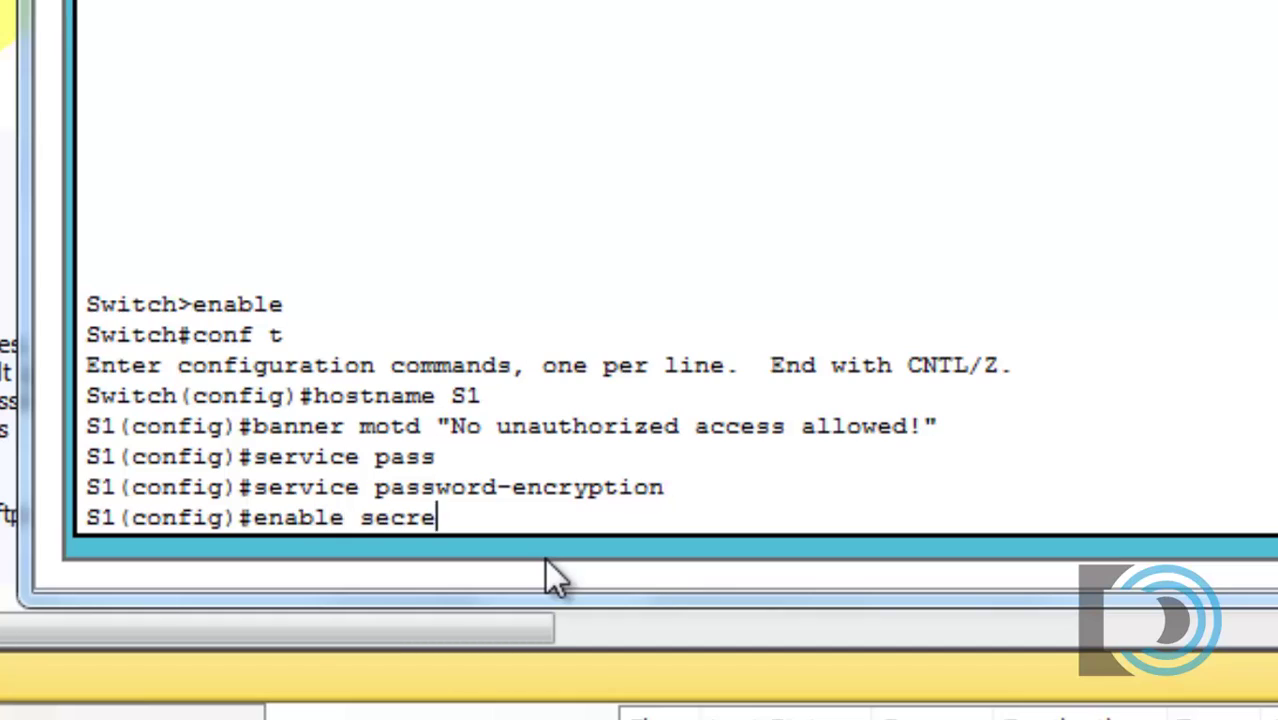
text(t class)
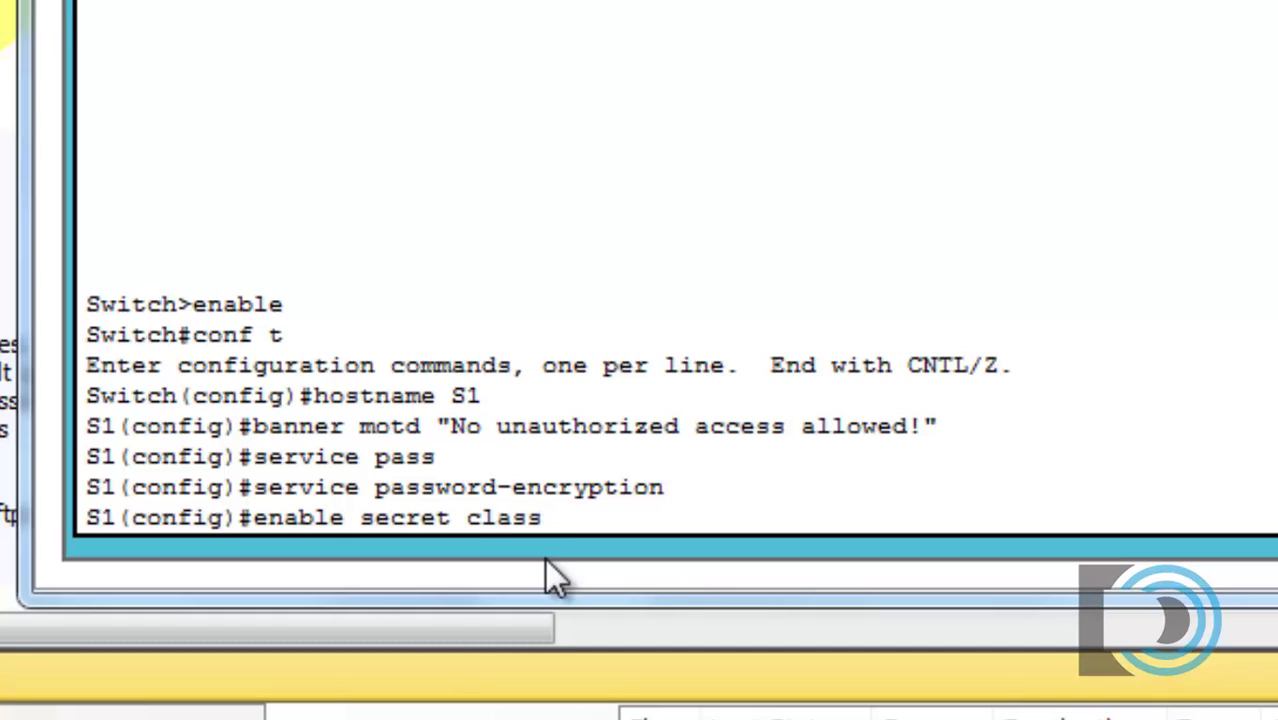
text(12345)
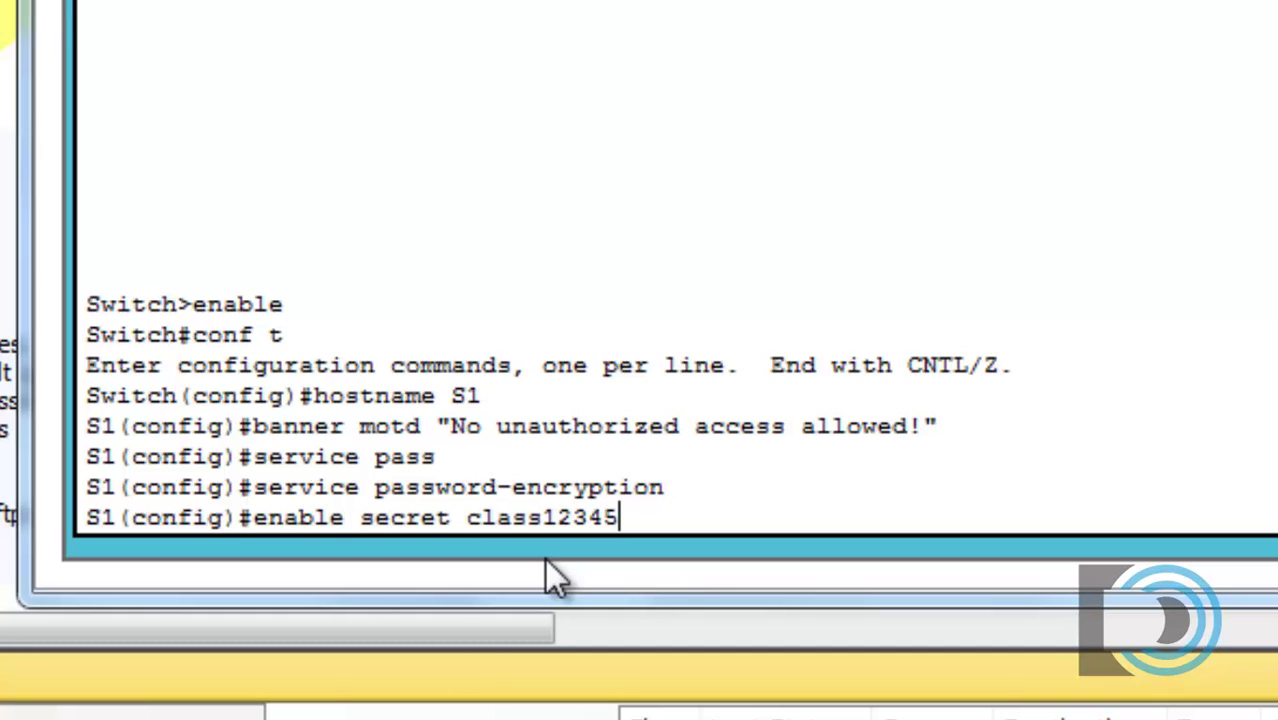
key(Return)
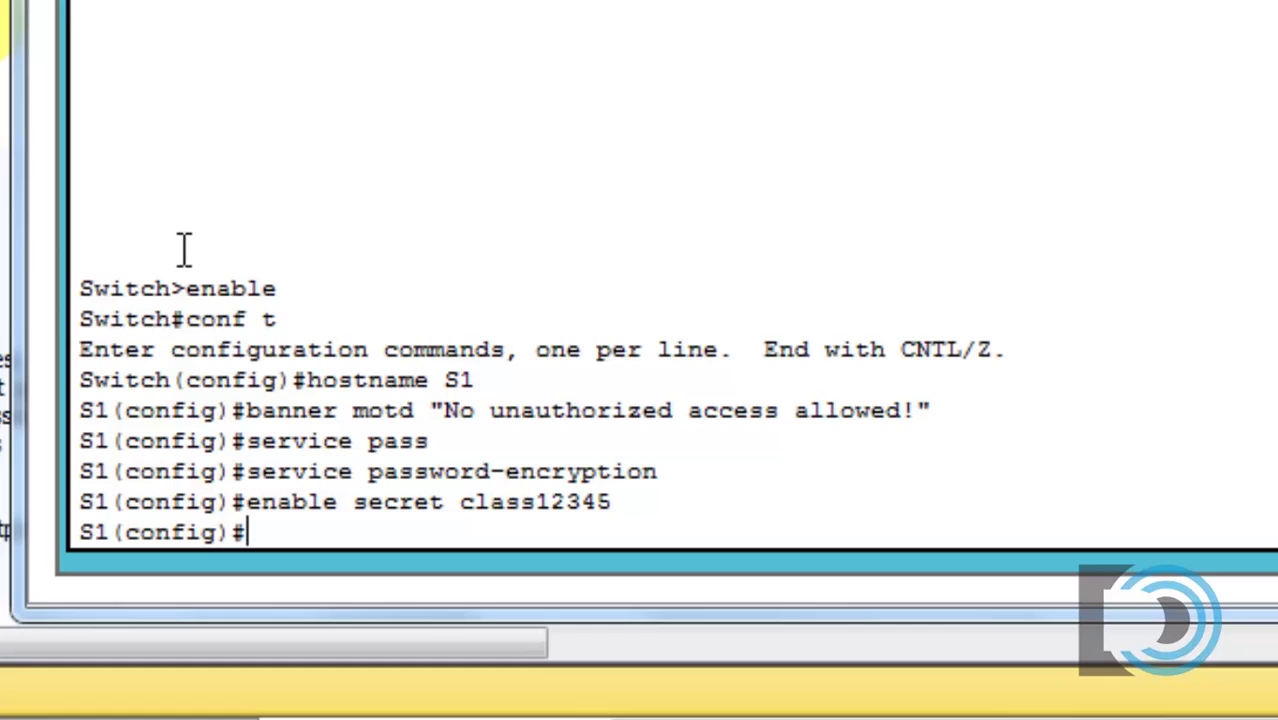
Step: Configure line console 0 with login local and exec-timeout 5 0, then exit to global config
text(ine console )
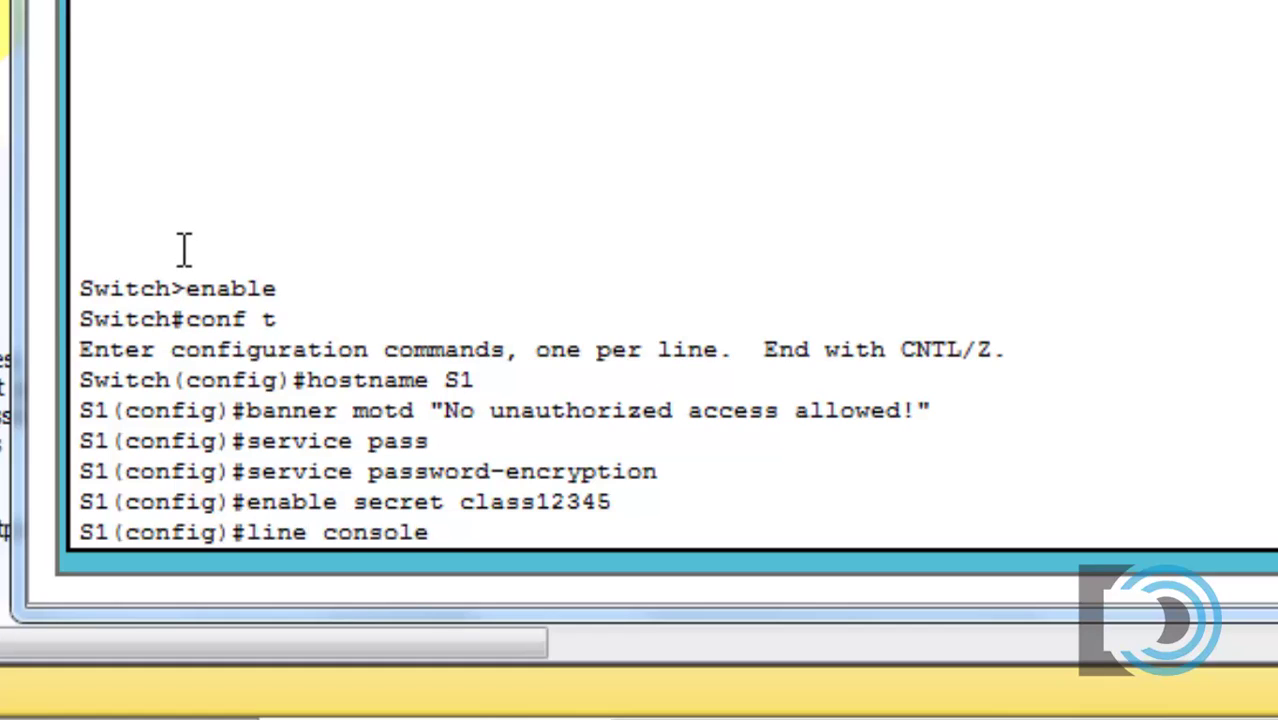
text(0)
key(Return)
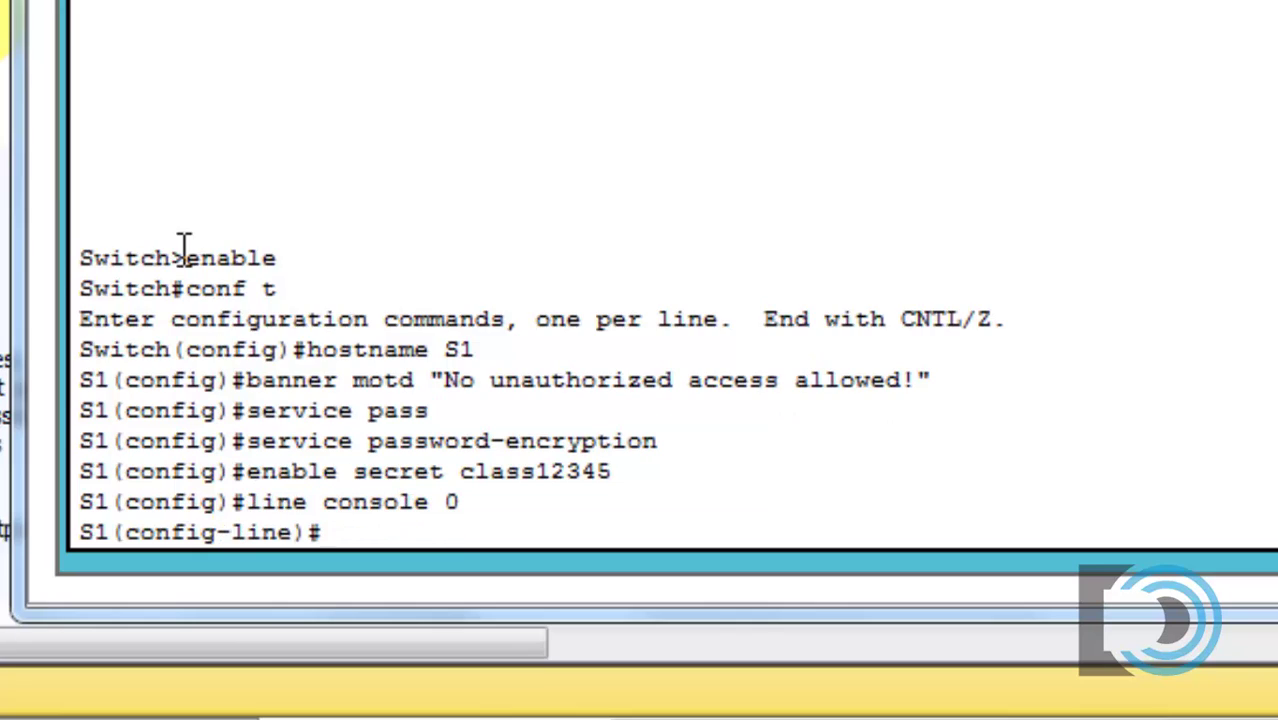
text(login)
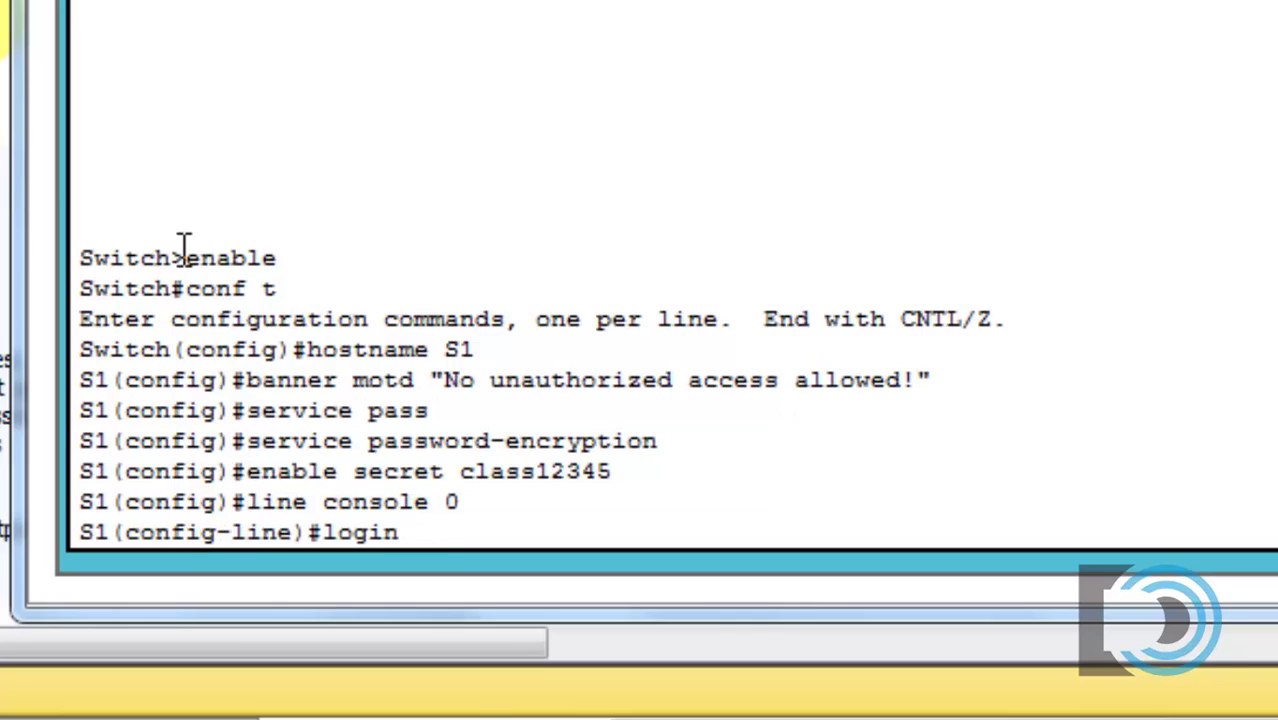
text( local)
key(Return)
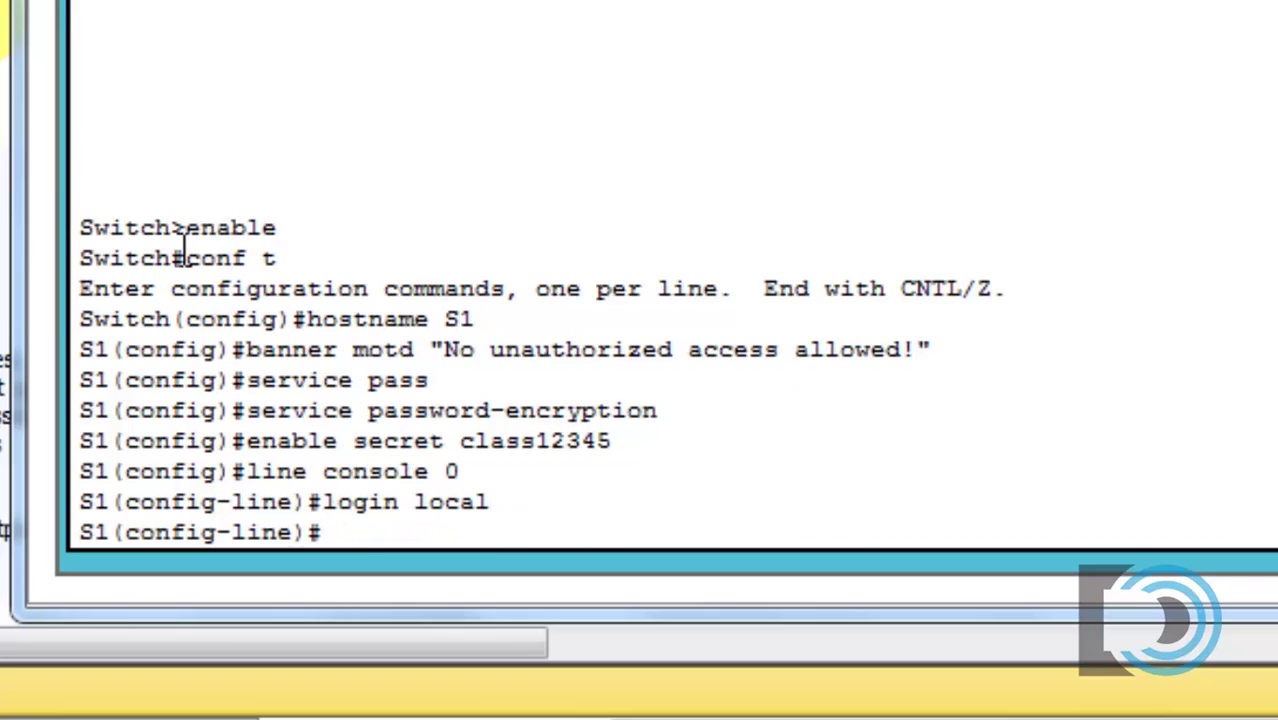
text(exec)
key(Tab)
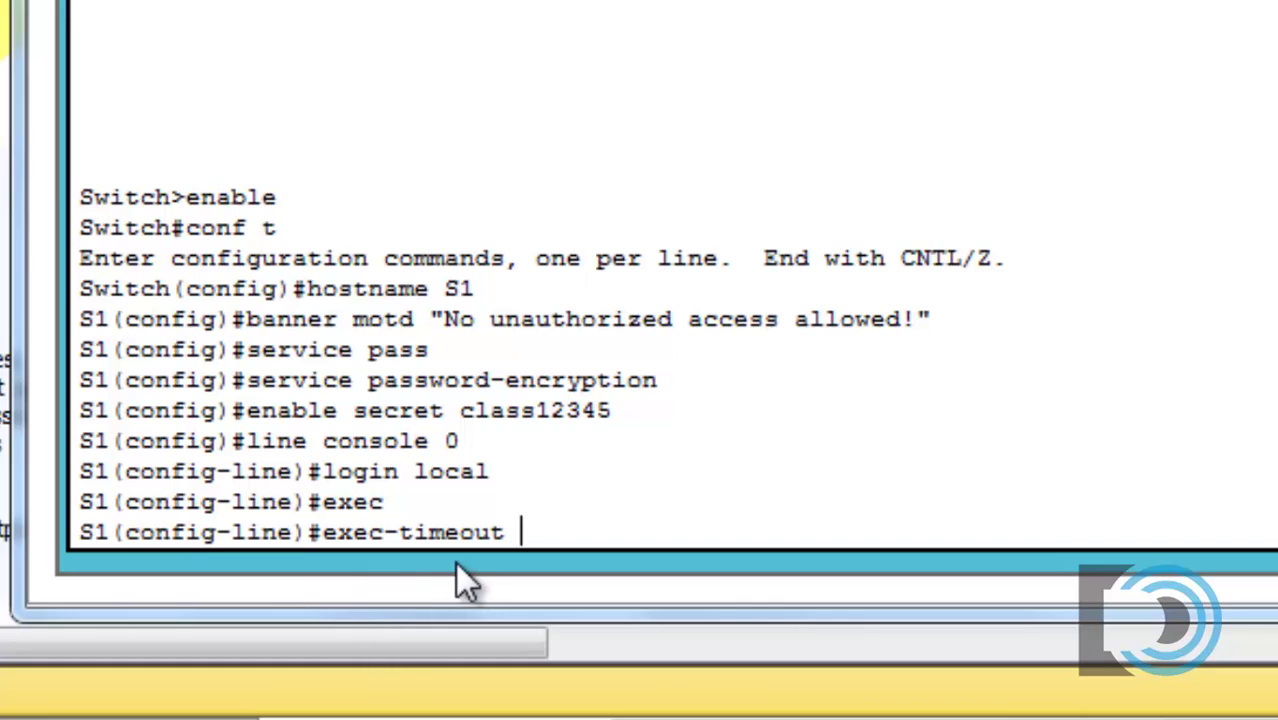
text(5 0)
key(Return)
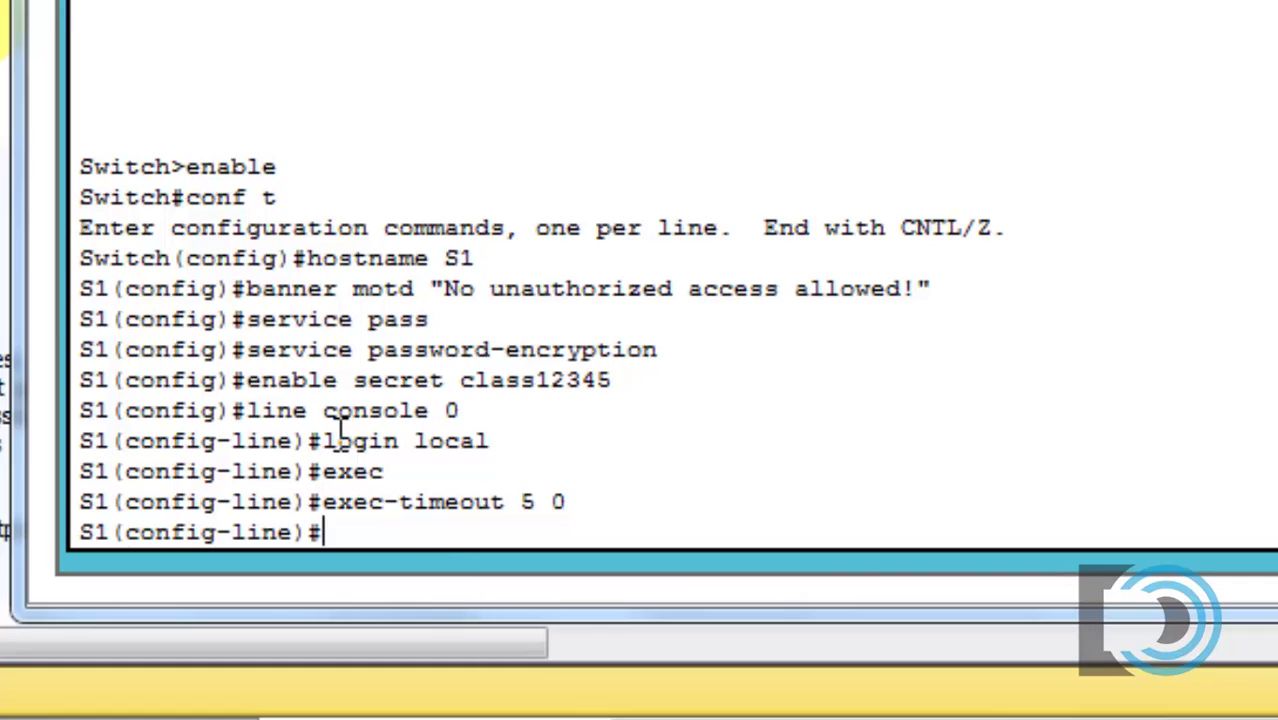
drag(322, 440, 502, 442)
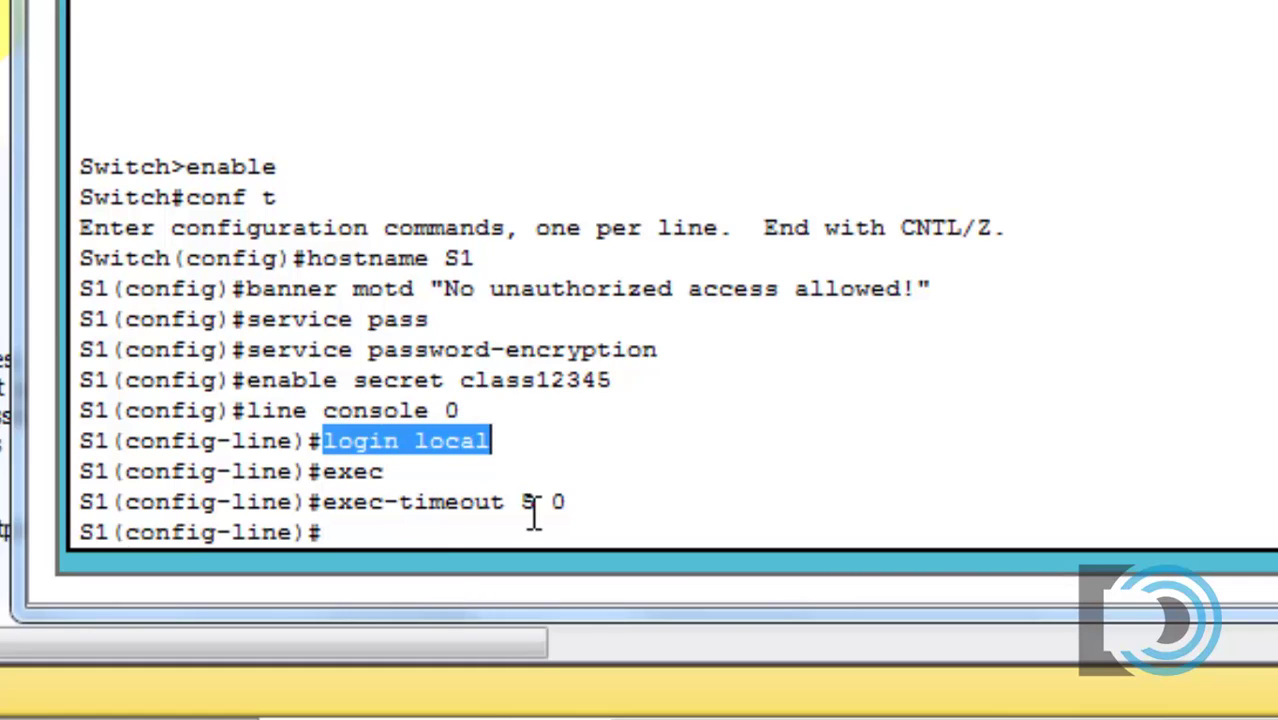
click(414, 531)
text(exit)
key(Return)
Step: Create the local user admin with a secret password
text(username admin sec)
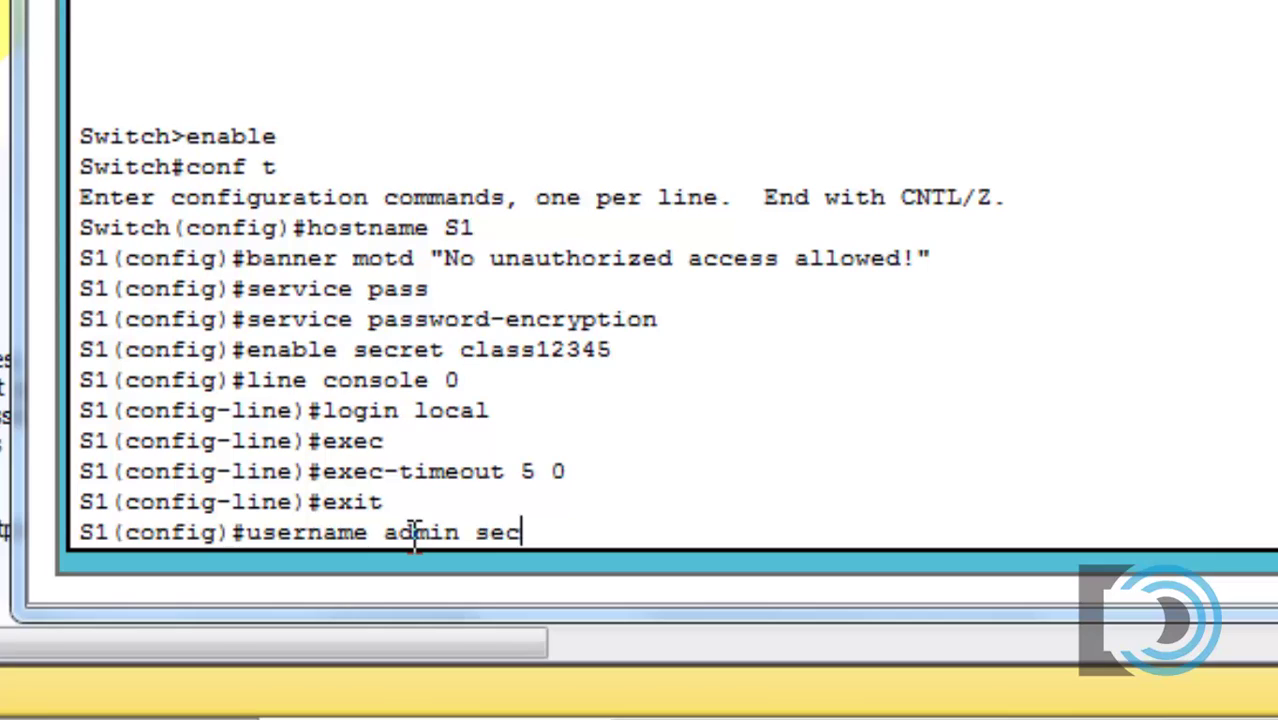
text(ret danscourses)
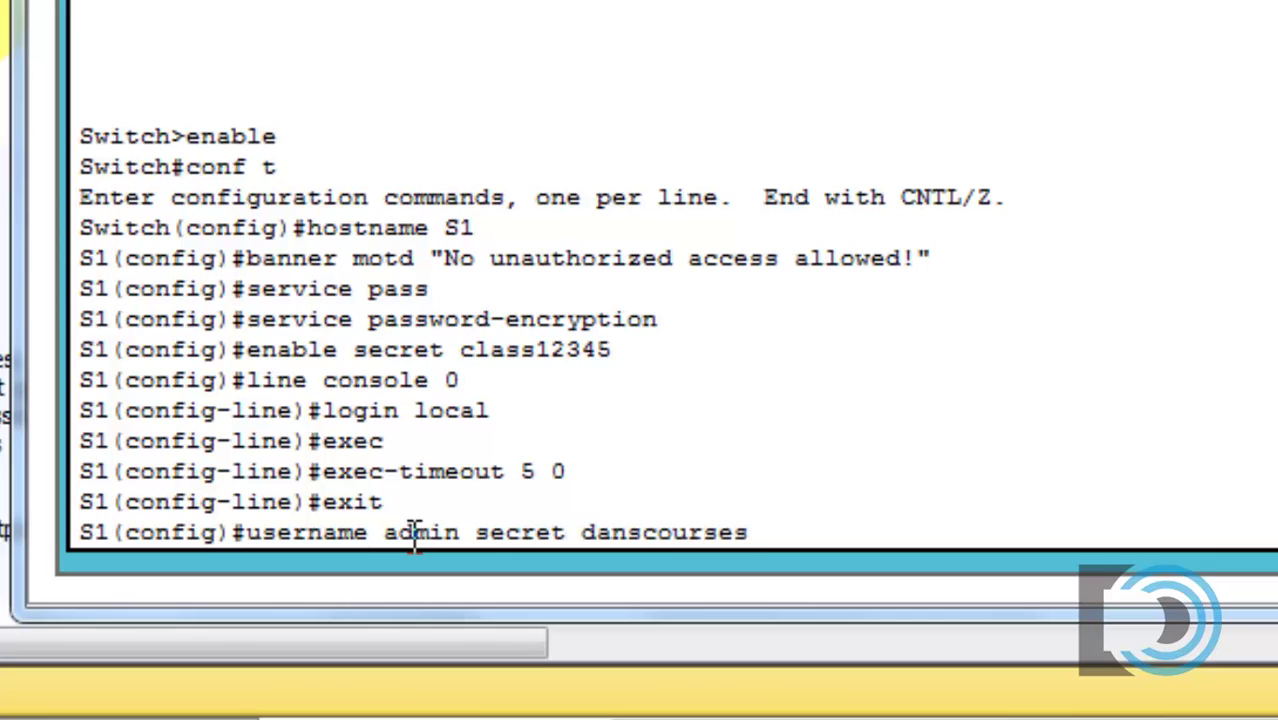
key(Return)
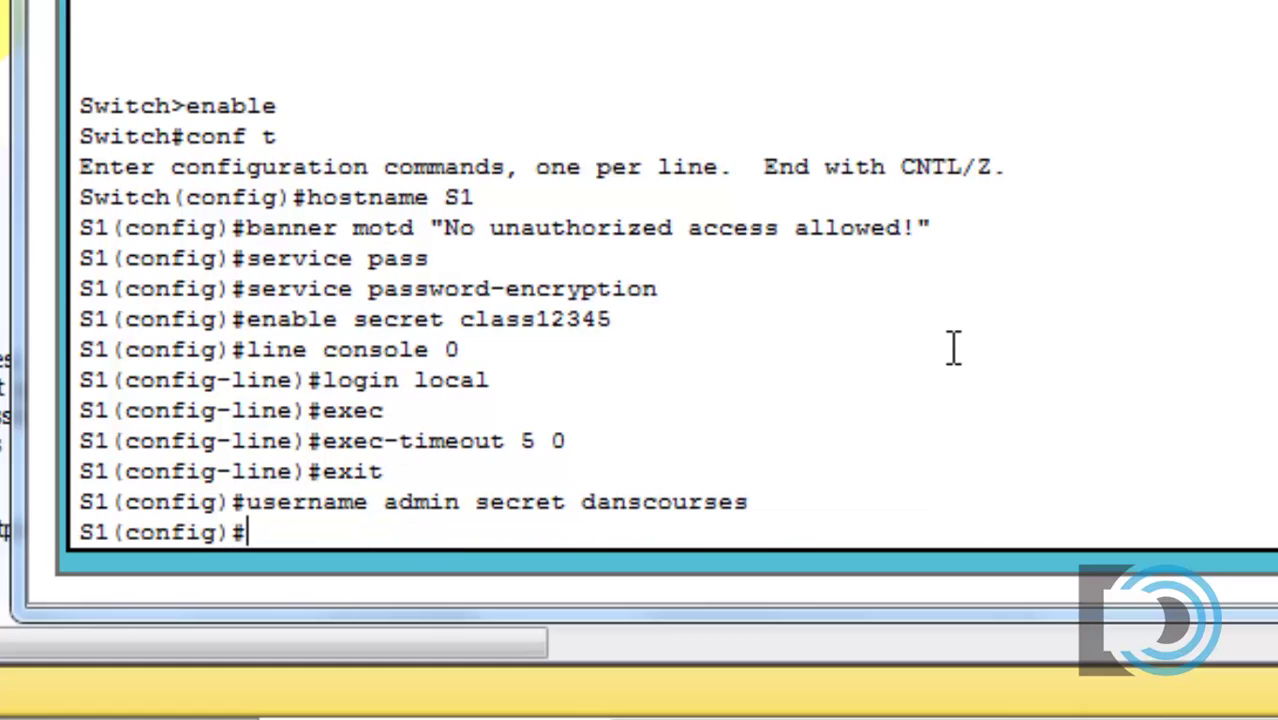
Step: Configure line vty 0 15 with login local and exec-timeout 5 0
text(line vty)
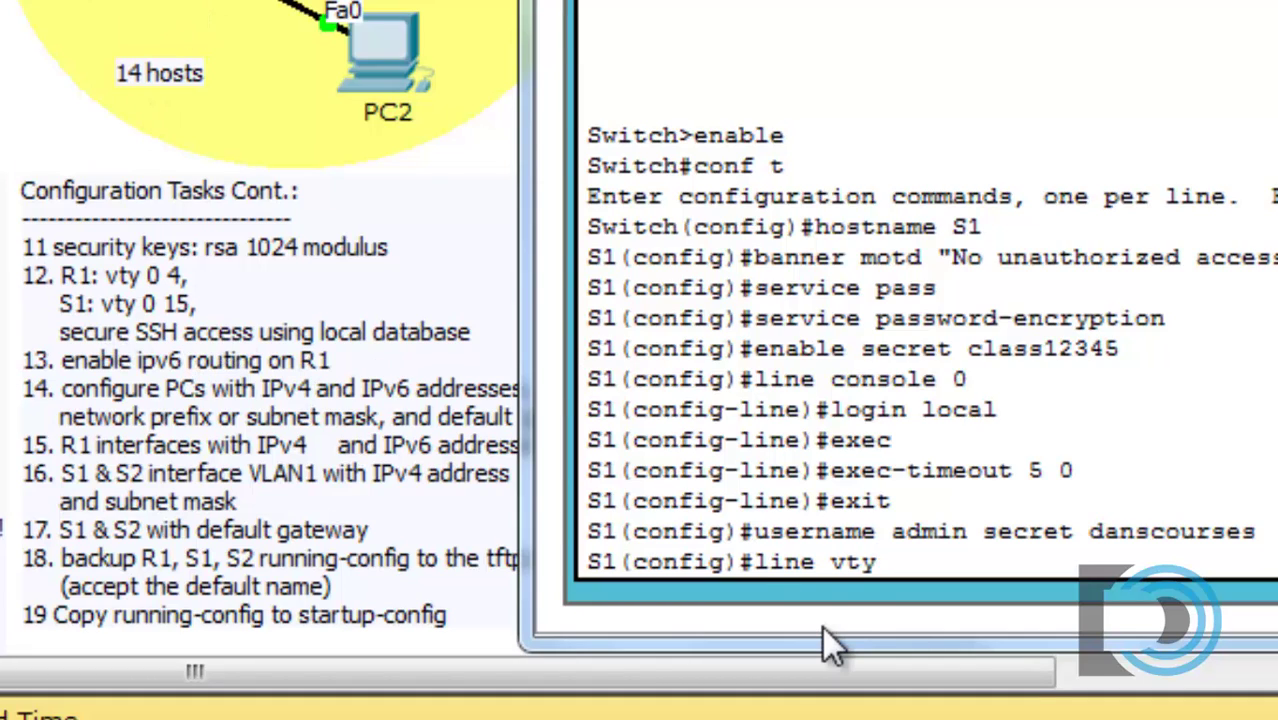
text(0 15)
key(Return)
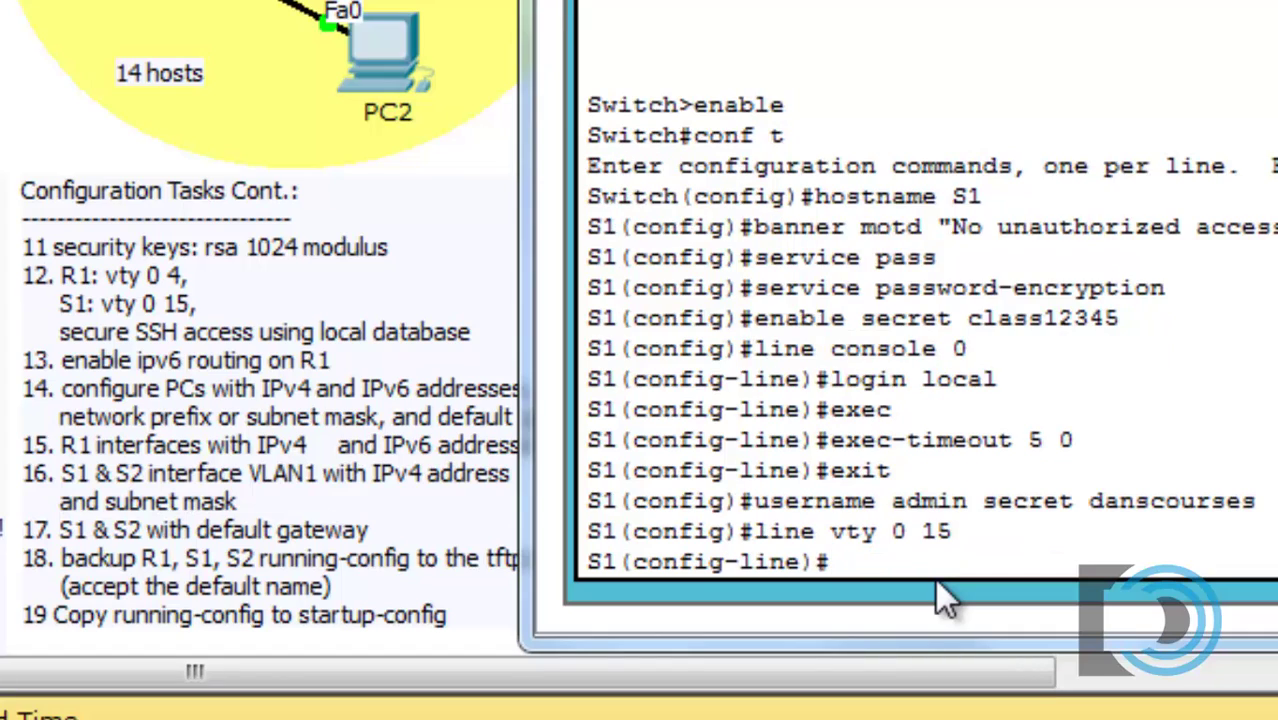
text(login)
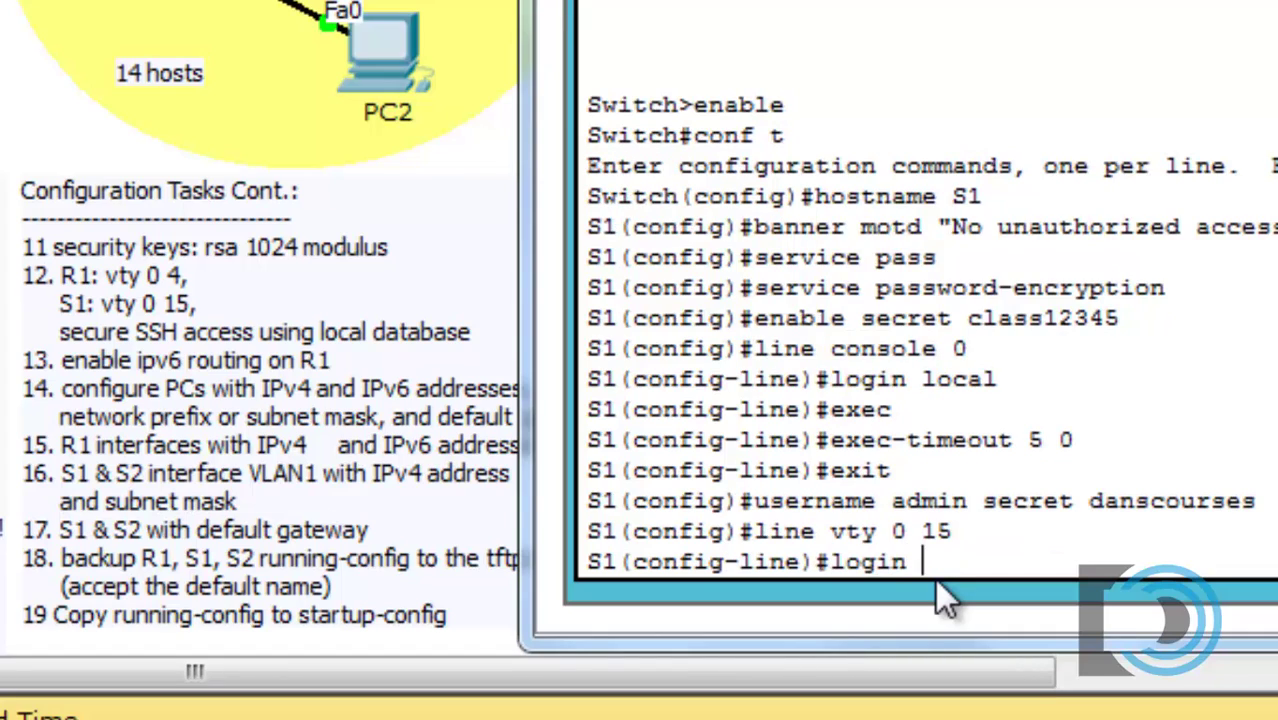
text( local)
key(Return)
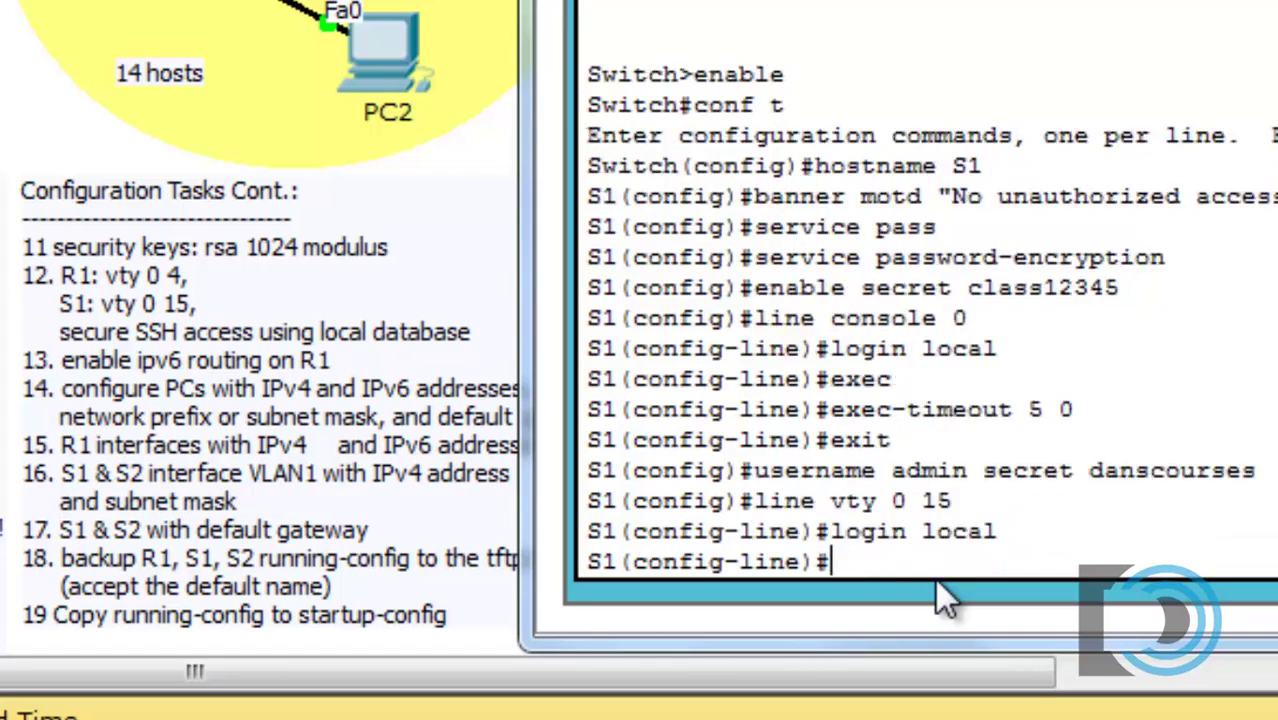
text(exec)
key(Return)
text(exec-timeout)
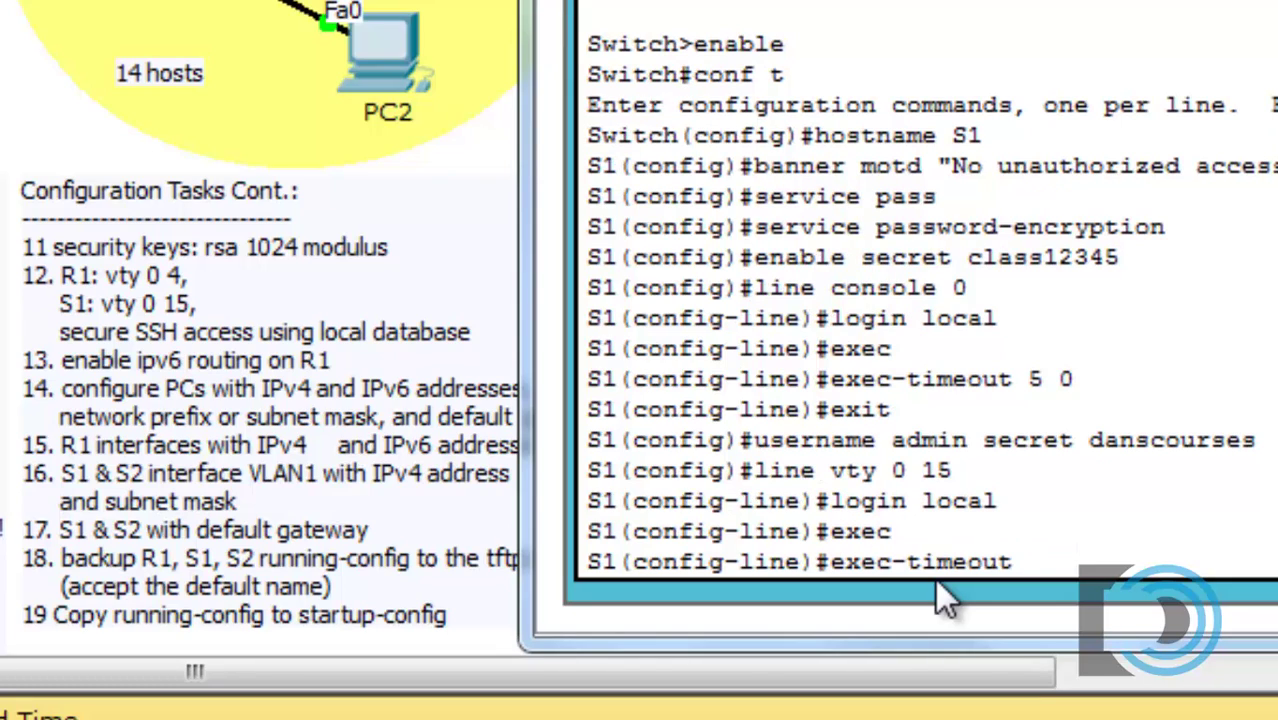
text( 5 0)
key(Return)
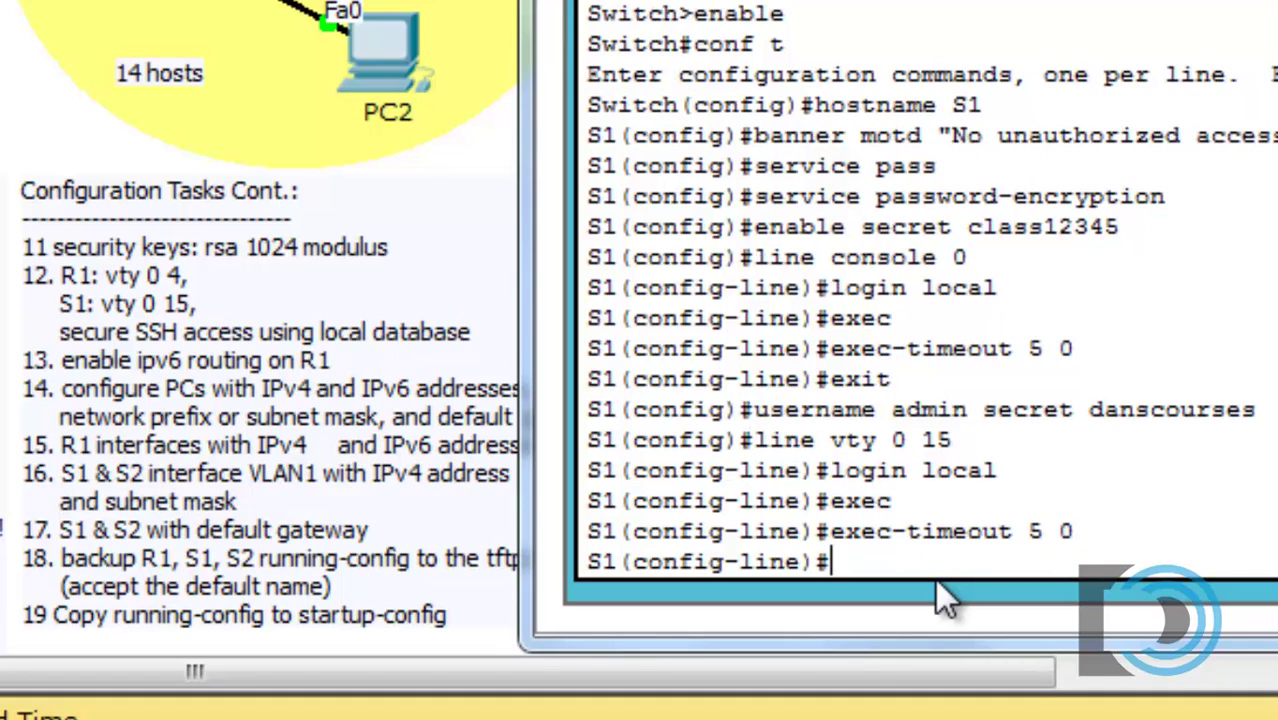
Step: Restrict the vty lines to SSH only with transport input ssh
text(trans)
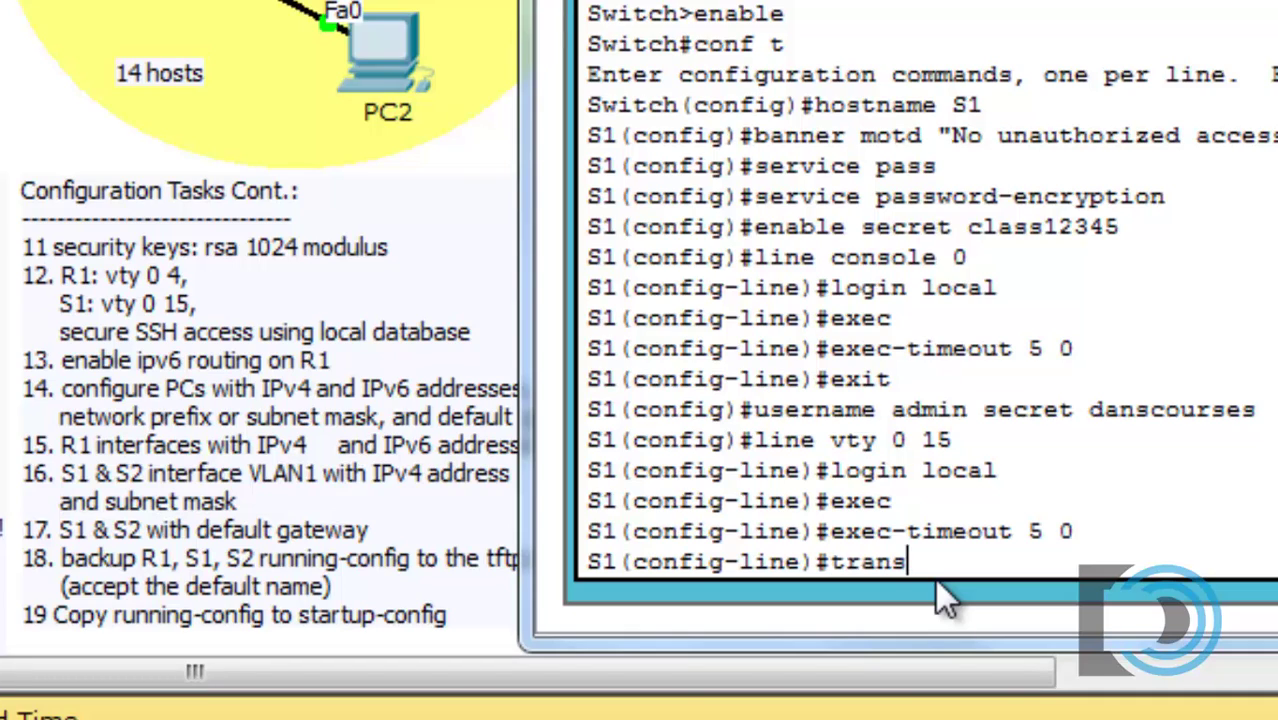
text(port input ?)
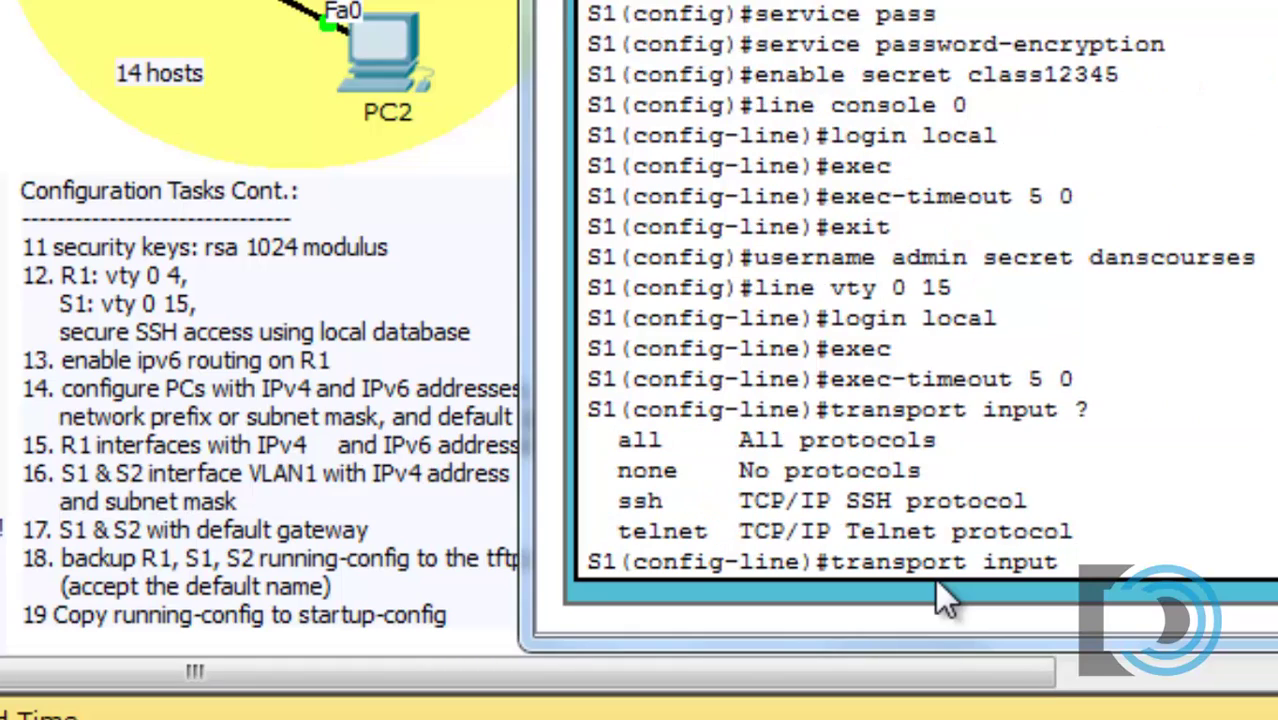
text(ssh)
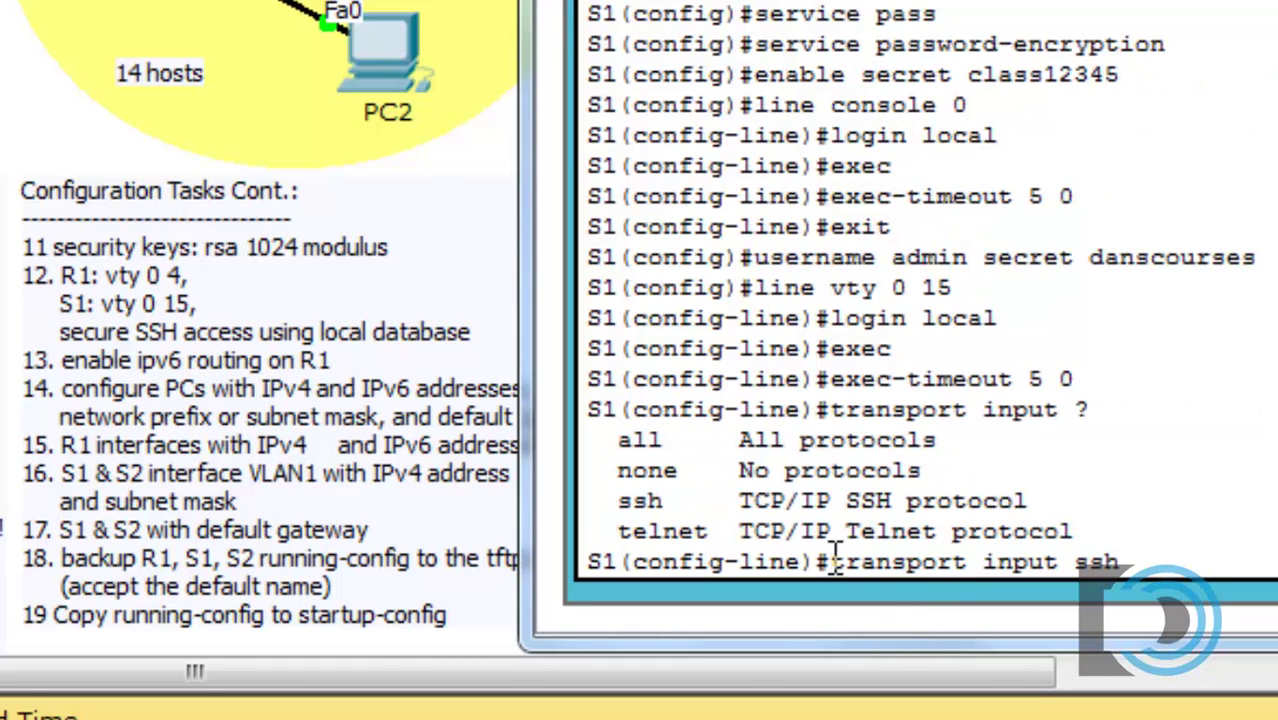
drag(832, 562, 1120, 562)
click(1090, 590)
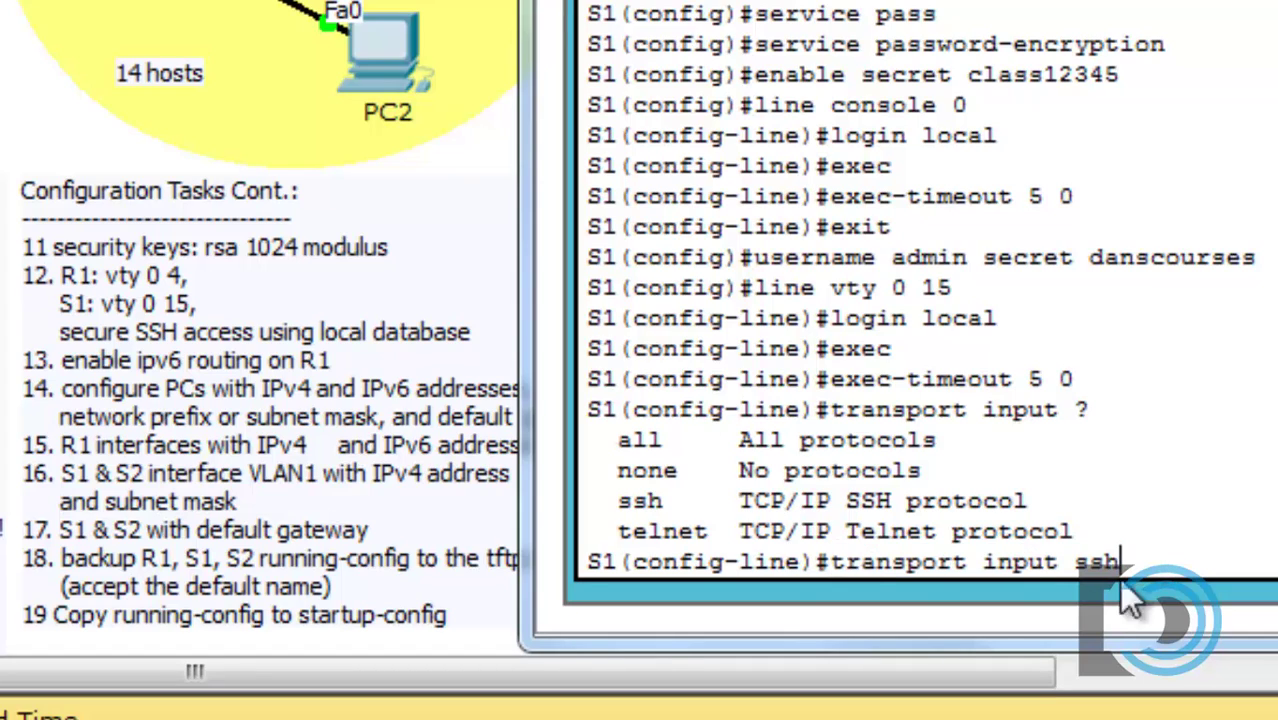
key(Return)
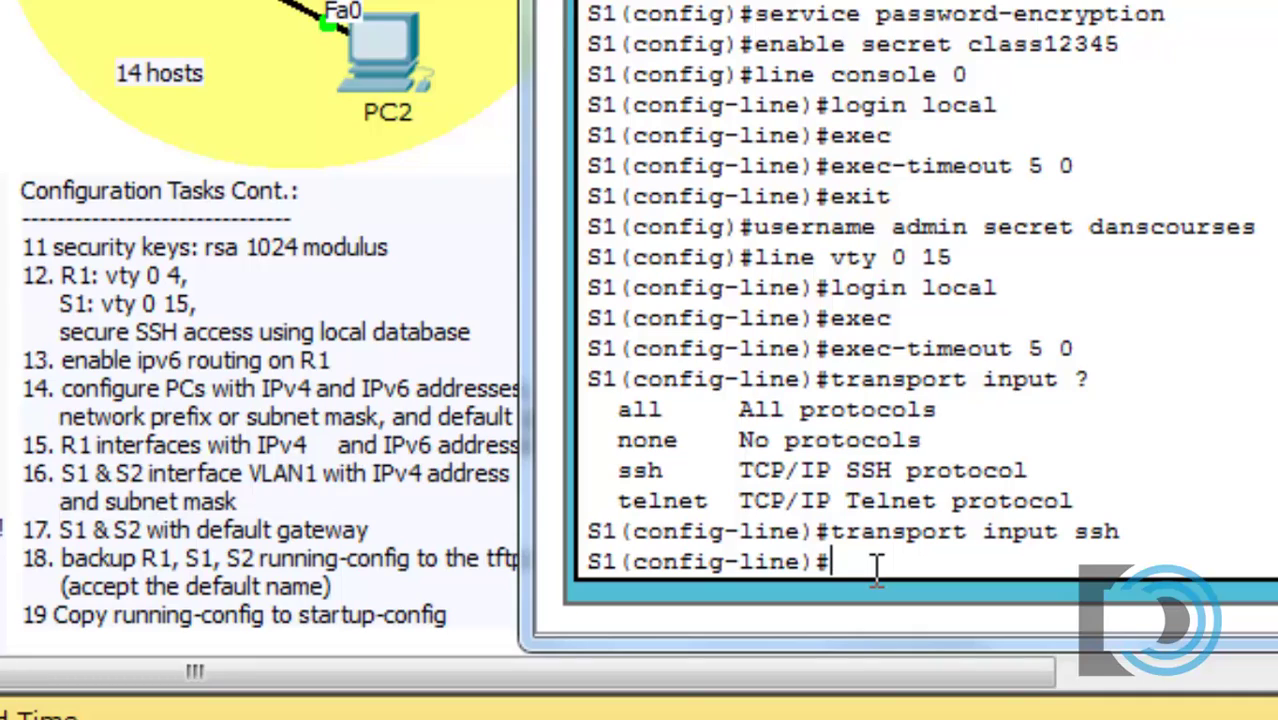
text(exit)
Step: Leave vty configuration and set the IP domain name to danscourses.com
key(Return)
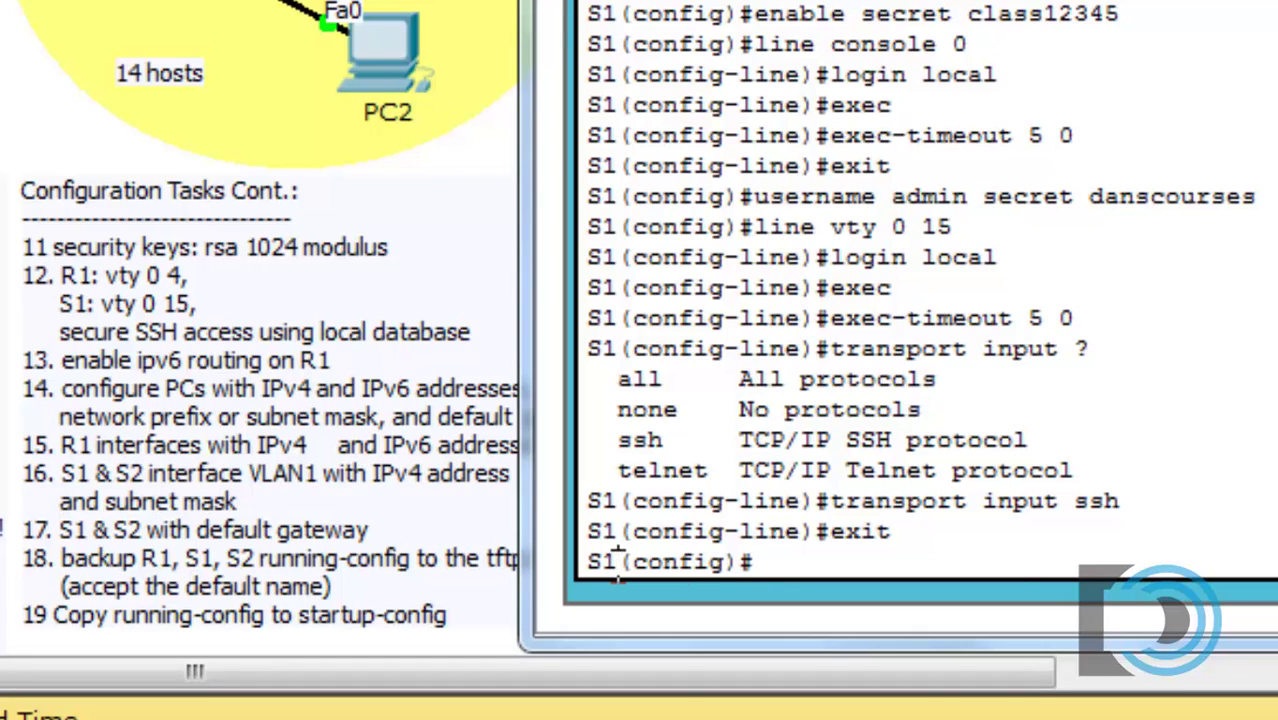
double_click(602, 562)
click(763, 556)
text(ip domain)
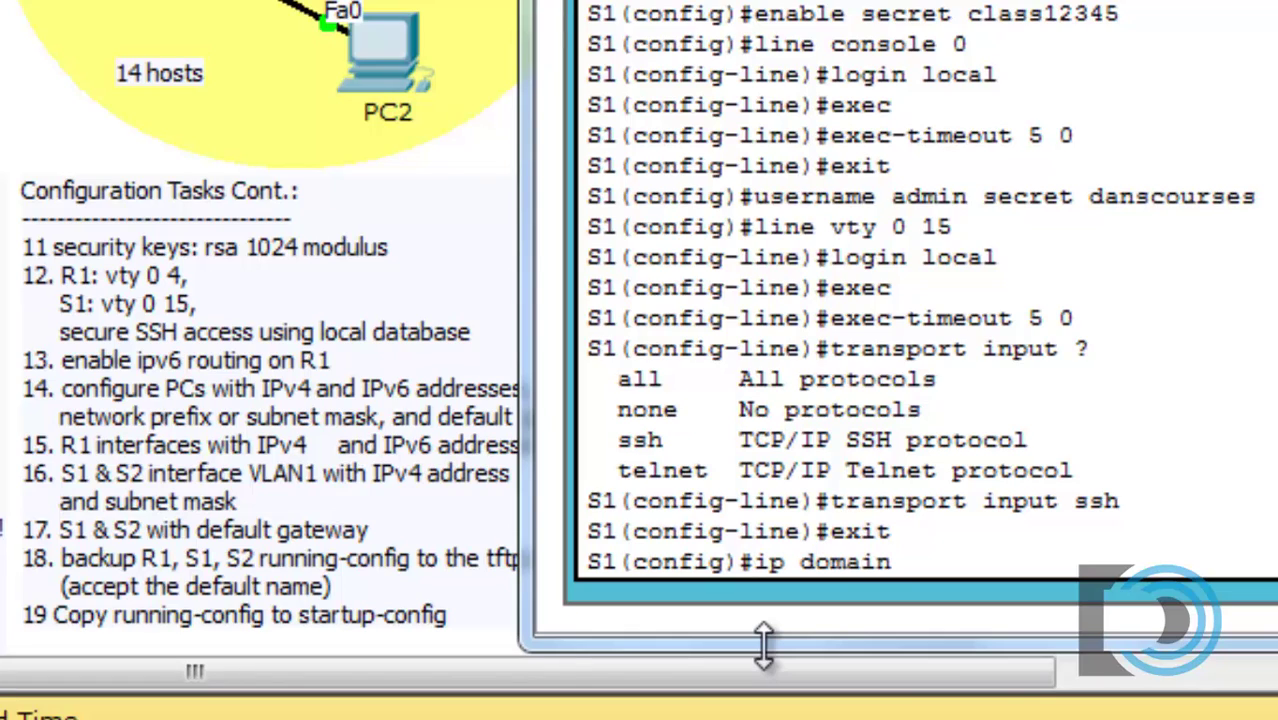
text(-name)
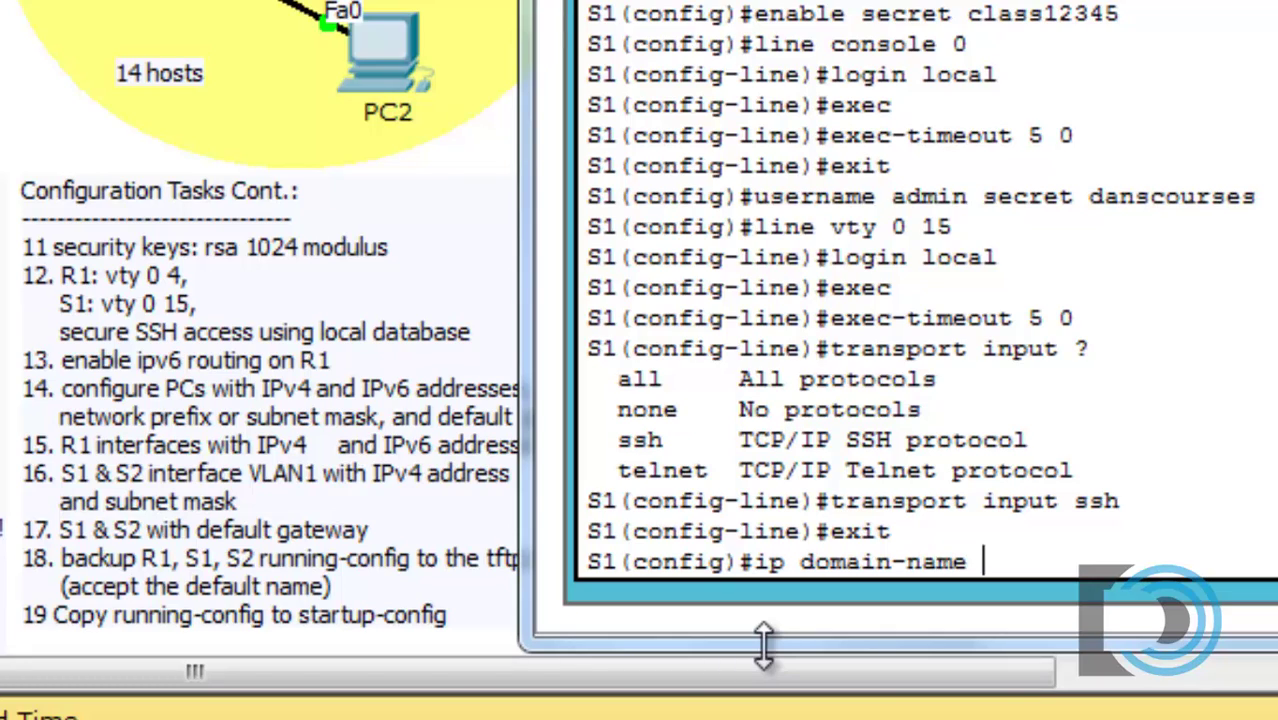
text( danscou)
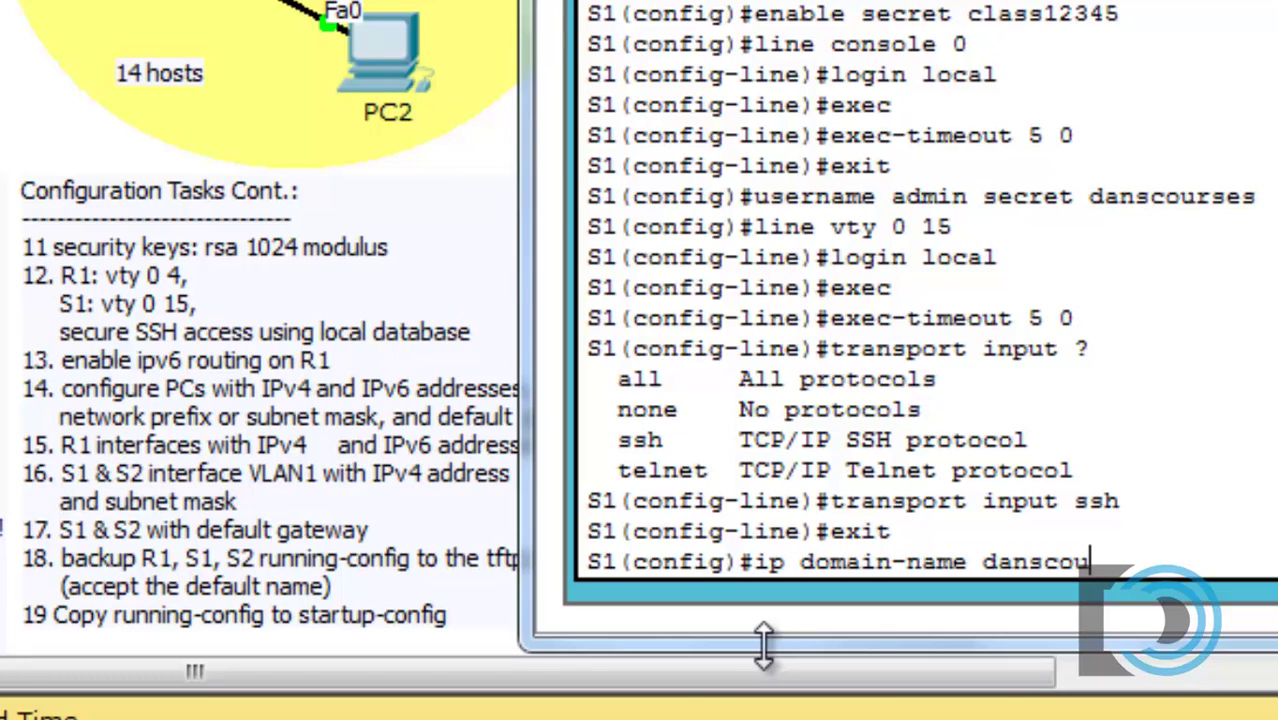
text(rses.com)
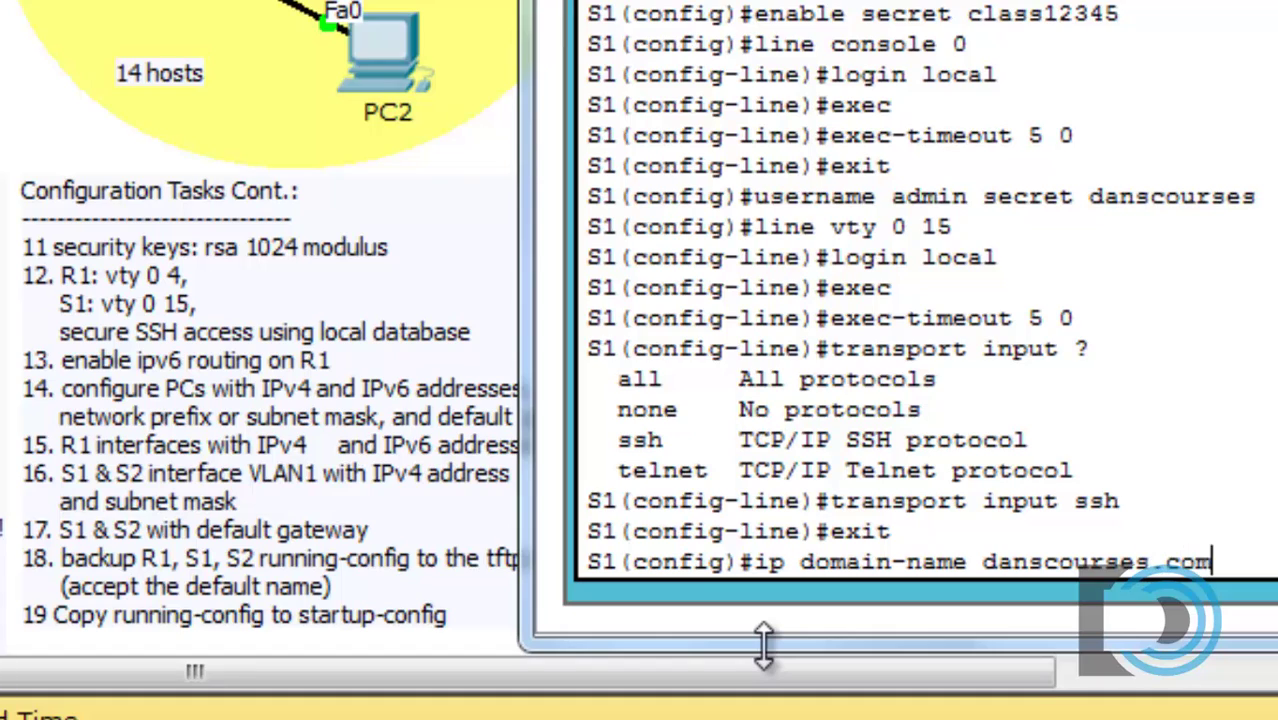
key(Return)
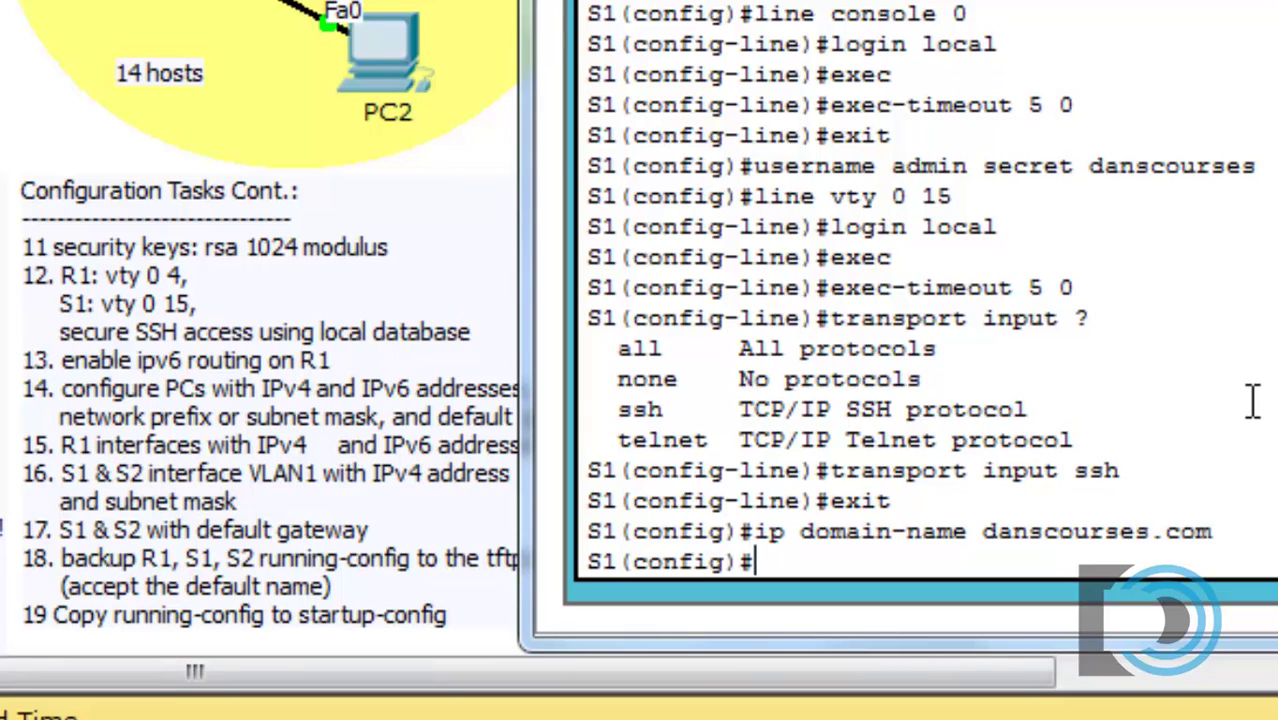
Step: Generate RSA keys with a 1024-bit modulus via crypto key generate rsa
text(crypto)
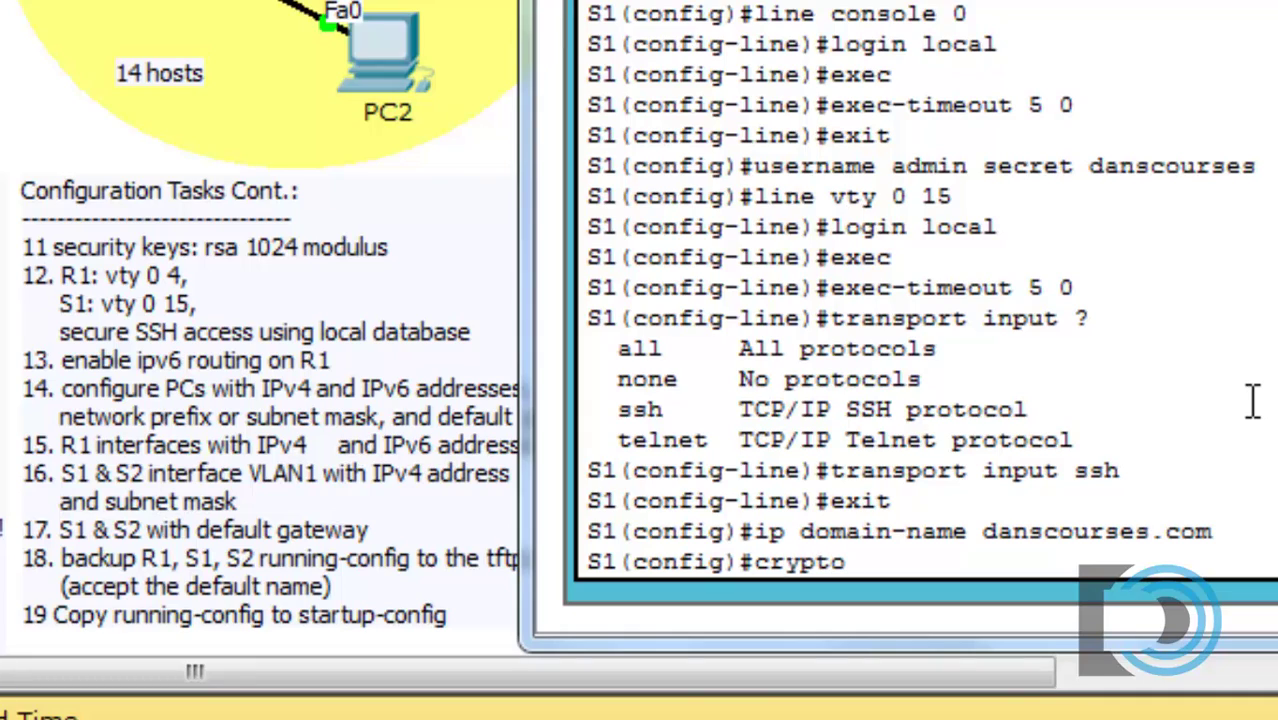
text( key genera)
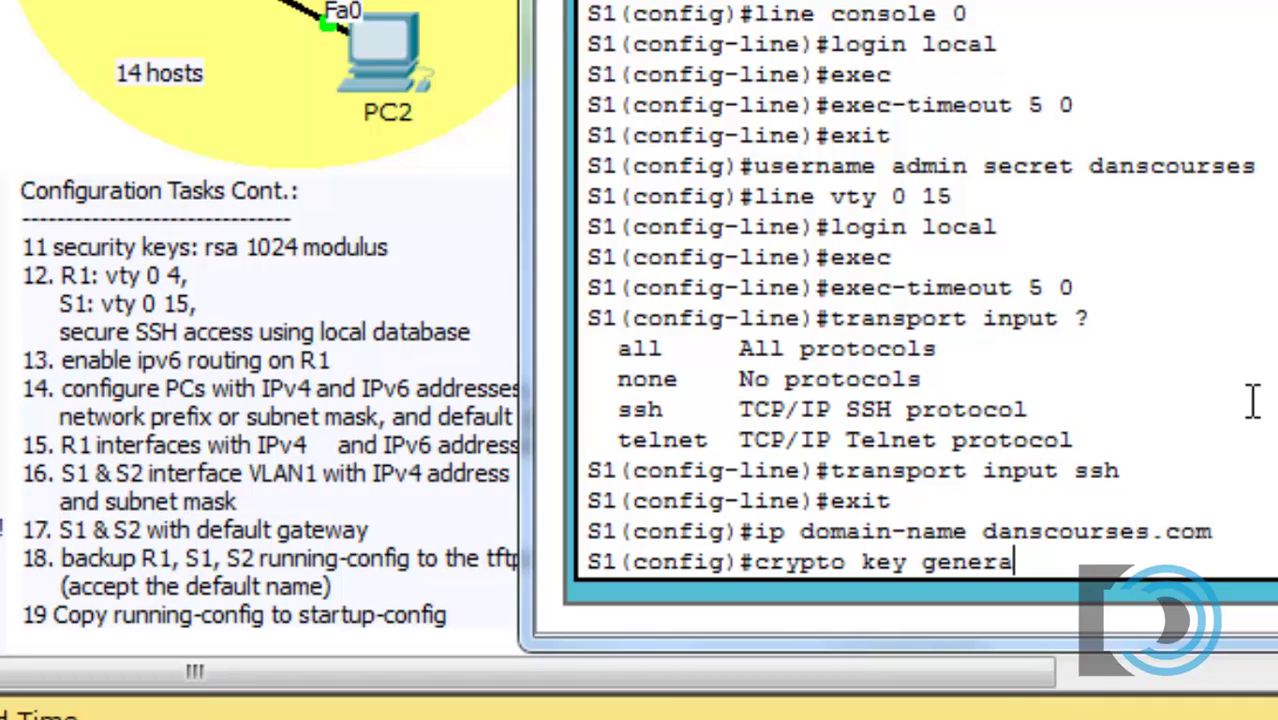
text(te rsa)
key(Return)
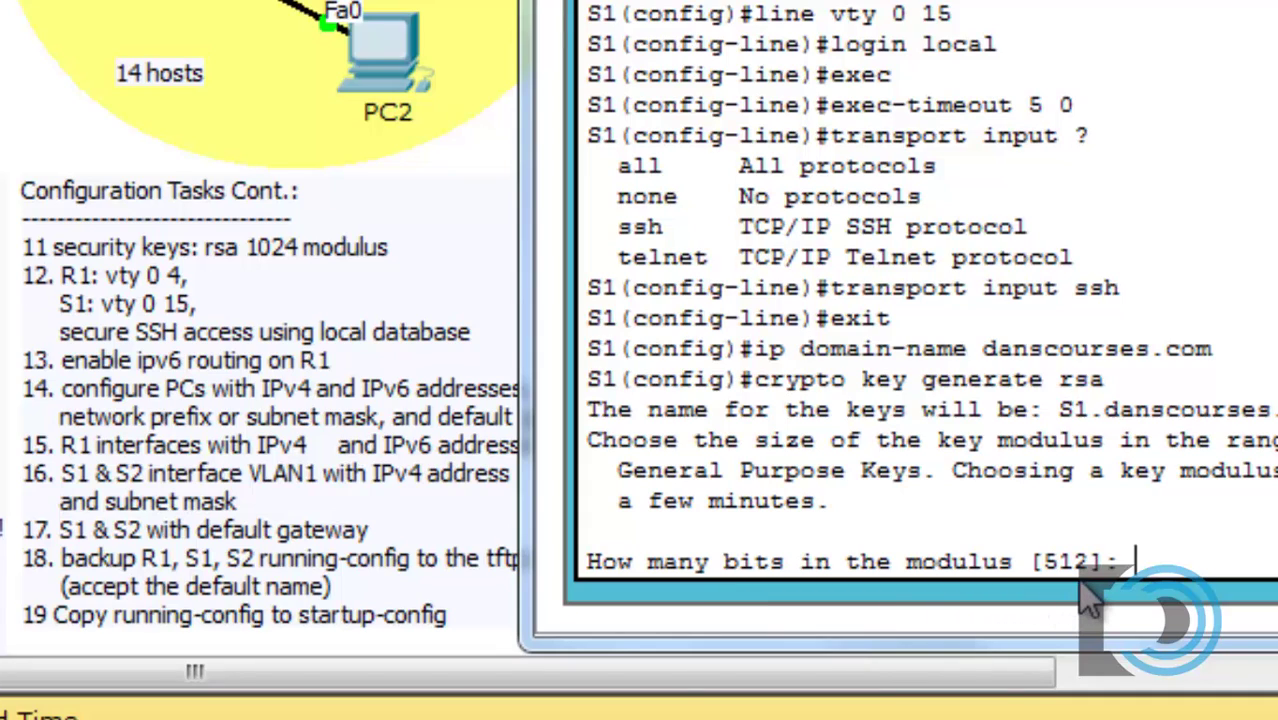
text(1024)
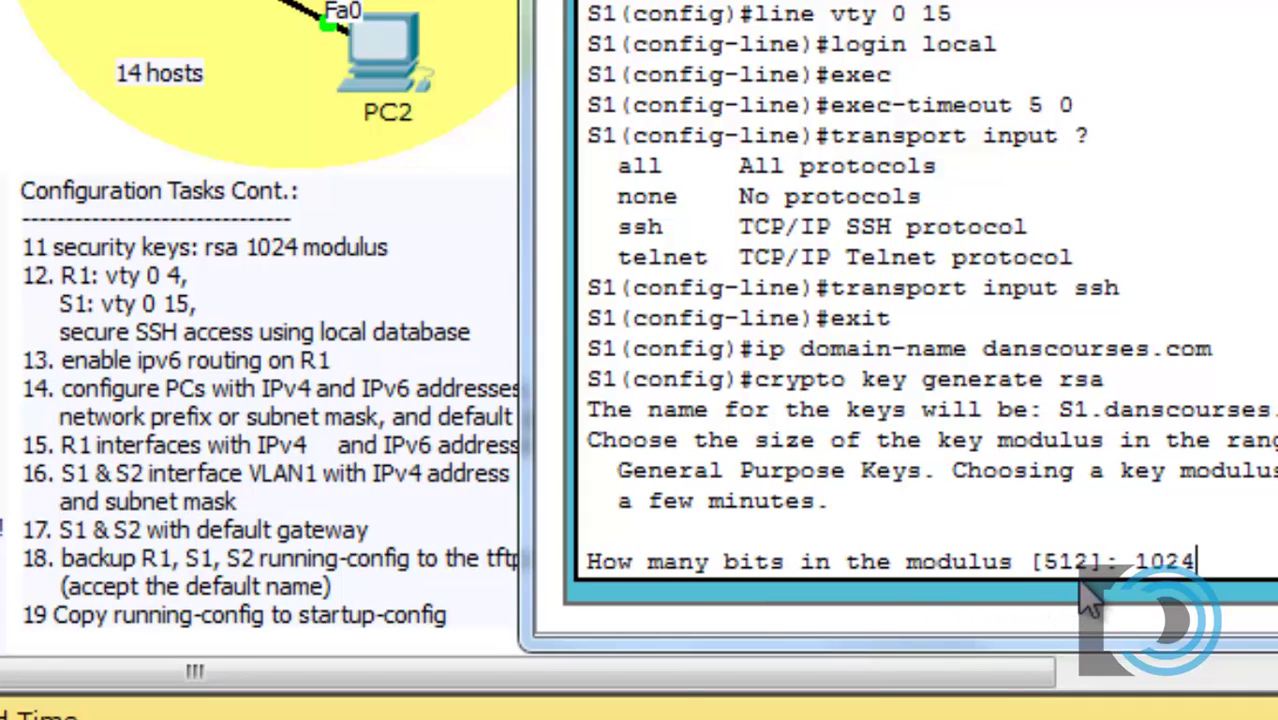
key(Return)
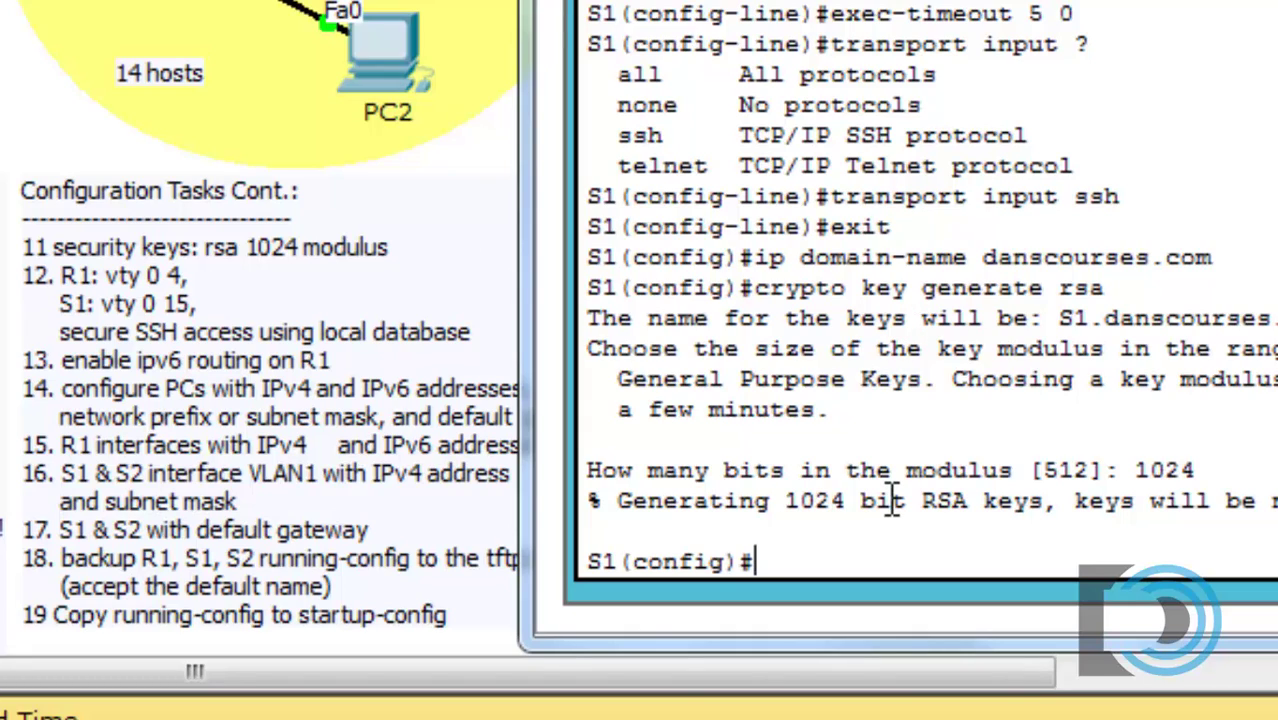
Step: Enable SSH version 2 with ip ssh version 2 and move the terminal aside to view the task list
text(ip ssh version 2)
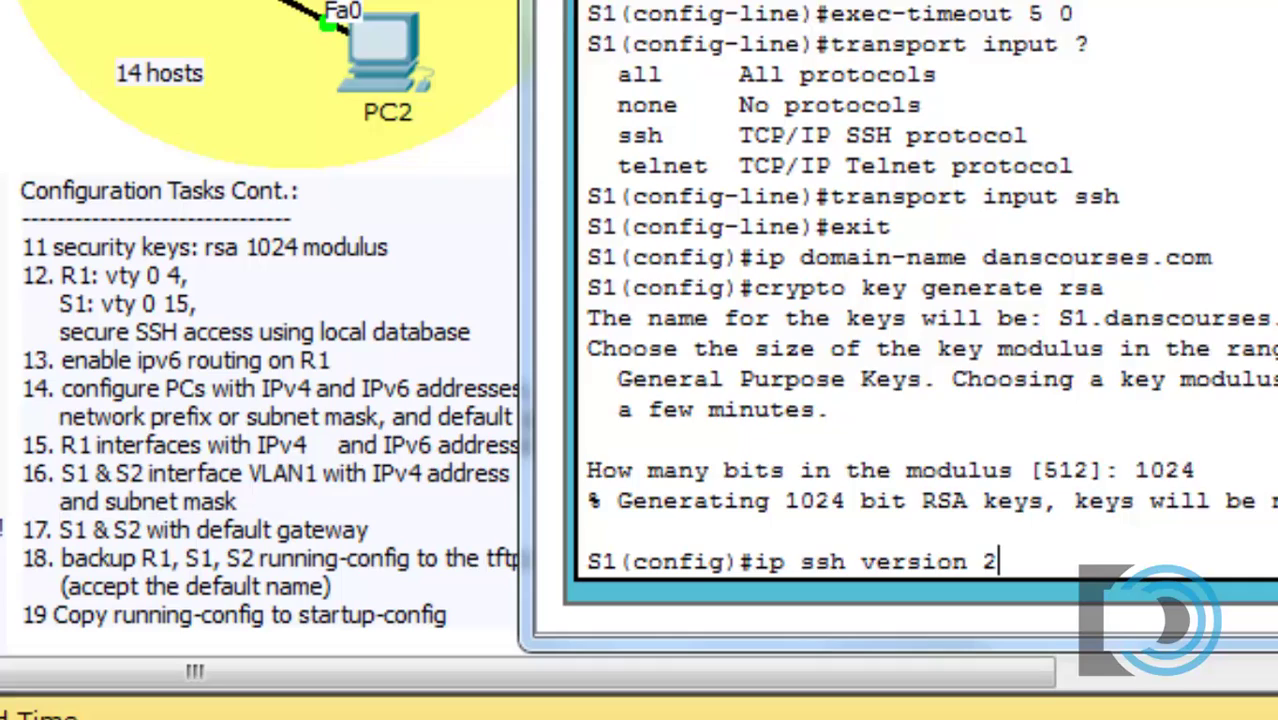
key(Return)
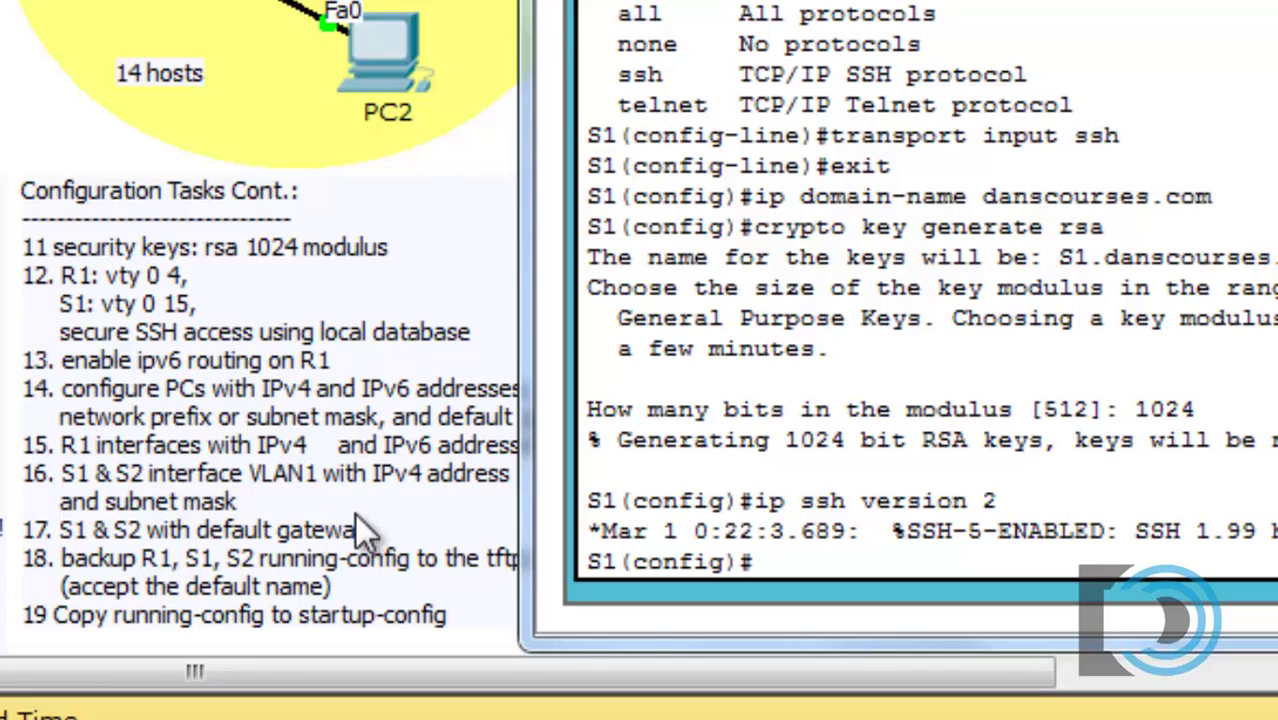
drag(900, 2, 1057, 8)
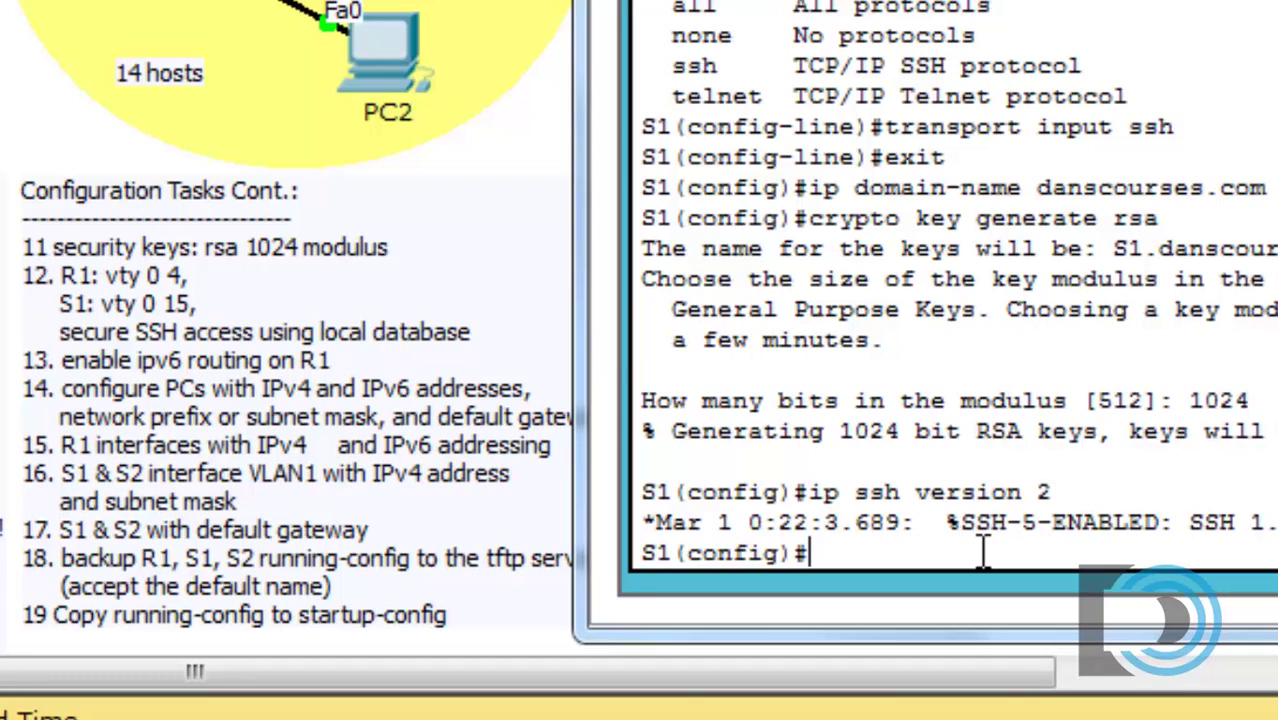
Step: Enter interface VLAN 1 configuration on S1 and begin the ip address command
text(interfac)
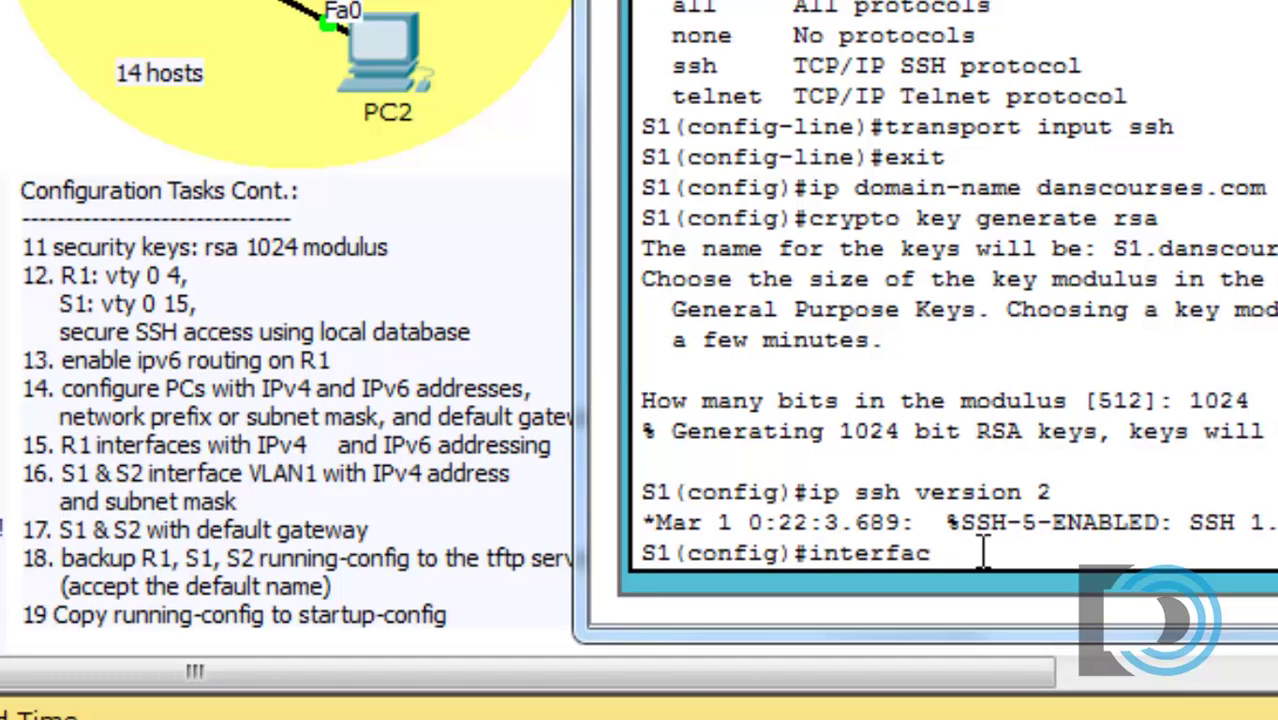
text(e vlan 1)
key(Return)
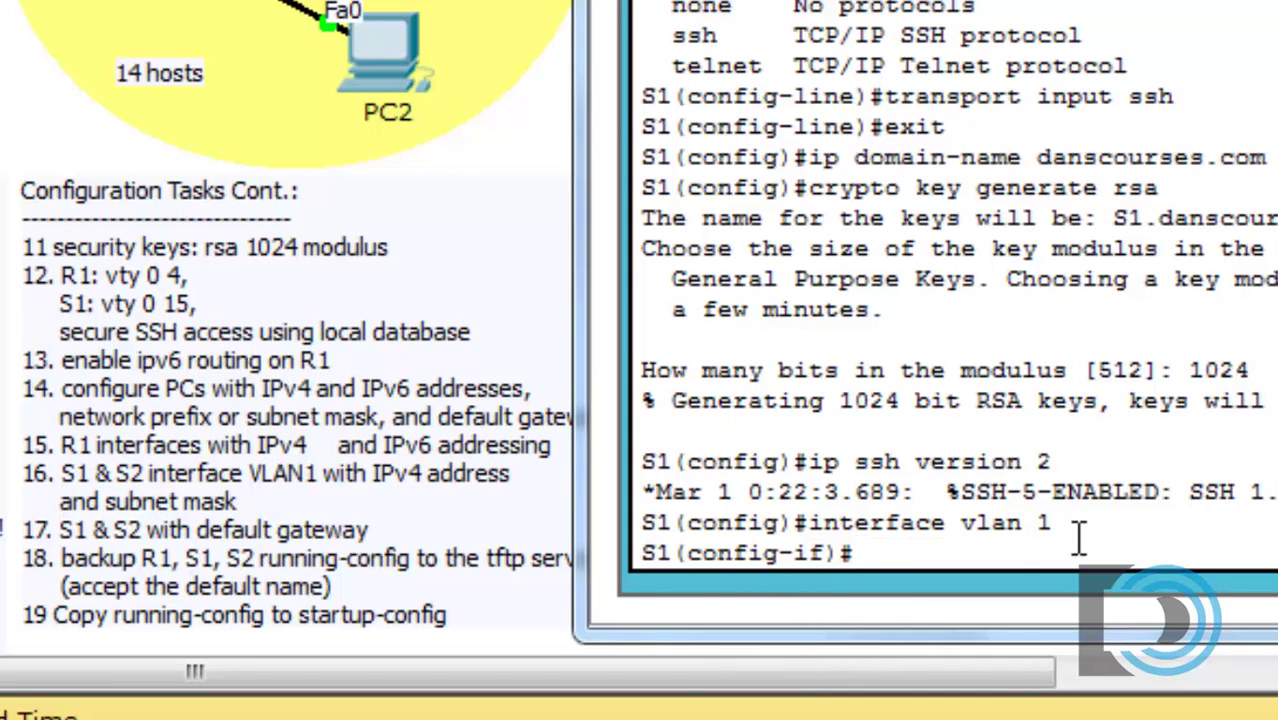
text(ip address)
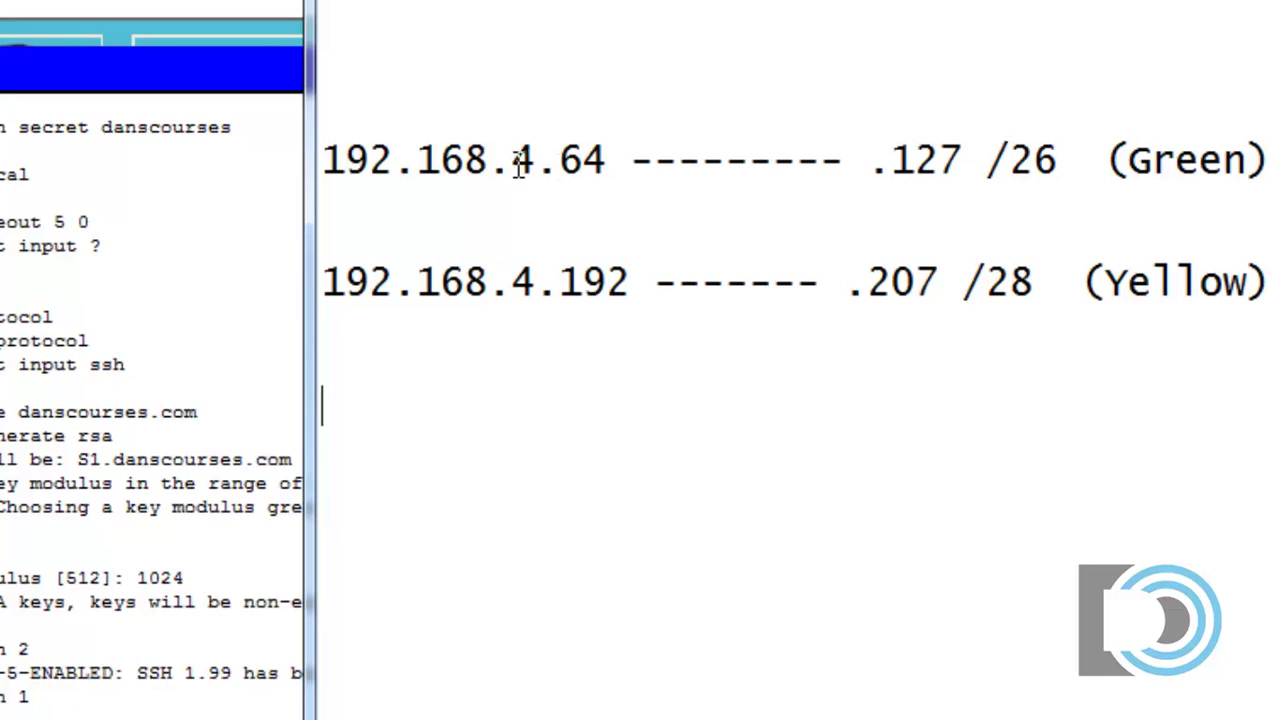
drag(558, 158, 627, 160)
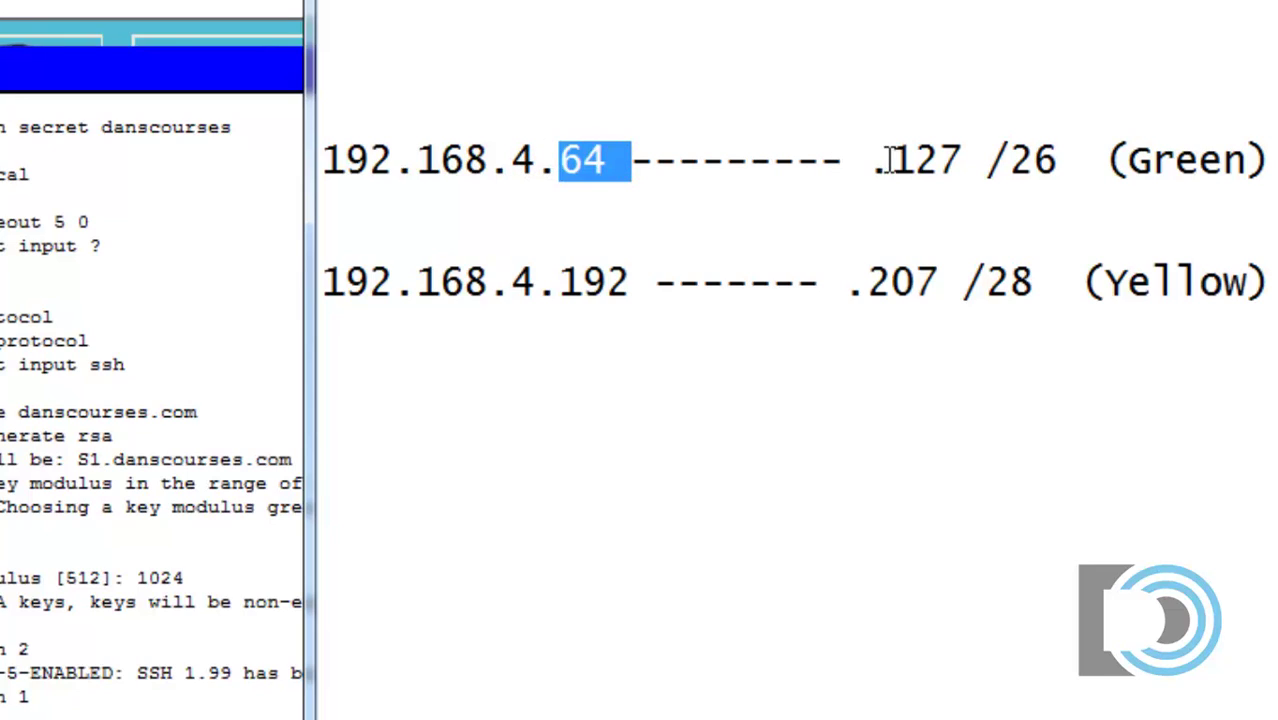
drag(890, 160, 965, 160)
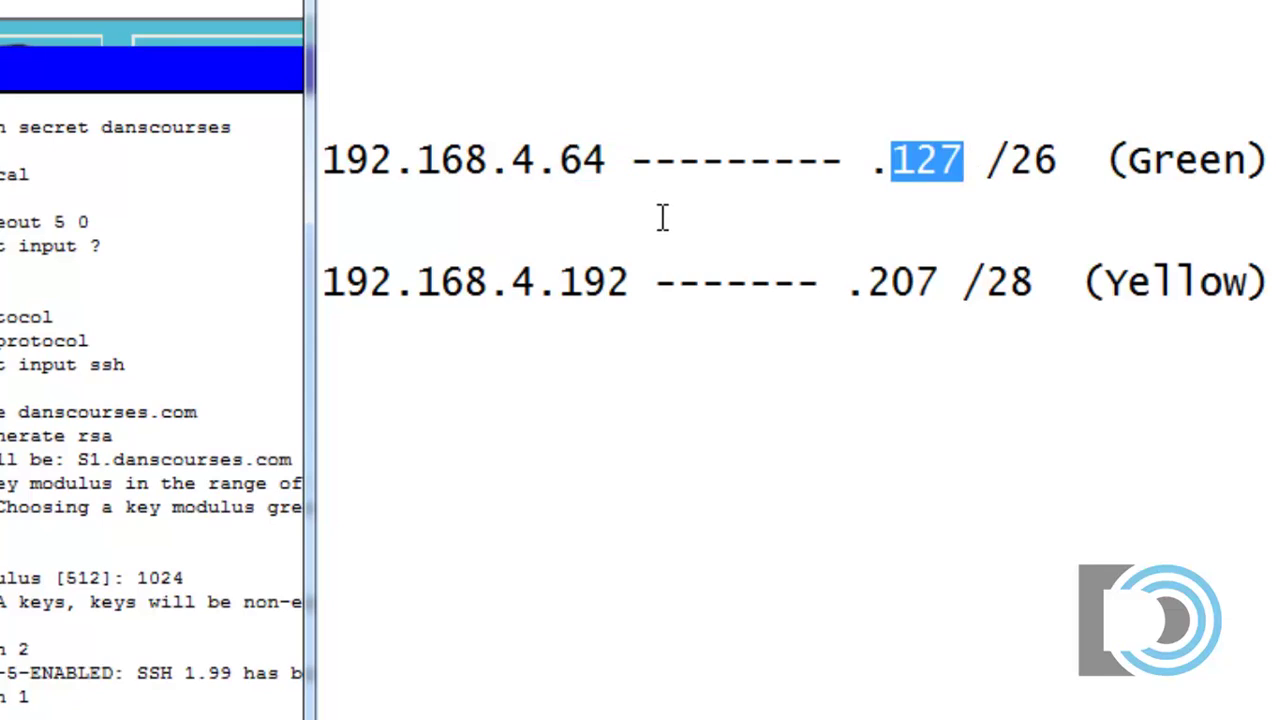
drag(560, 165, 614, 170)
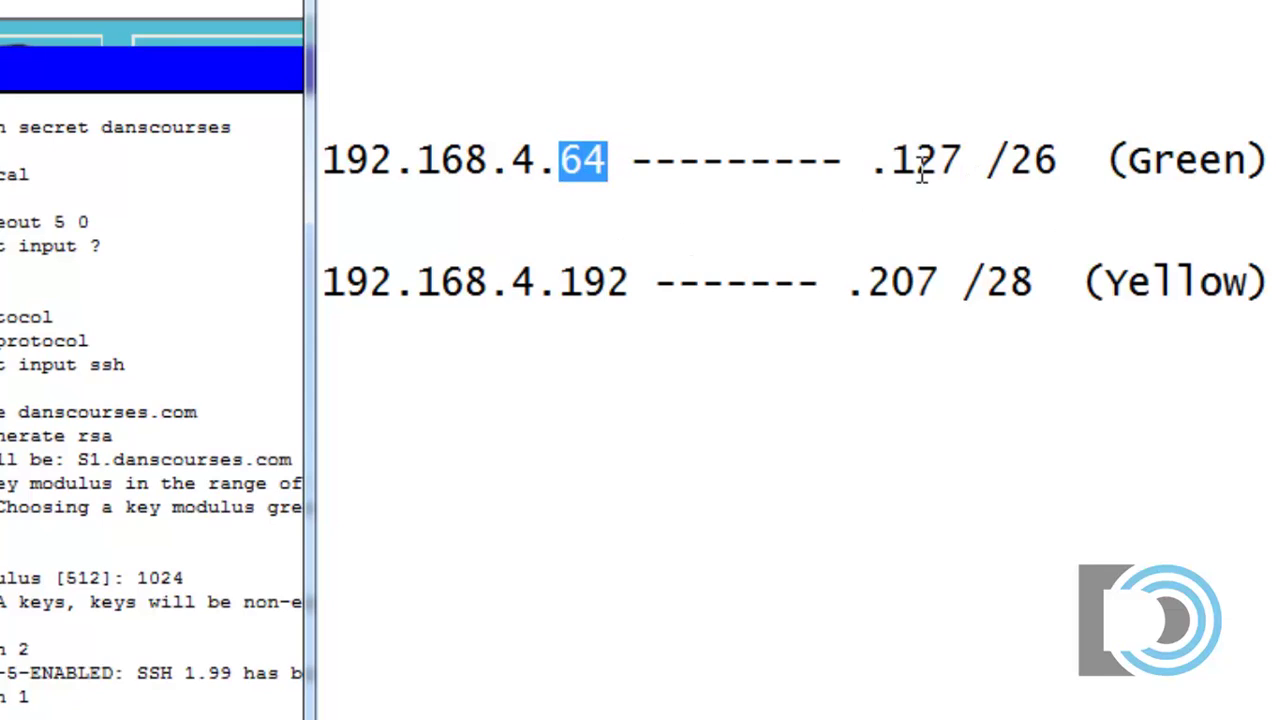
drag(891, 160, 964, 160)
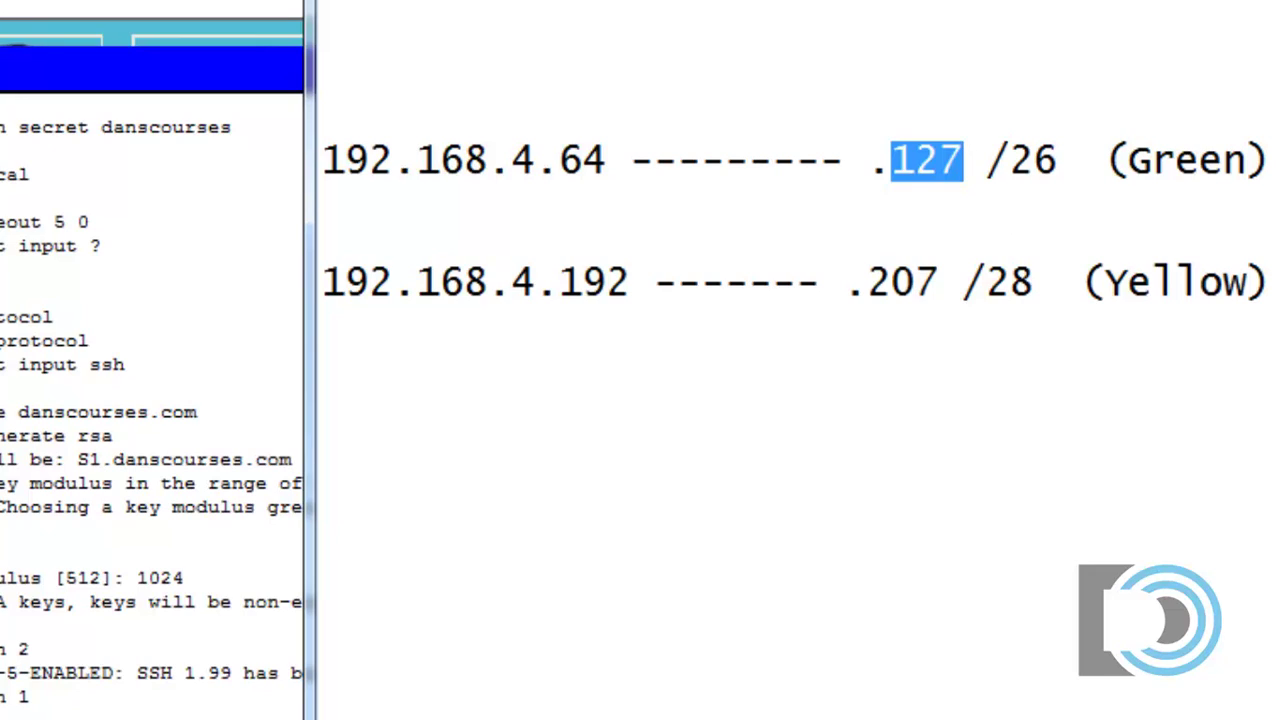
key(super+Down)
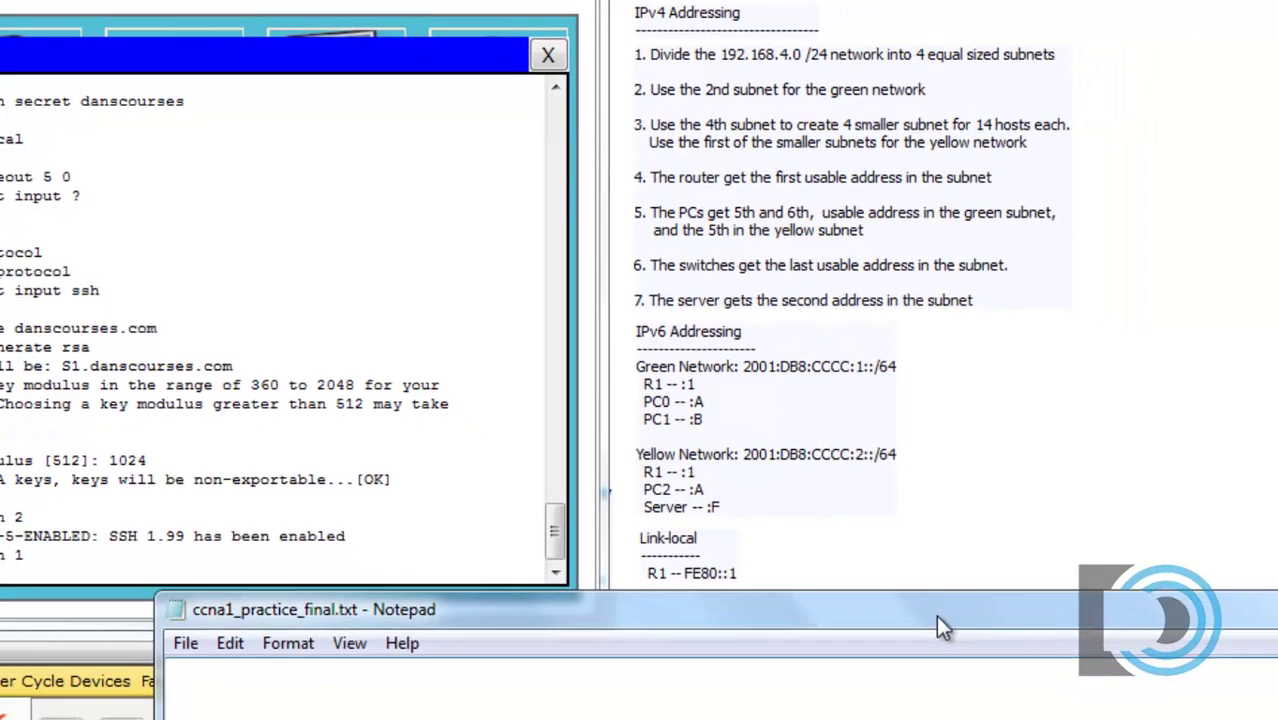
drag(937, 616, 929, 463)
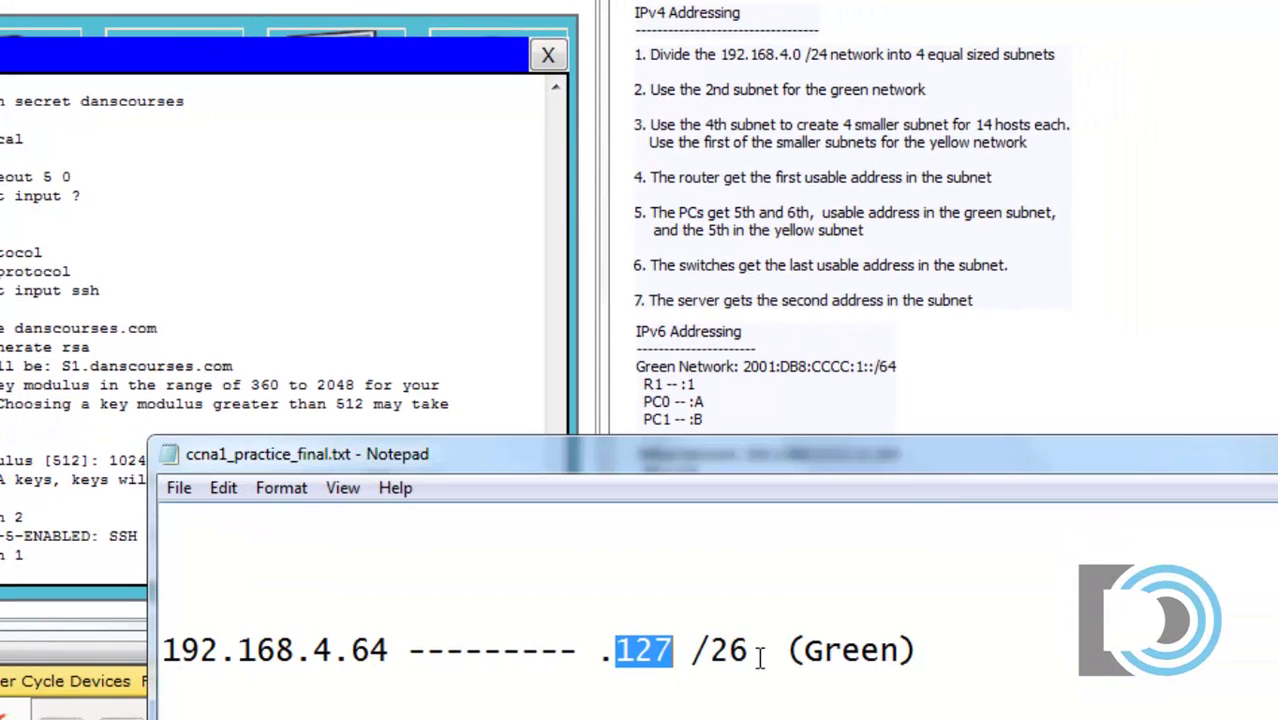
Step: Address VLAN 1 as 192.168.4.126 255.255.255.192 and enable it with no shut
click(14, 611)
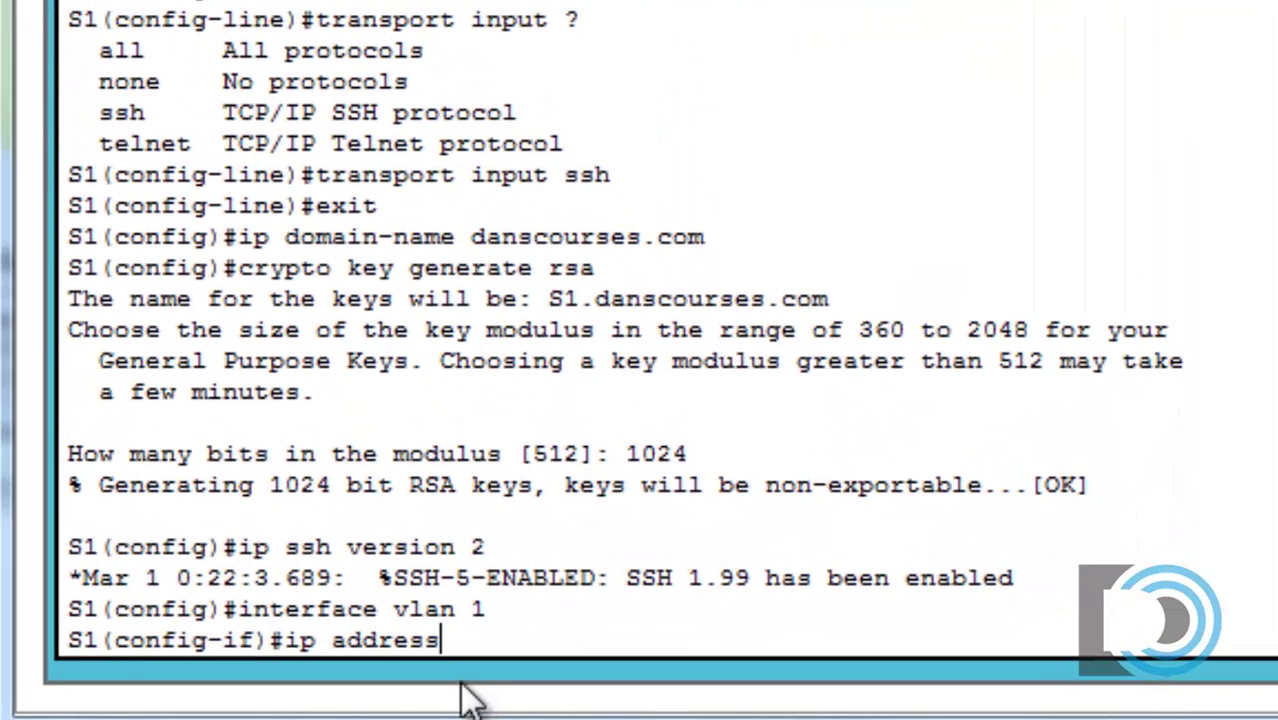
text(192.1)
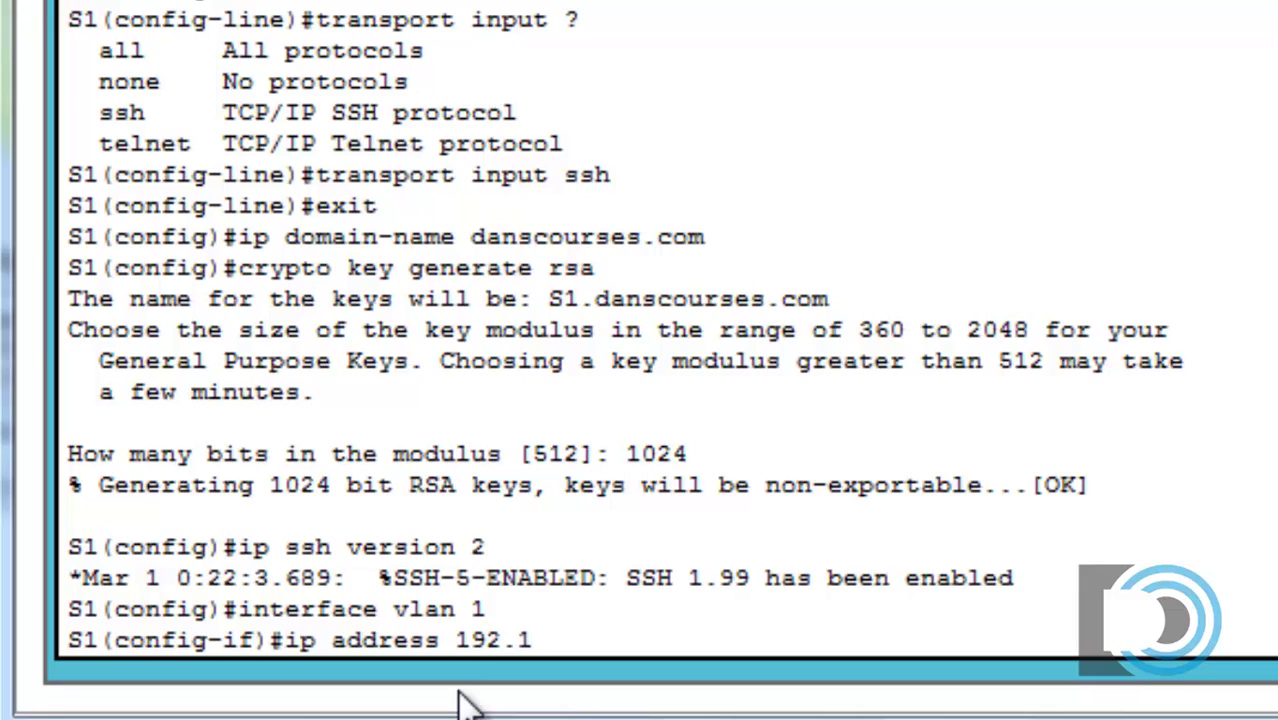
text(68.4.126 255.255.255.19)
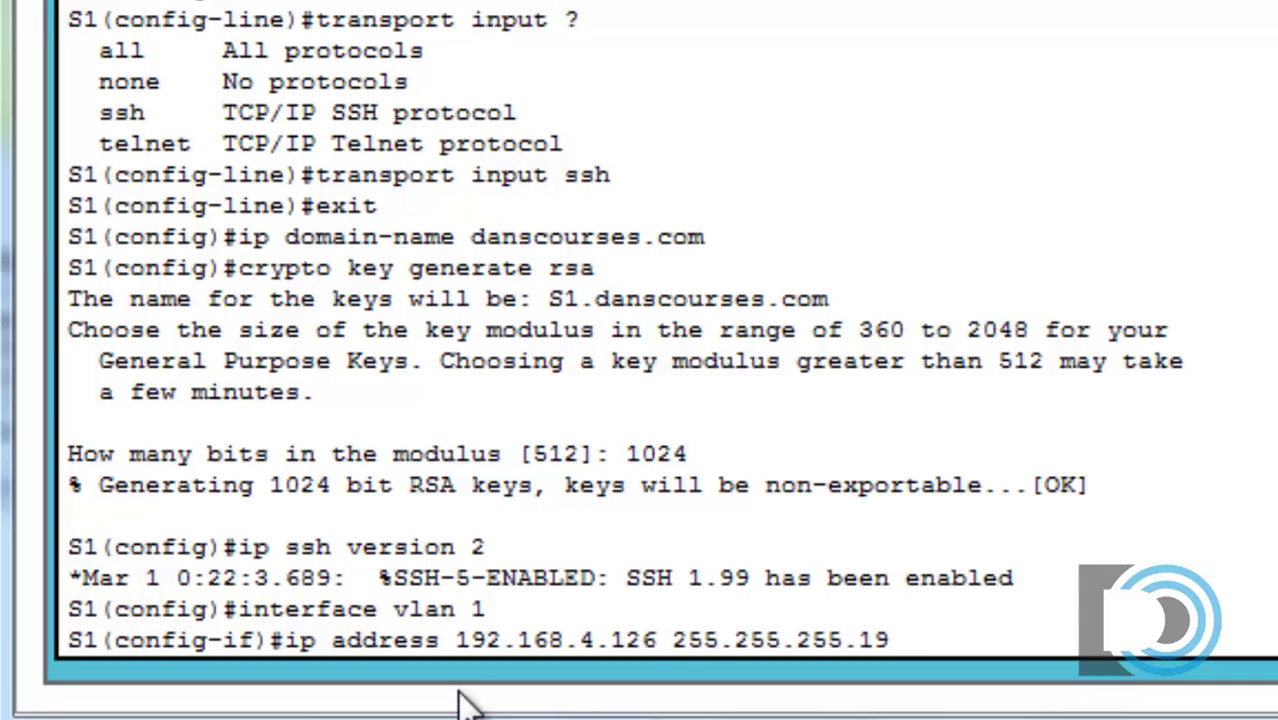
text(2)
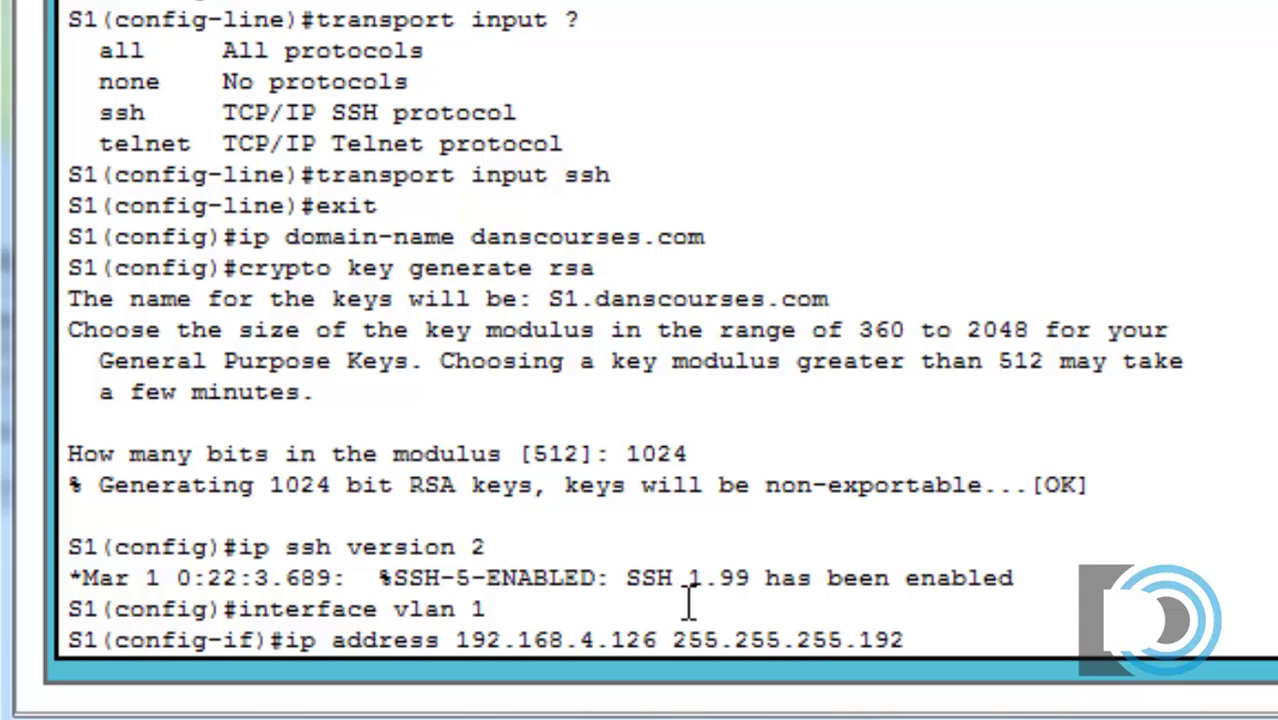
key(Return)
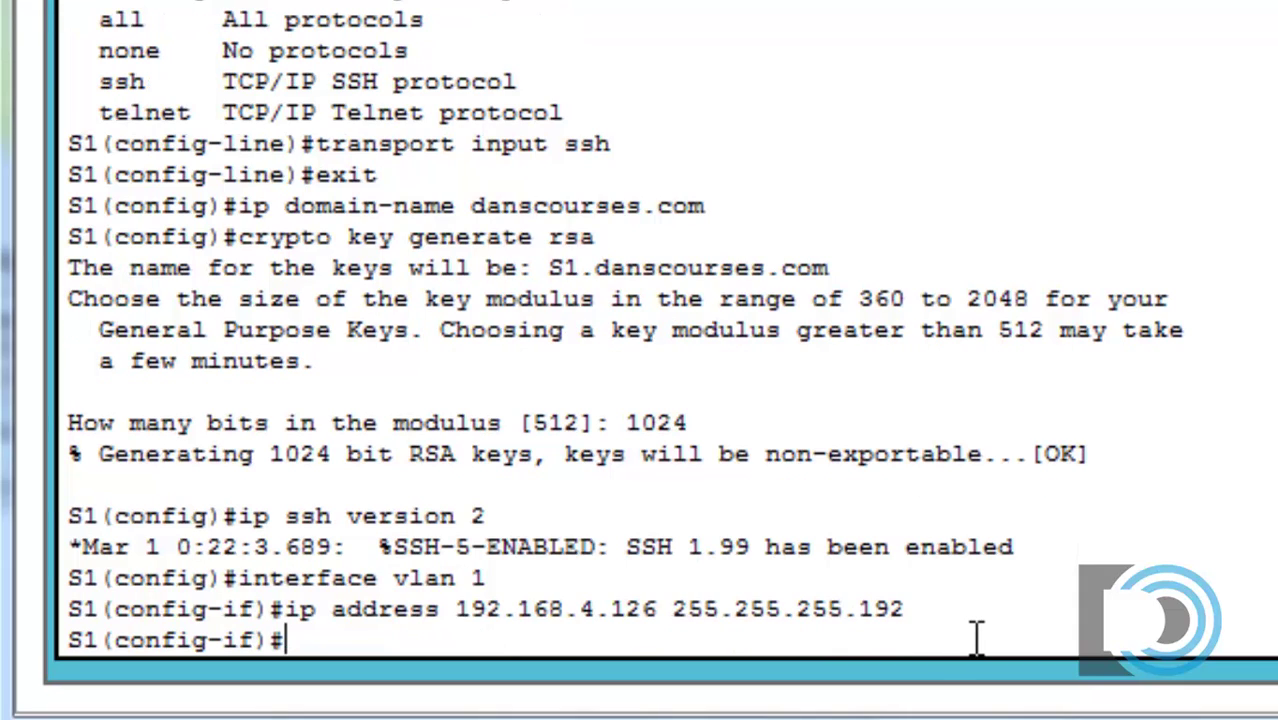
text(no shut)
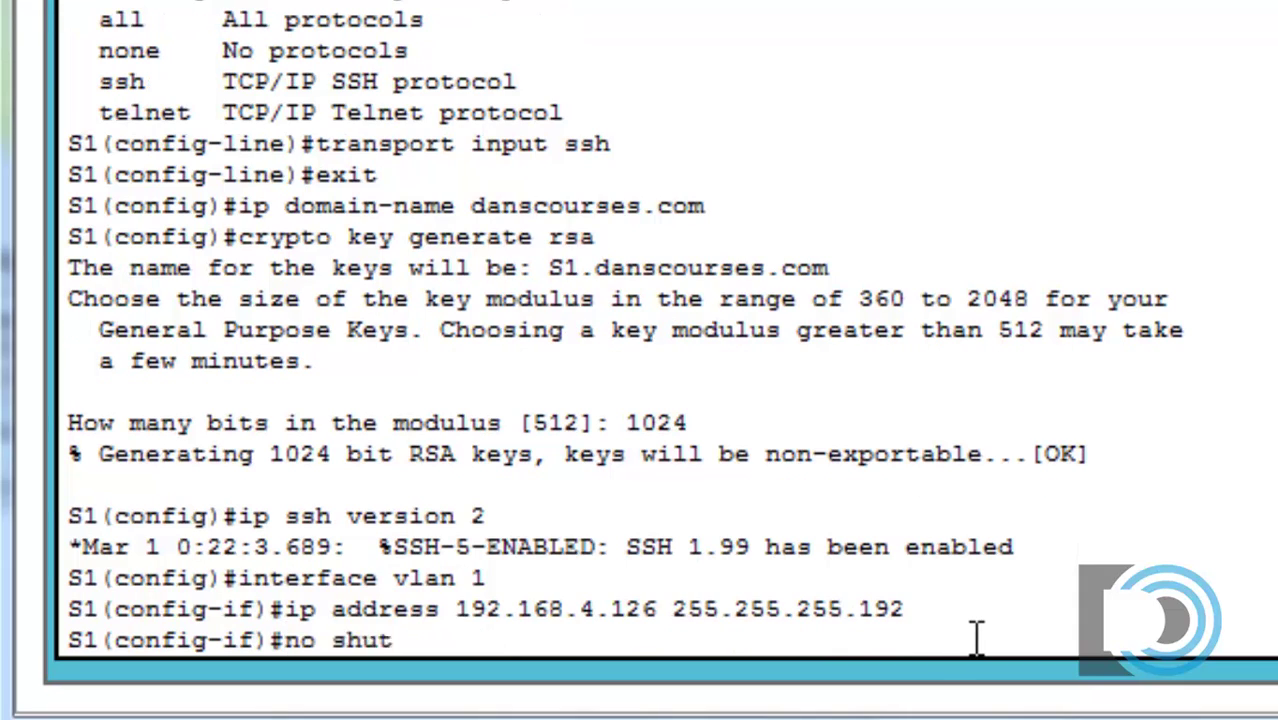
key(Return)
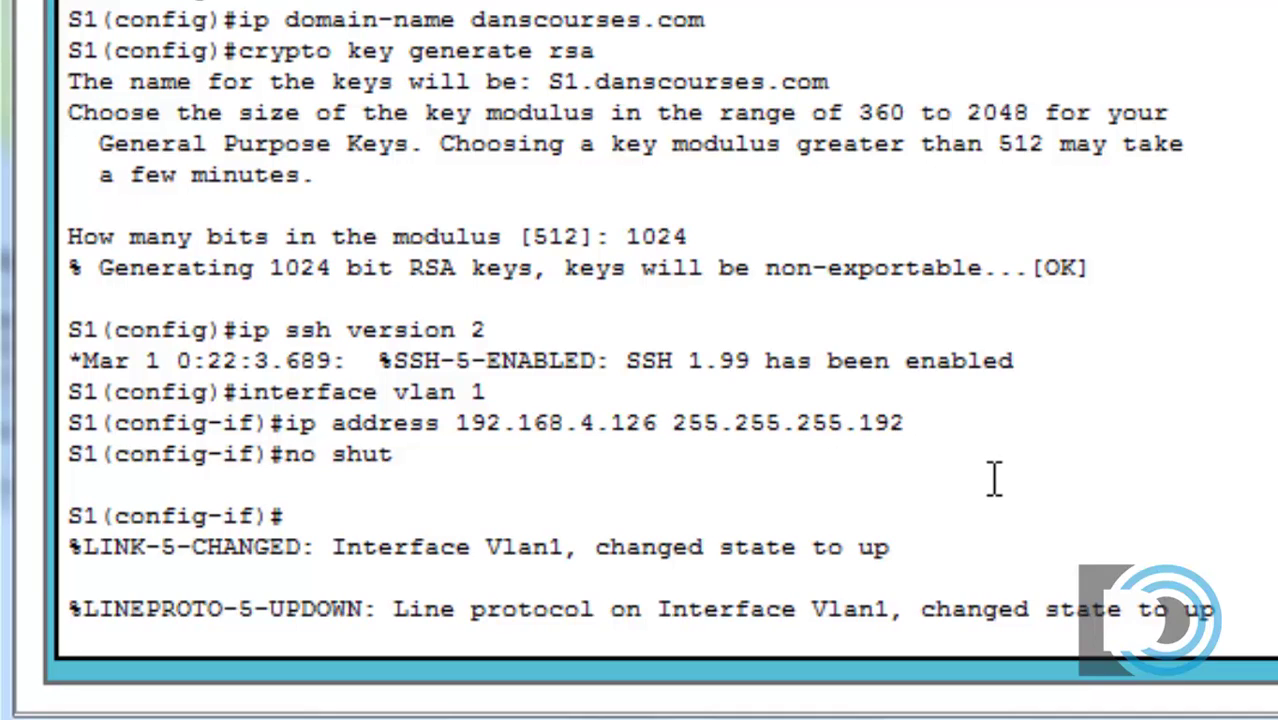
click(1005, 551)
Step: Leave interface mode and set ip default-gateway 192.168.4.65 on S1
key(Return)
text(exit)
key(Return)
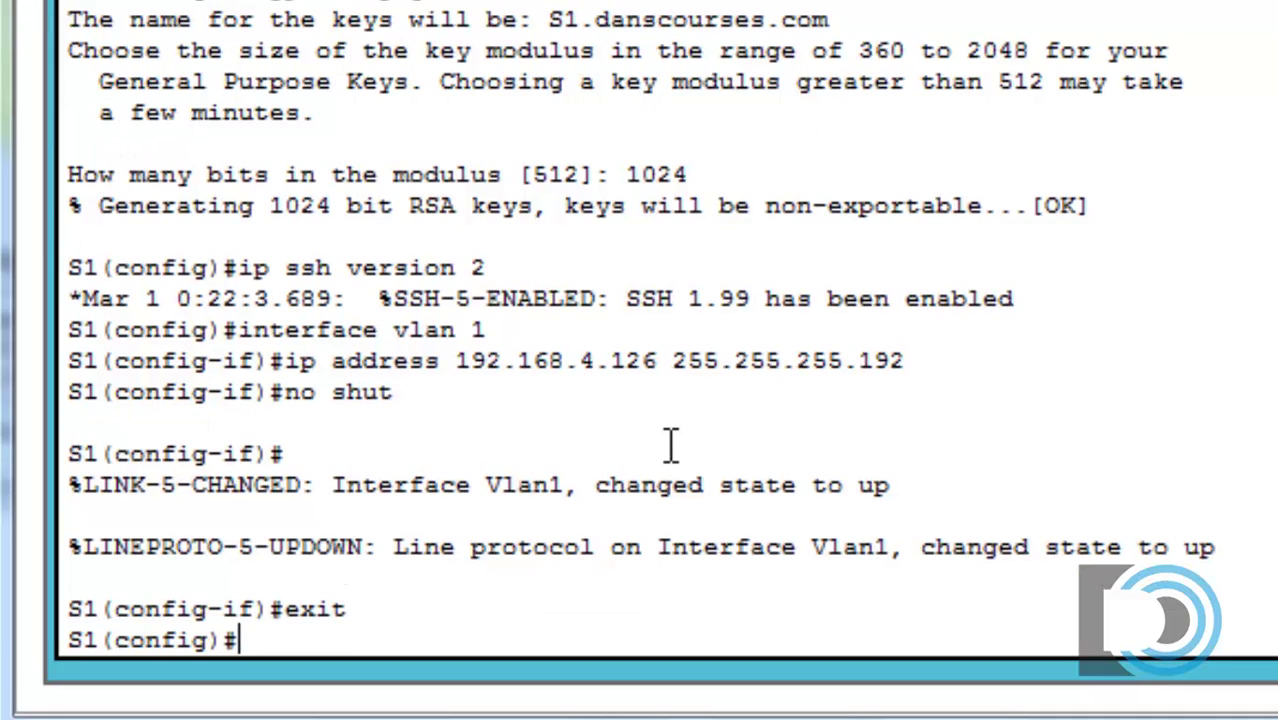
text(ip default)
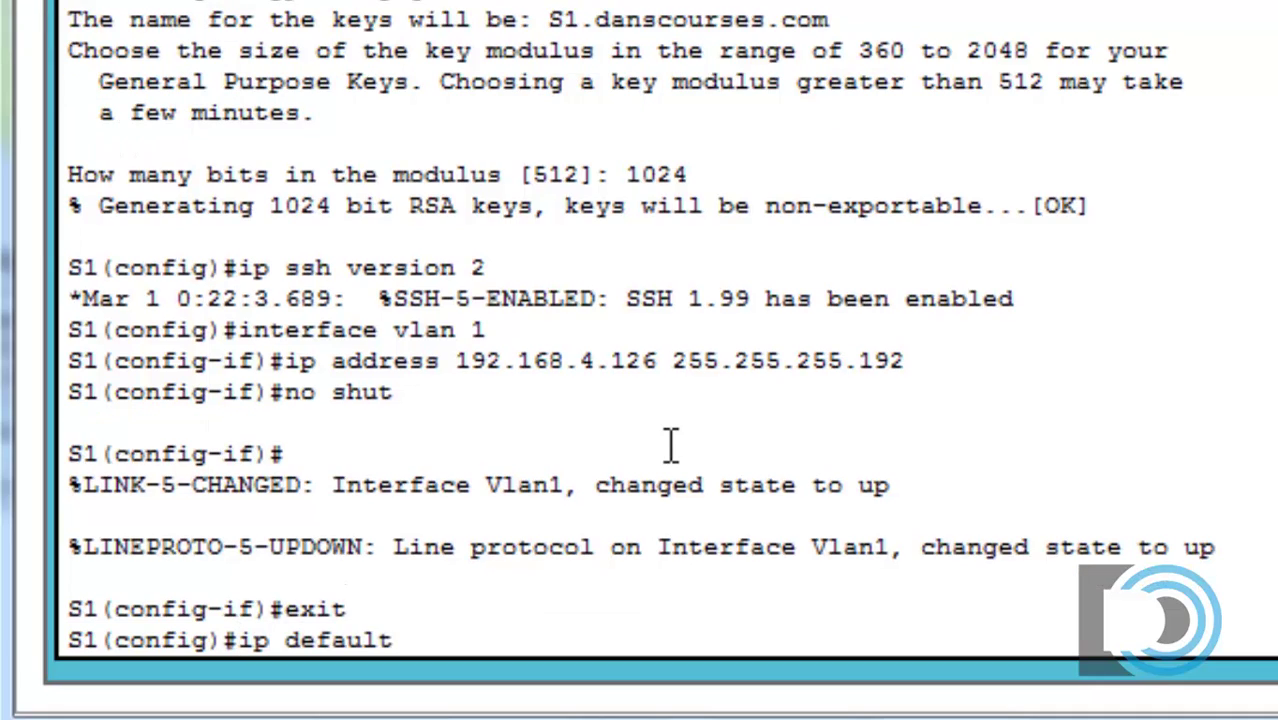
key(Tab)
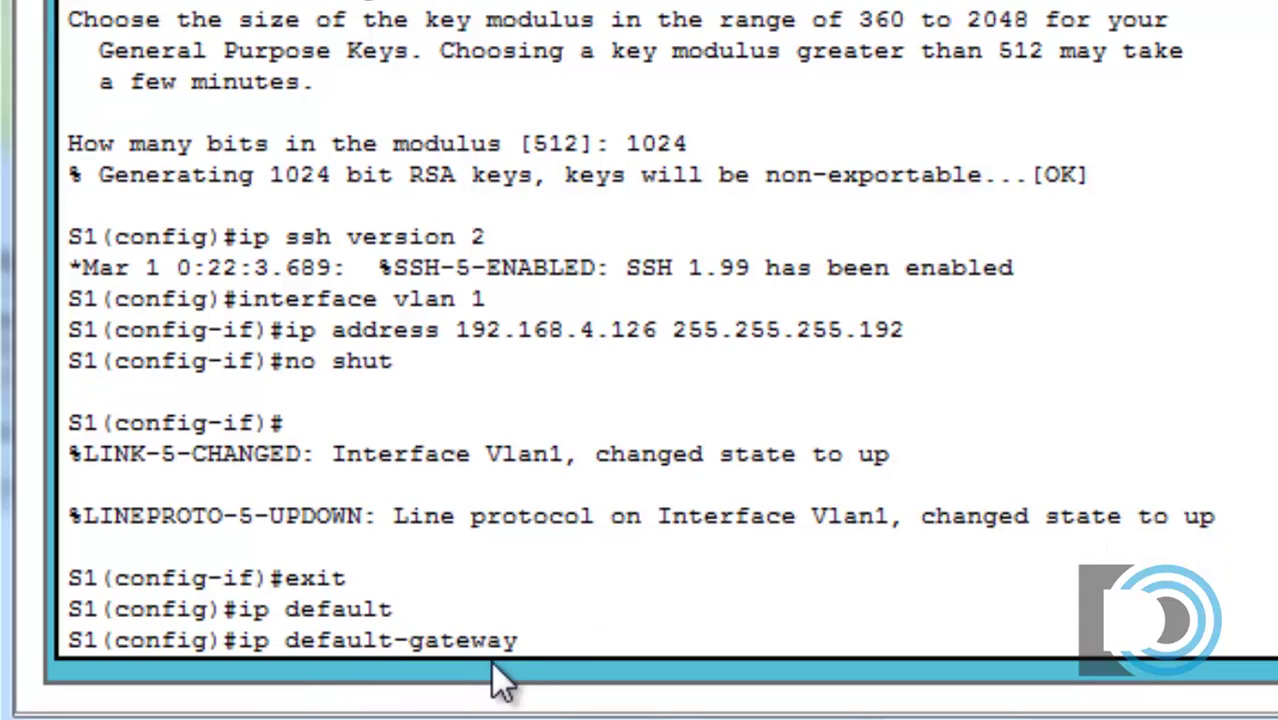
text(192.168)
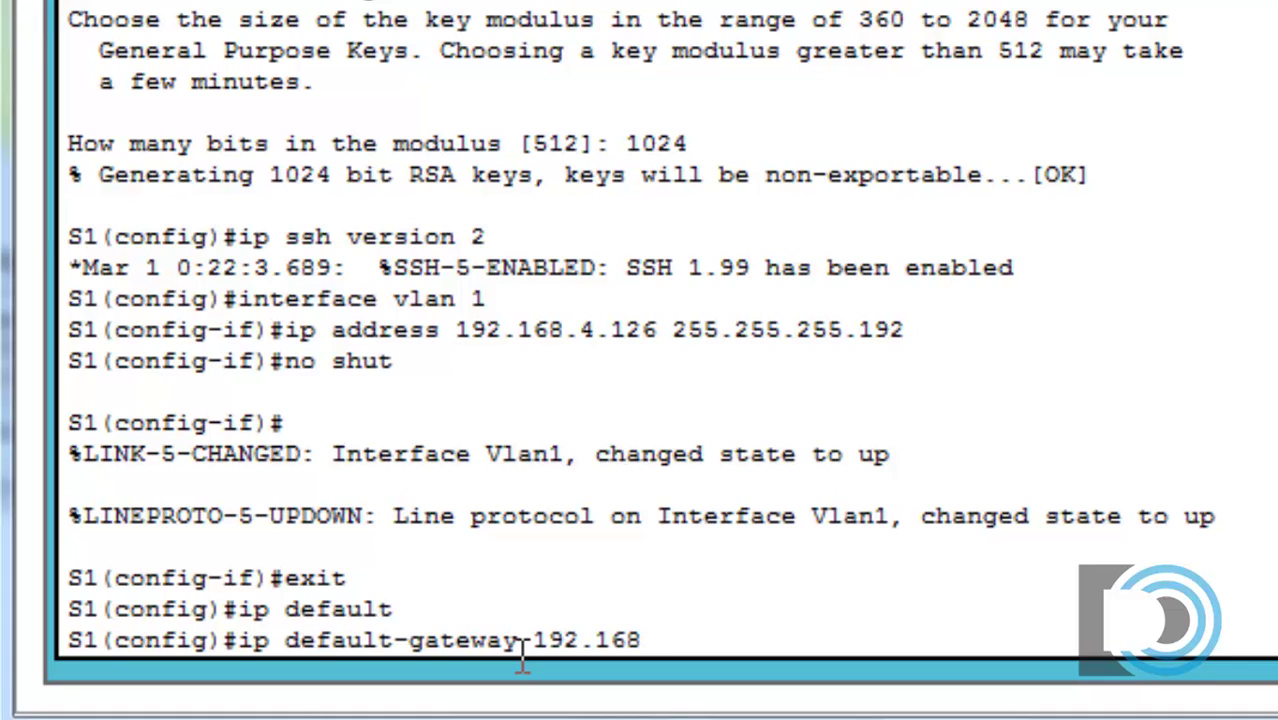
text(.4.65)
key(Return)
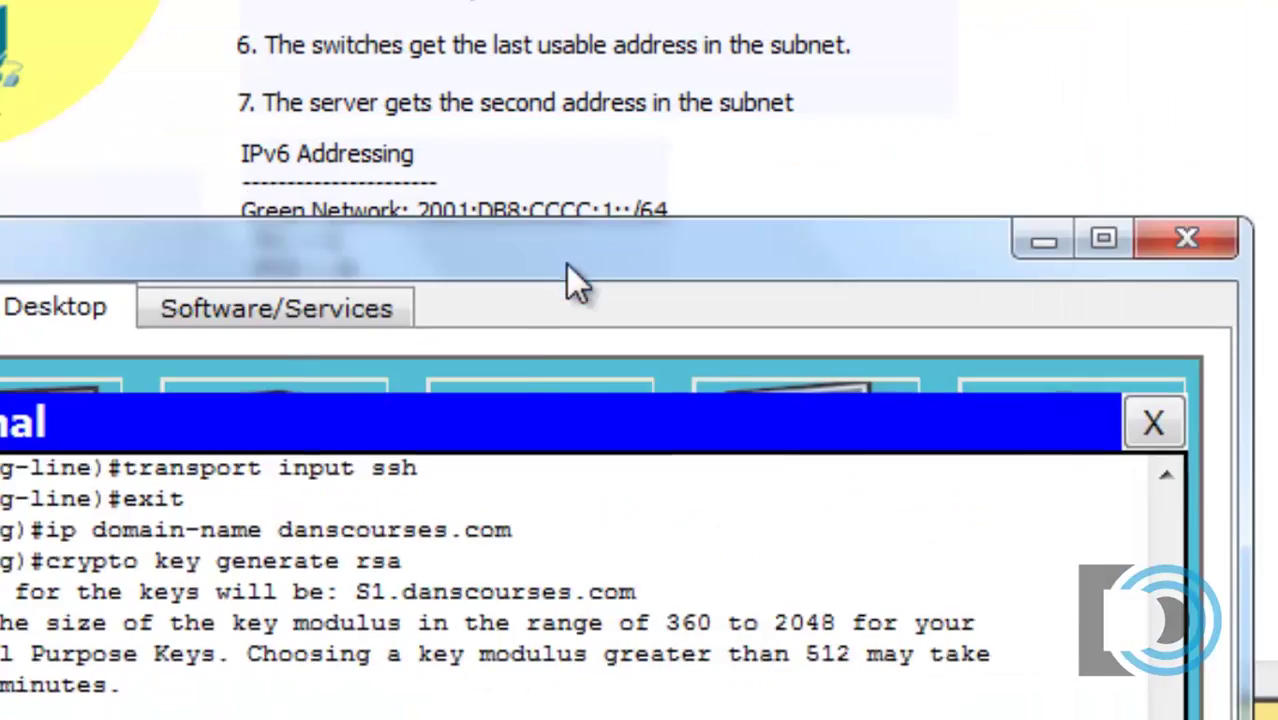
drag(566, 264, 721, 609)
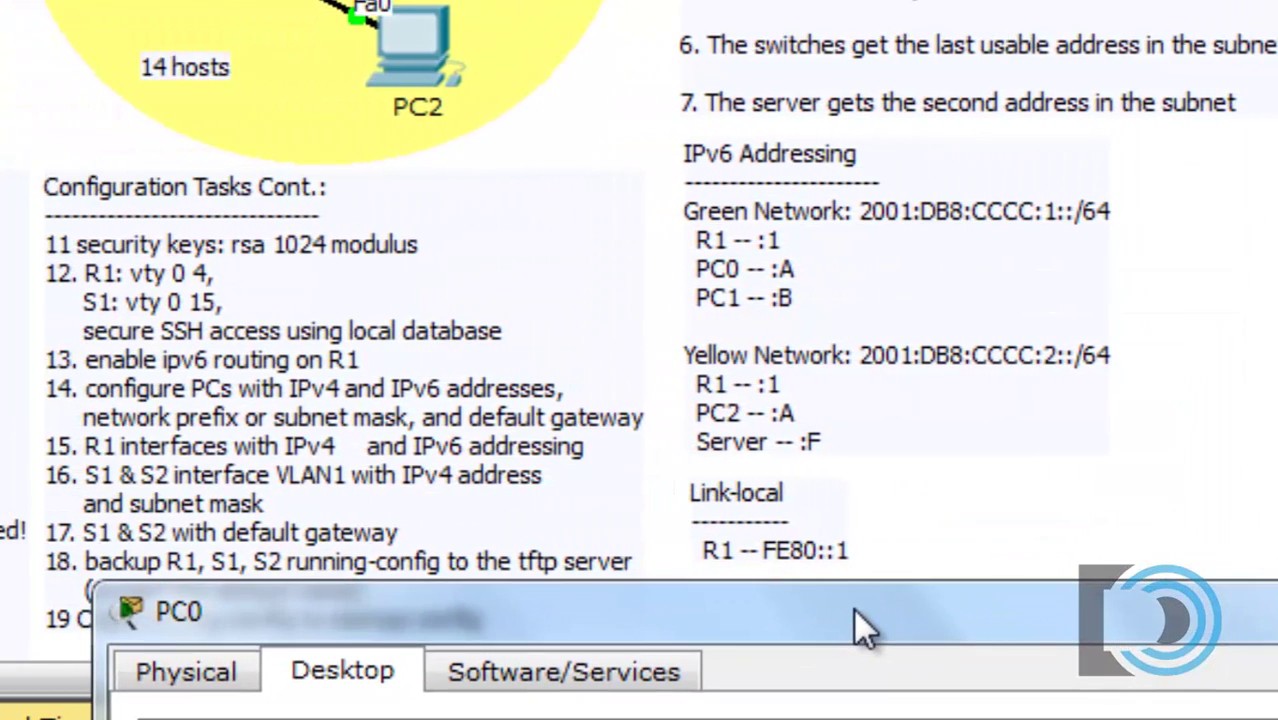
drag(854, 608, 842, 5)
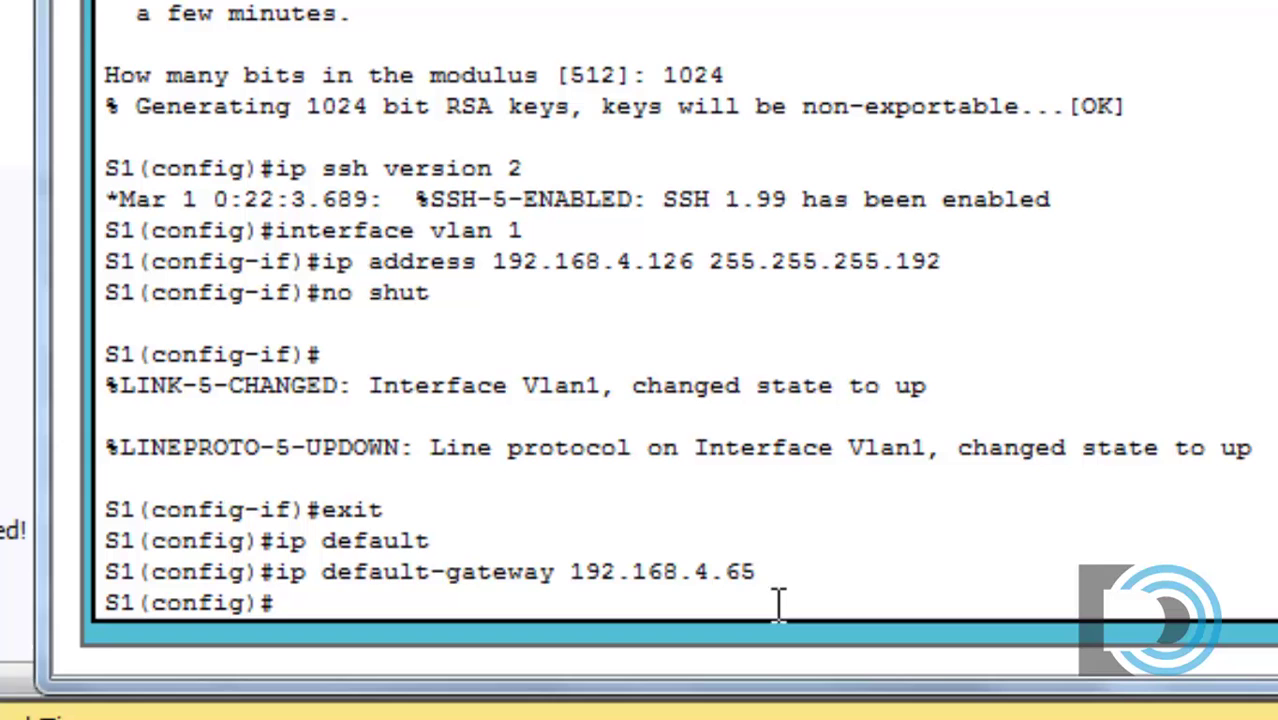
click(779, 571)
drag(640, 0, 1277, 0)
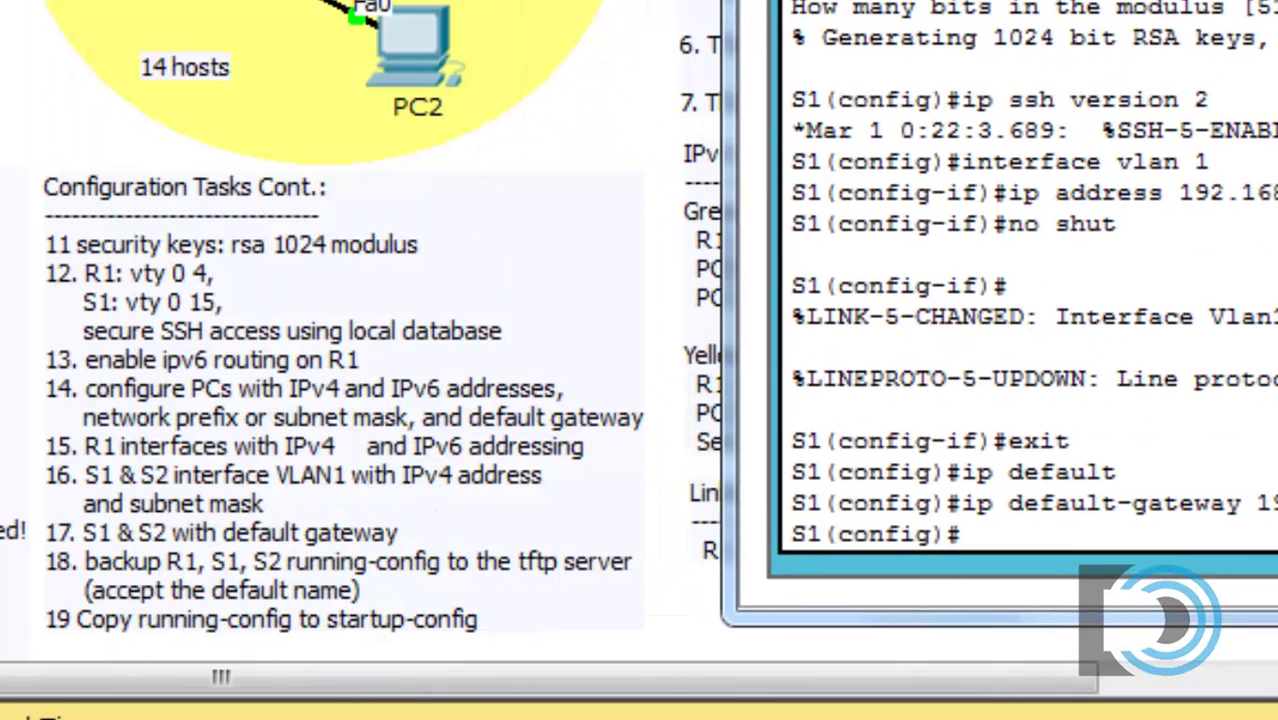
drag(1030, 0, 280, 95)
text(exit)
Step: Exit configuration mode and save S1's running config with copy run start
key(Return)
key(Return)
key(Return)
key(Return)
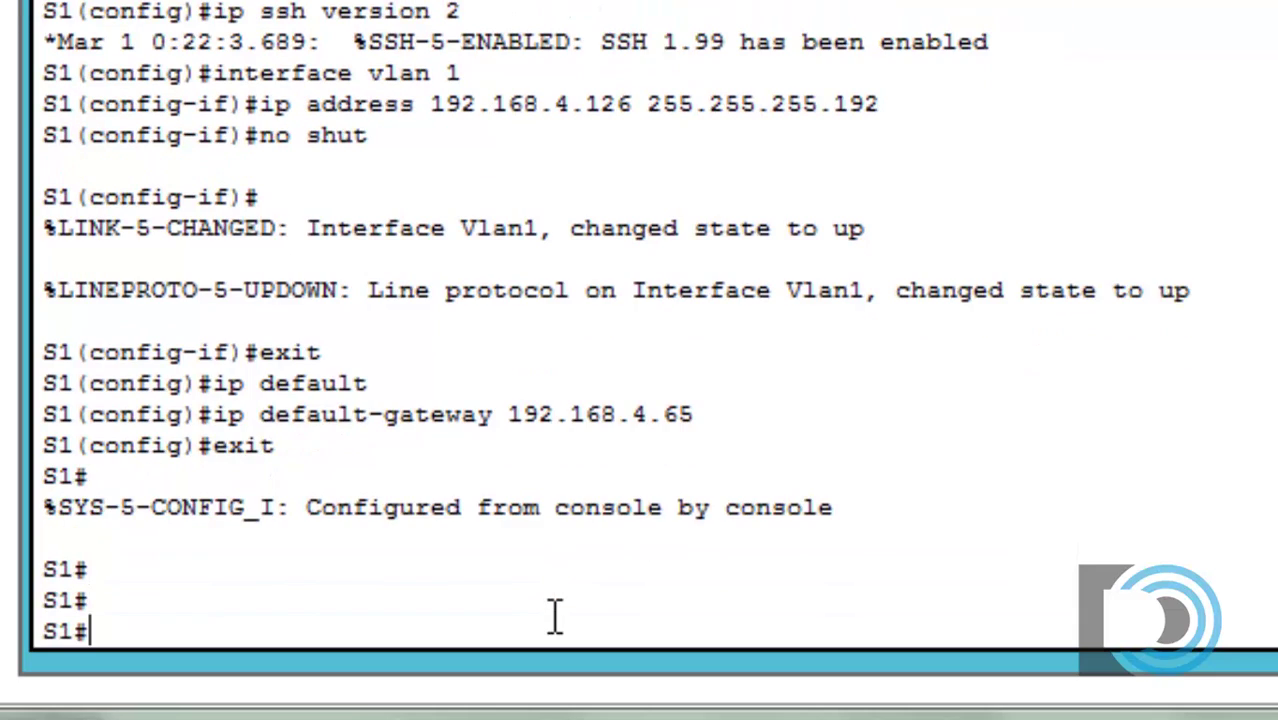
text(copy )
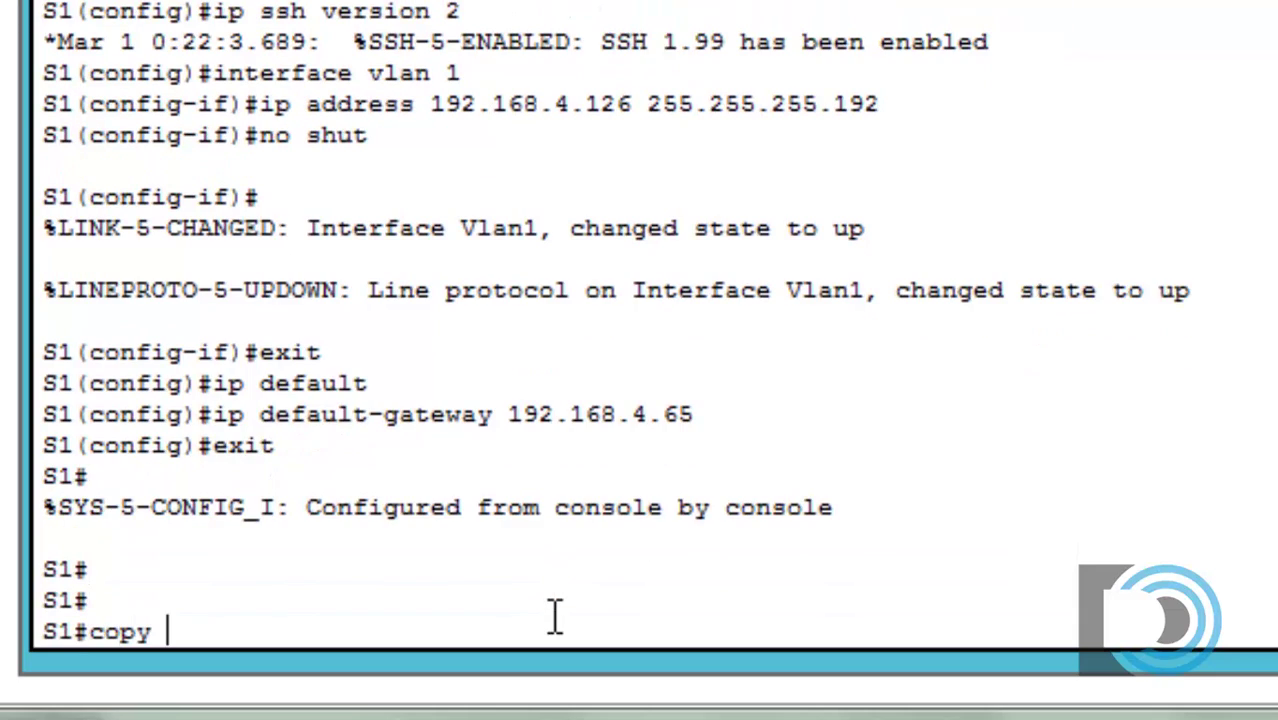
text(run start)
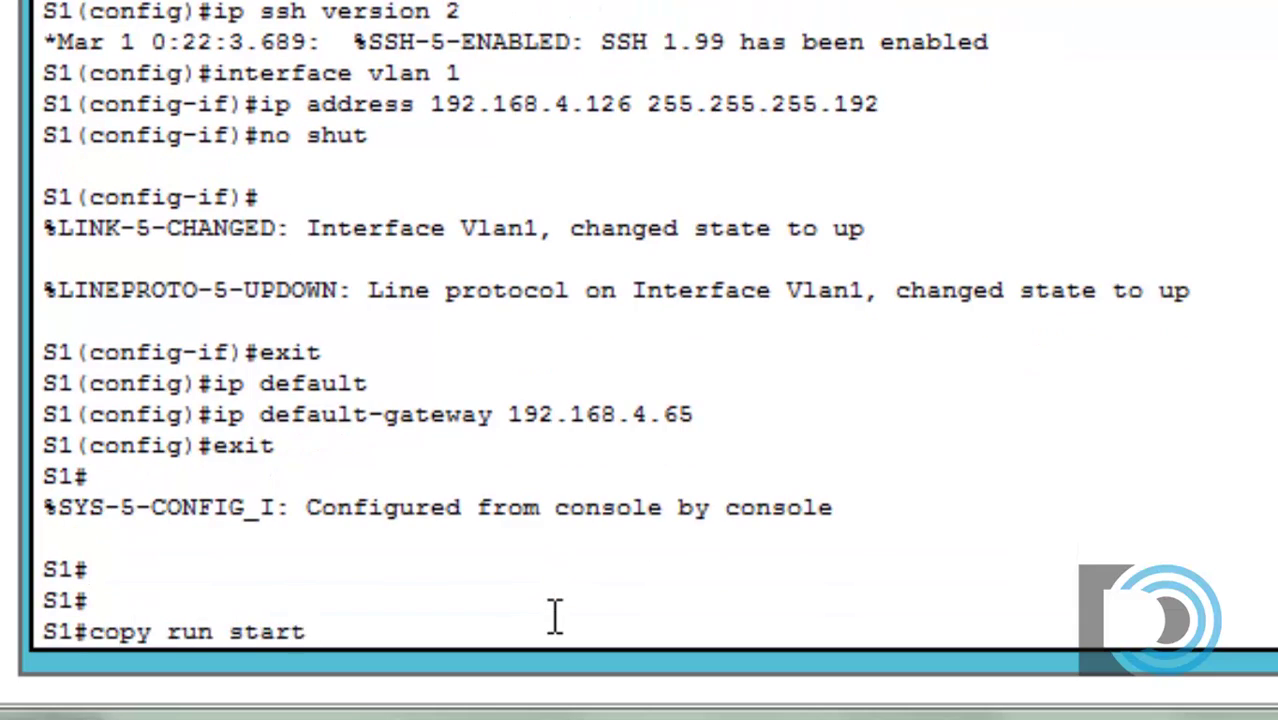
key(Return)
key(Return)
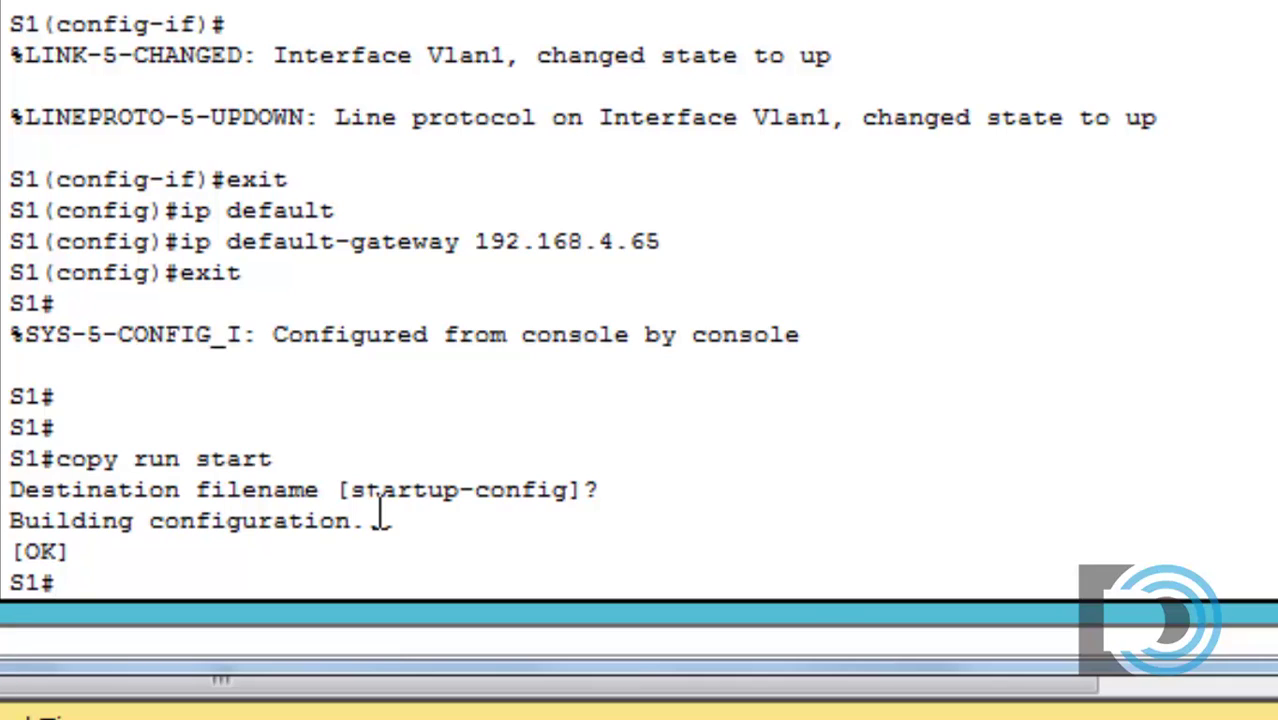
text(copy)
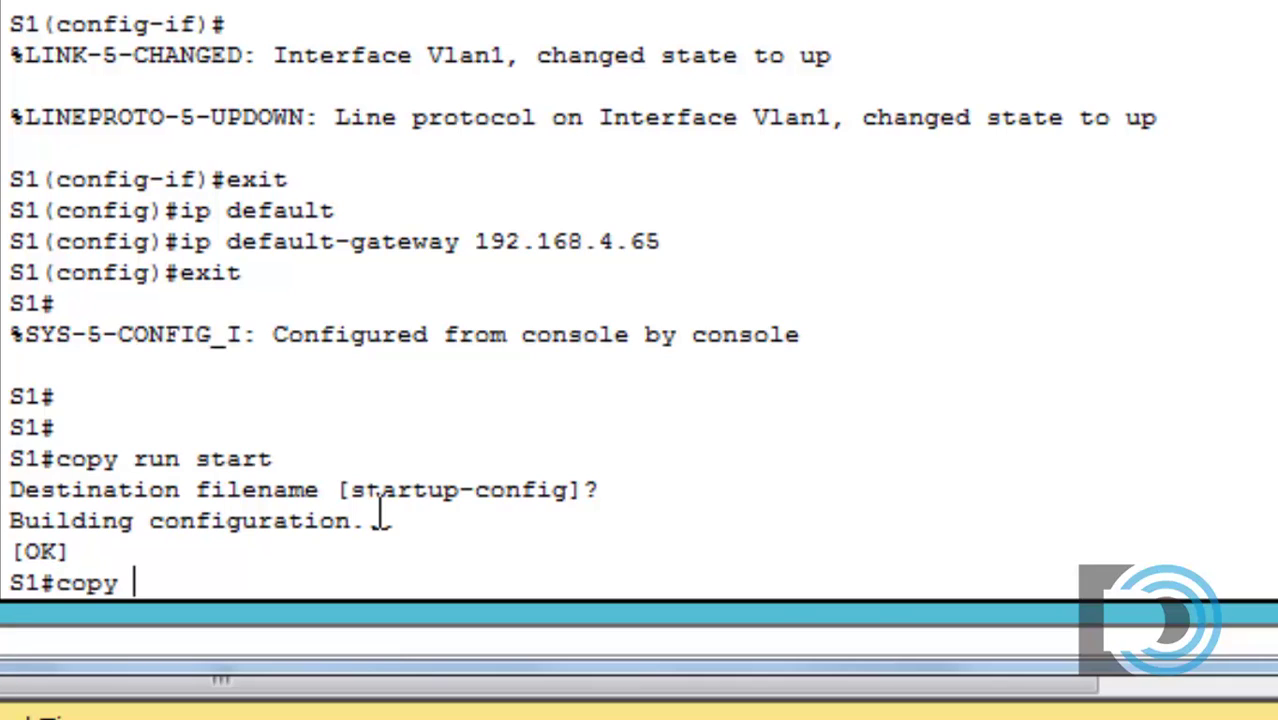
text( run tftpo)
Step: Copy S1's running config to TFTP host 192.168.4.194 as S1-confg
key(BackSpace)
key(Return)
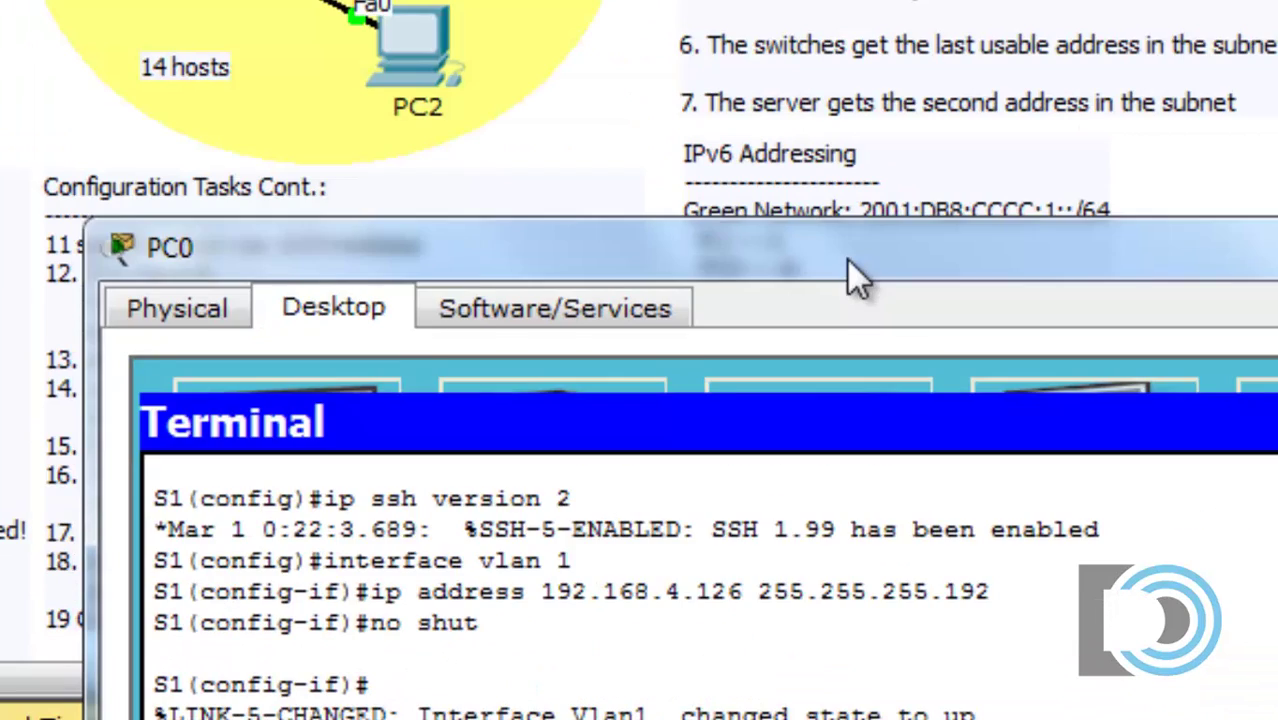
drag(846, 259, 1038, 502)
drag(847, 491, 1037, 424)
drag(1052, 325, 1056, 165)
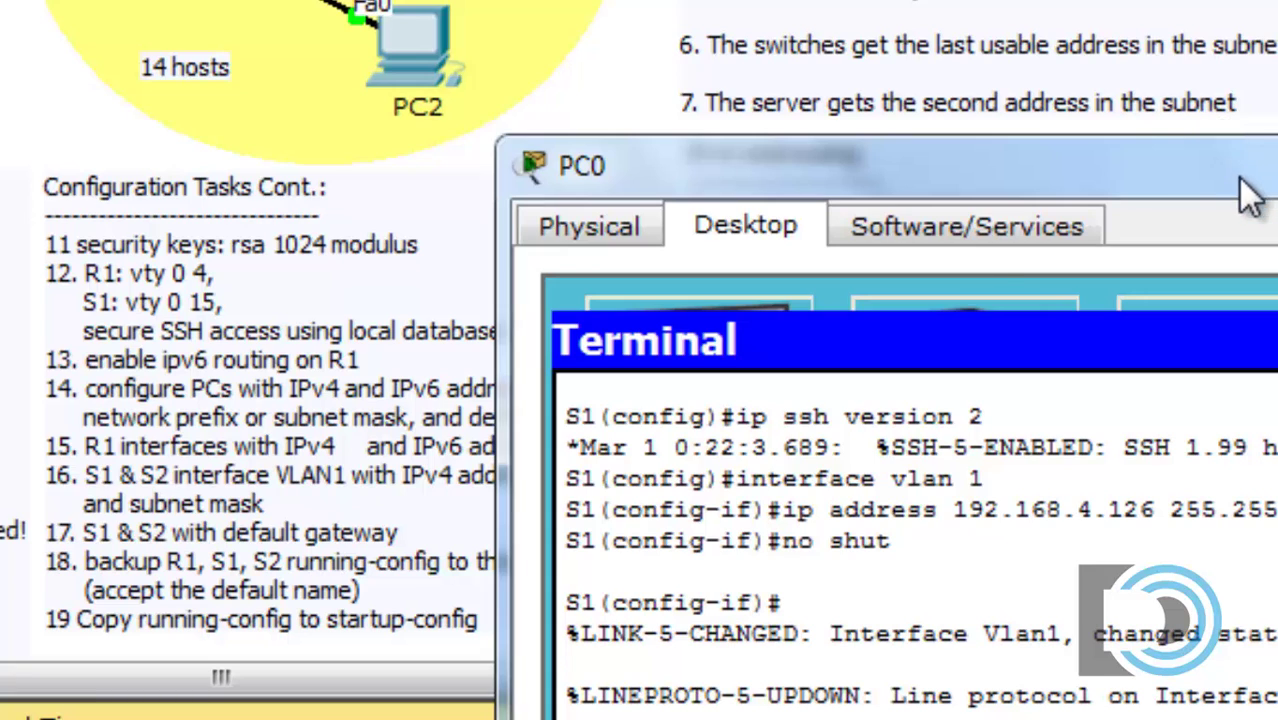
drag(1229, 175, 494, 0)
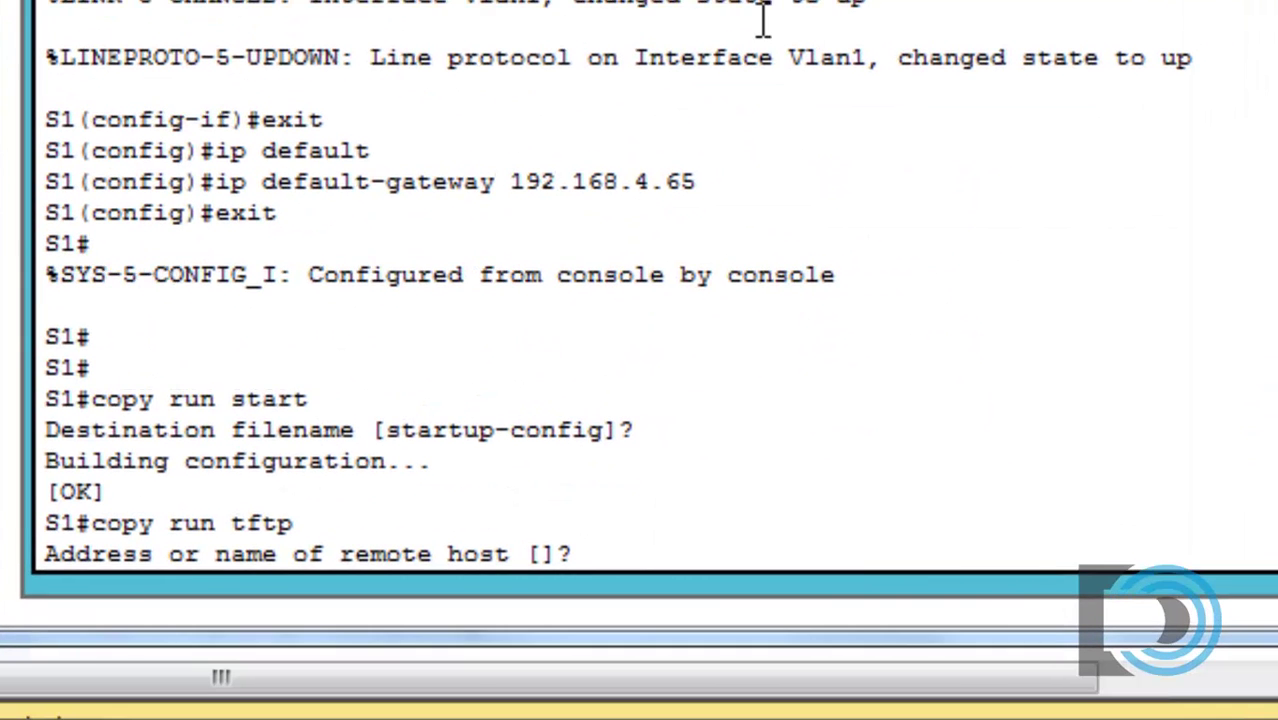
text(192.168.4.)
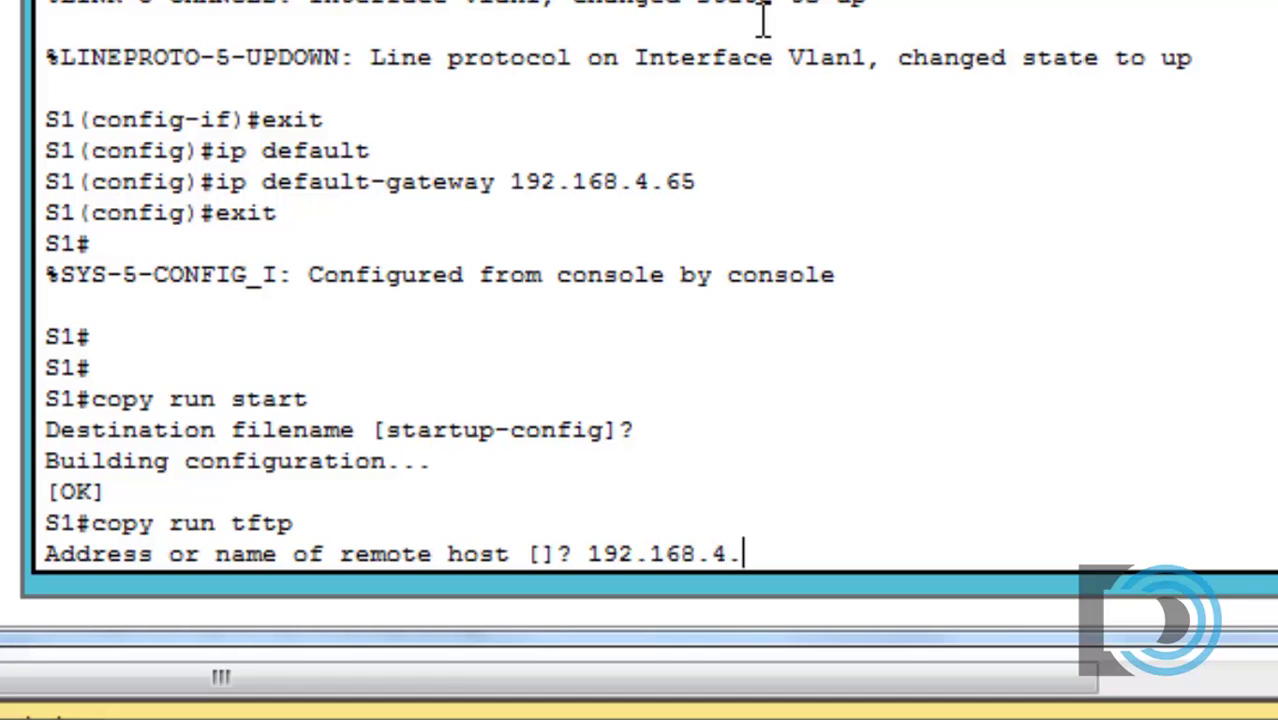
text(194)
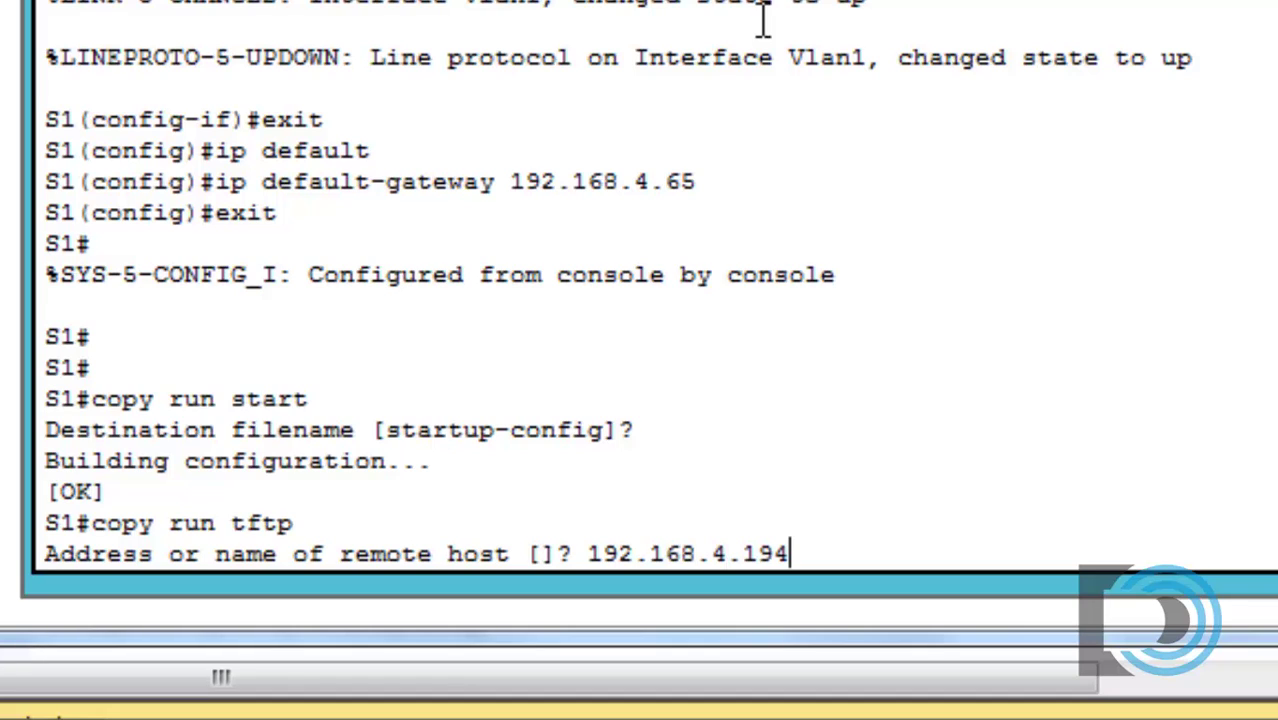
key(Return)
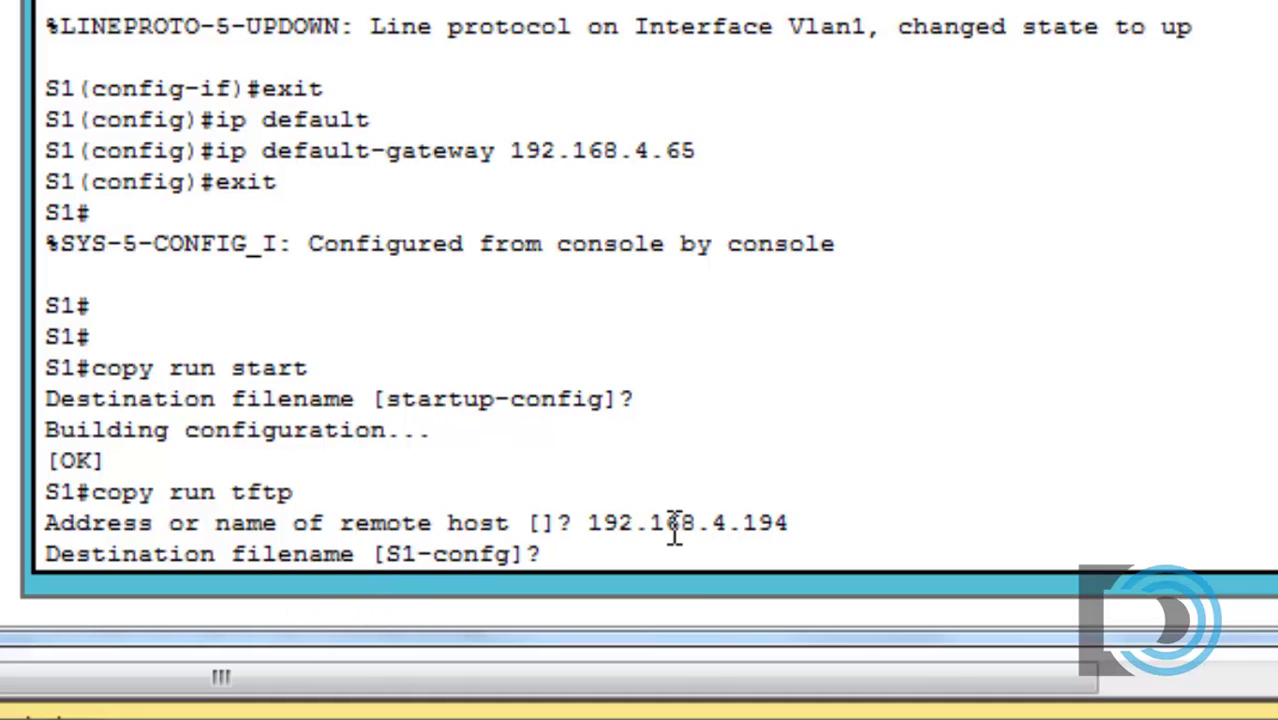
key(Return)
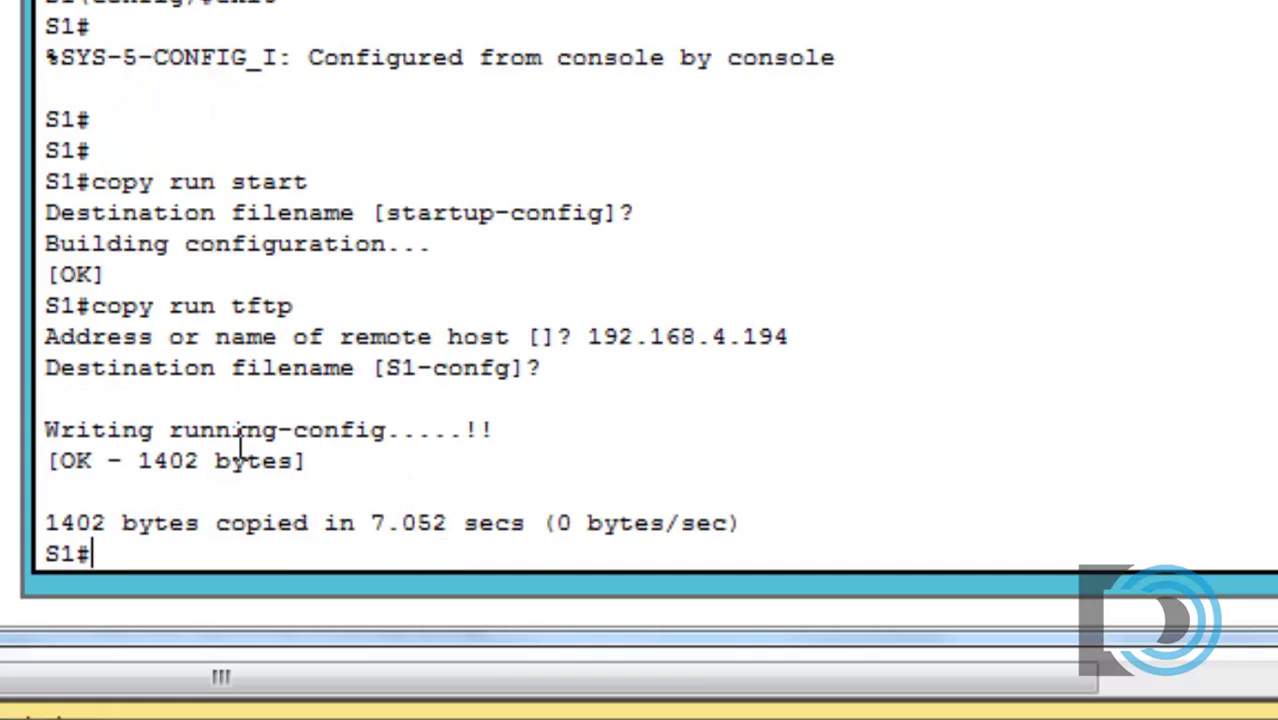
Step: Review the !! backup success marks and ping the TFTP server at 192.168.4.194
drag(464, 432, 522, 437)
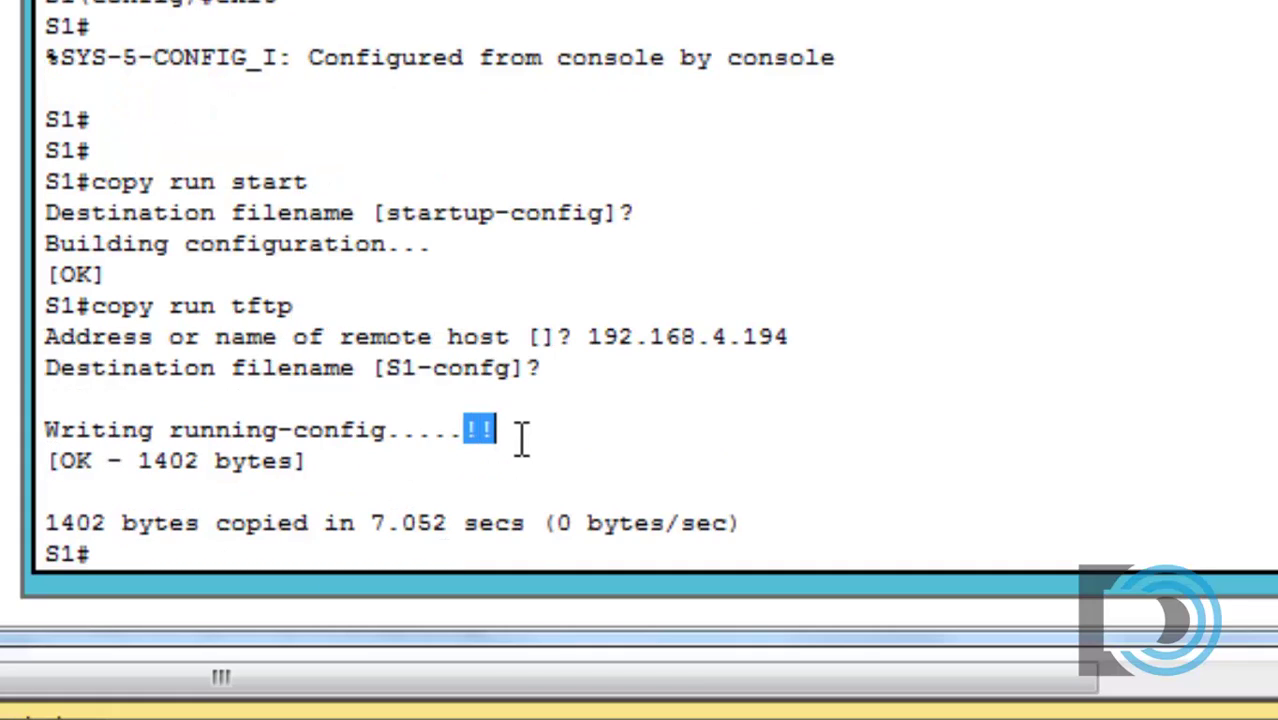
click(594, 413)
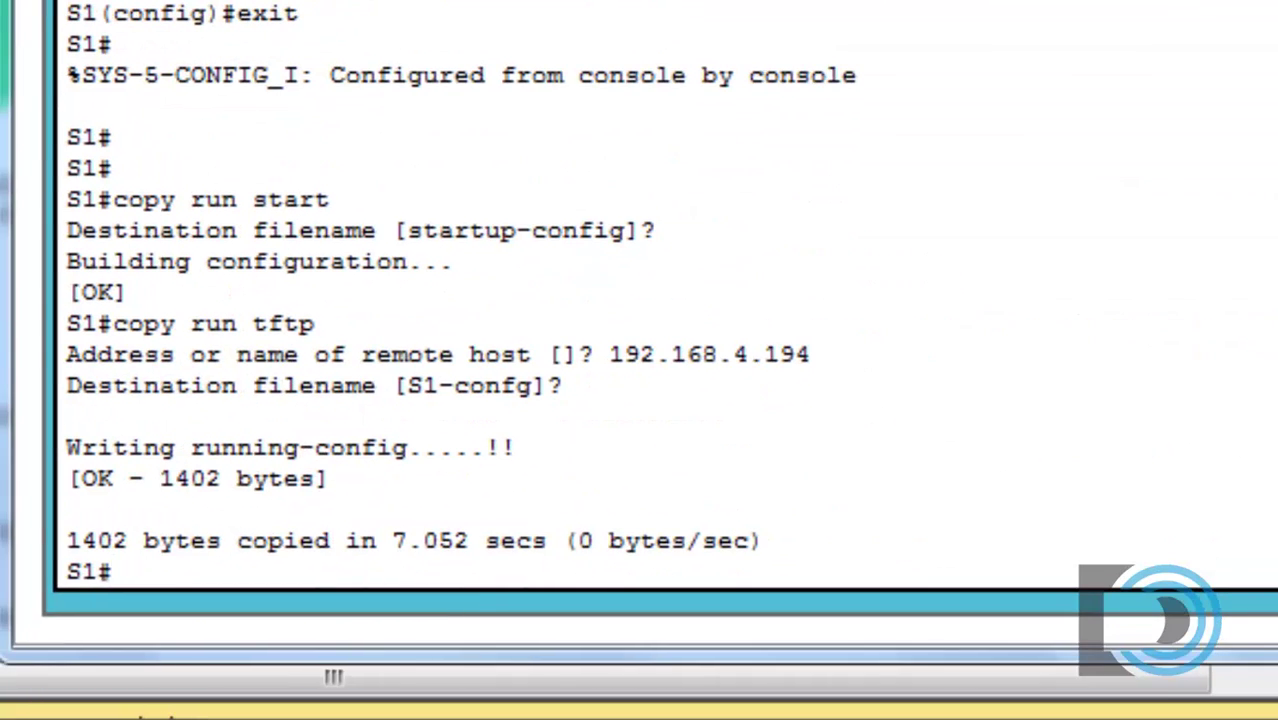
text(ping)
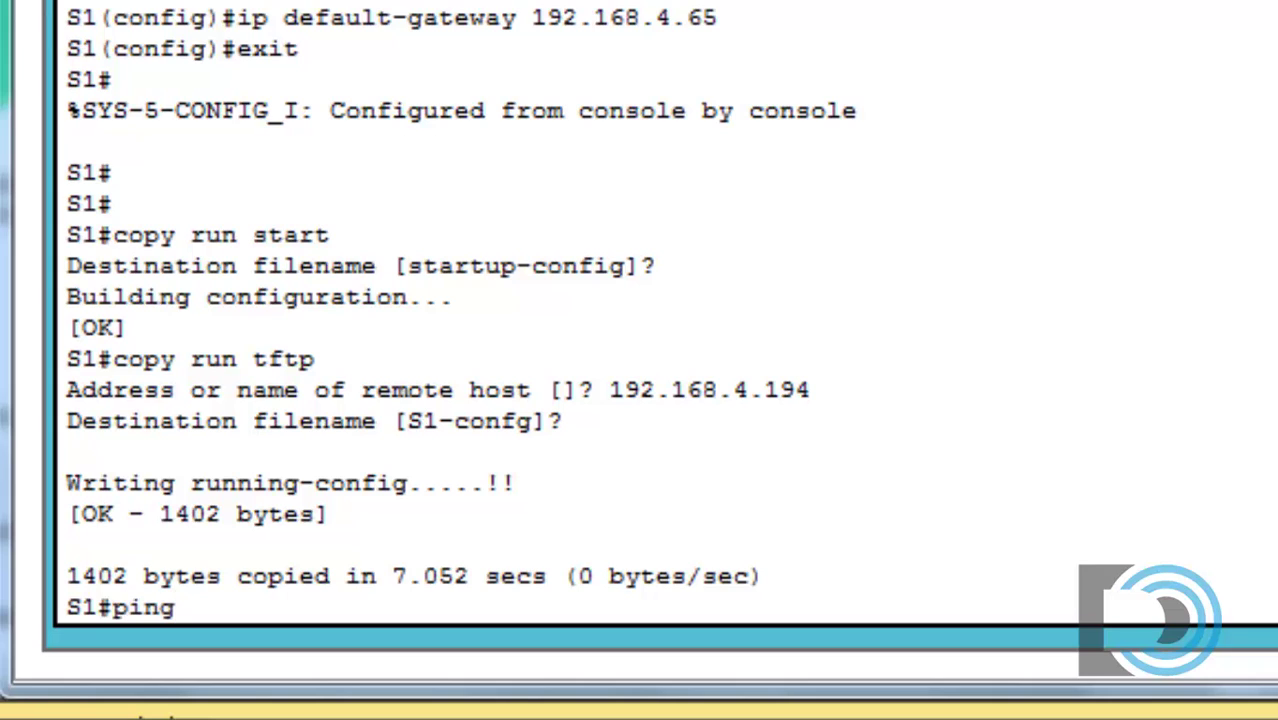
text( 192.168.)
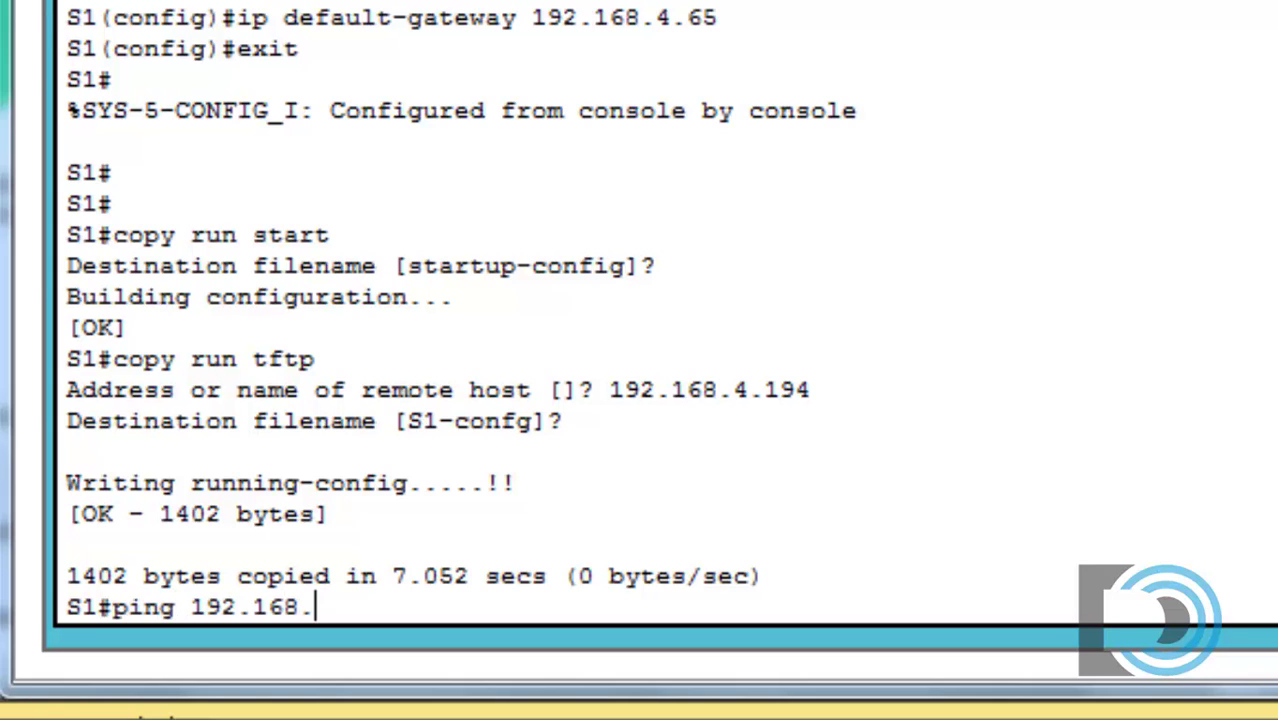
text(4.194)
key(Return)
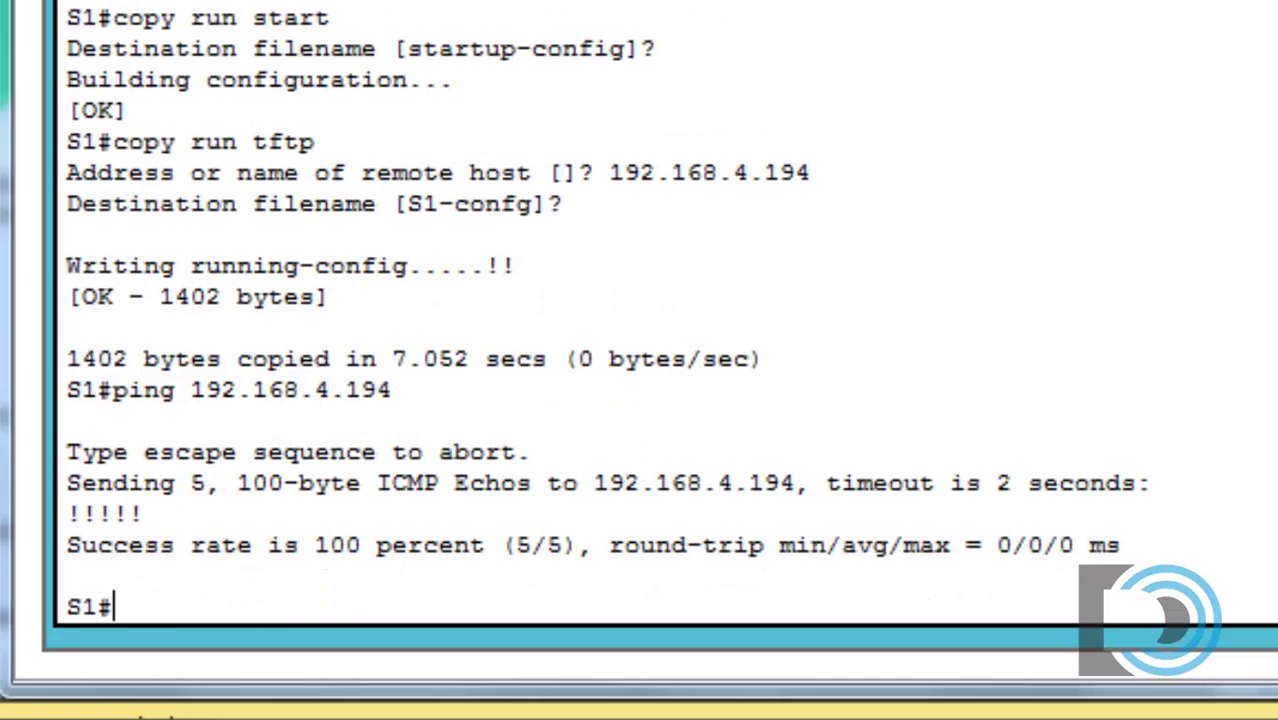
Step: Highlight the successful ping result, then close the terminal to PC0's desktop
click(430, 388)
drag(393, 390, 68, 412)
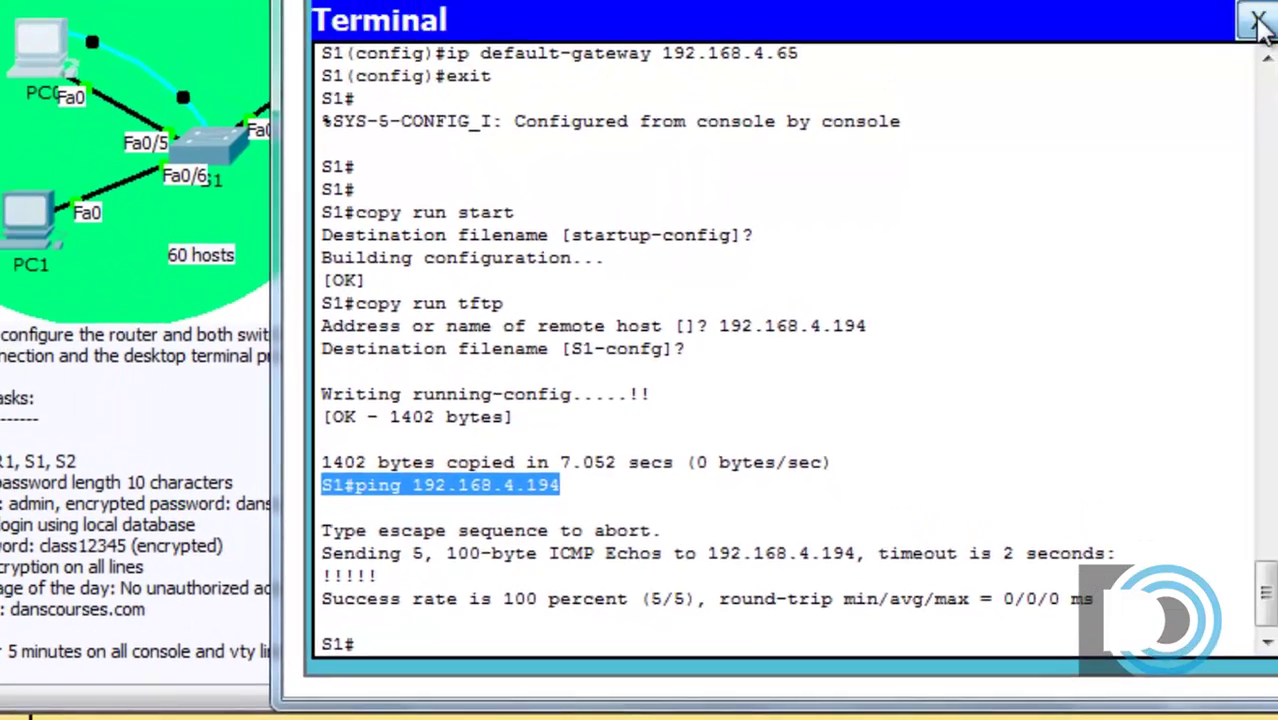
click(1277, 0)
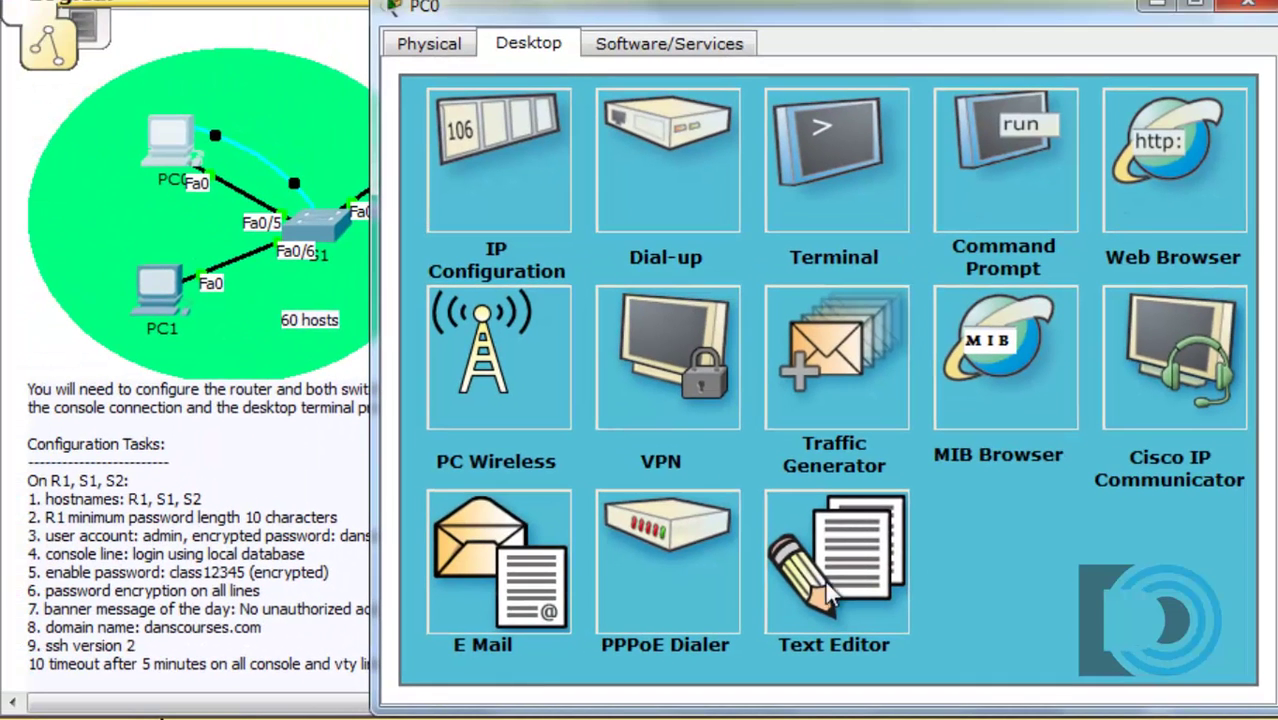